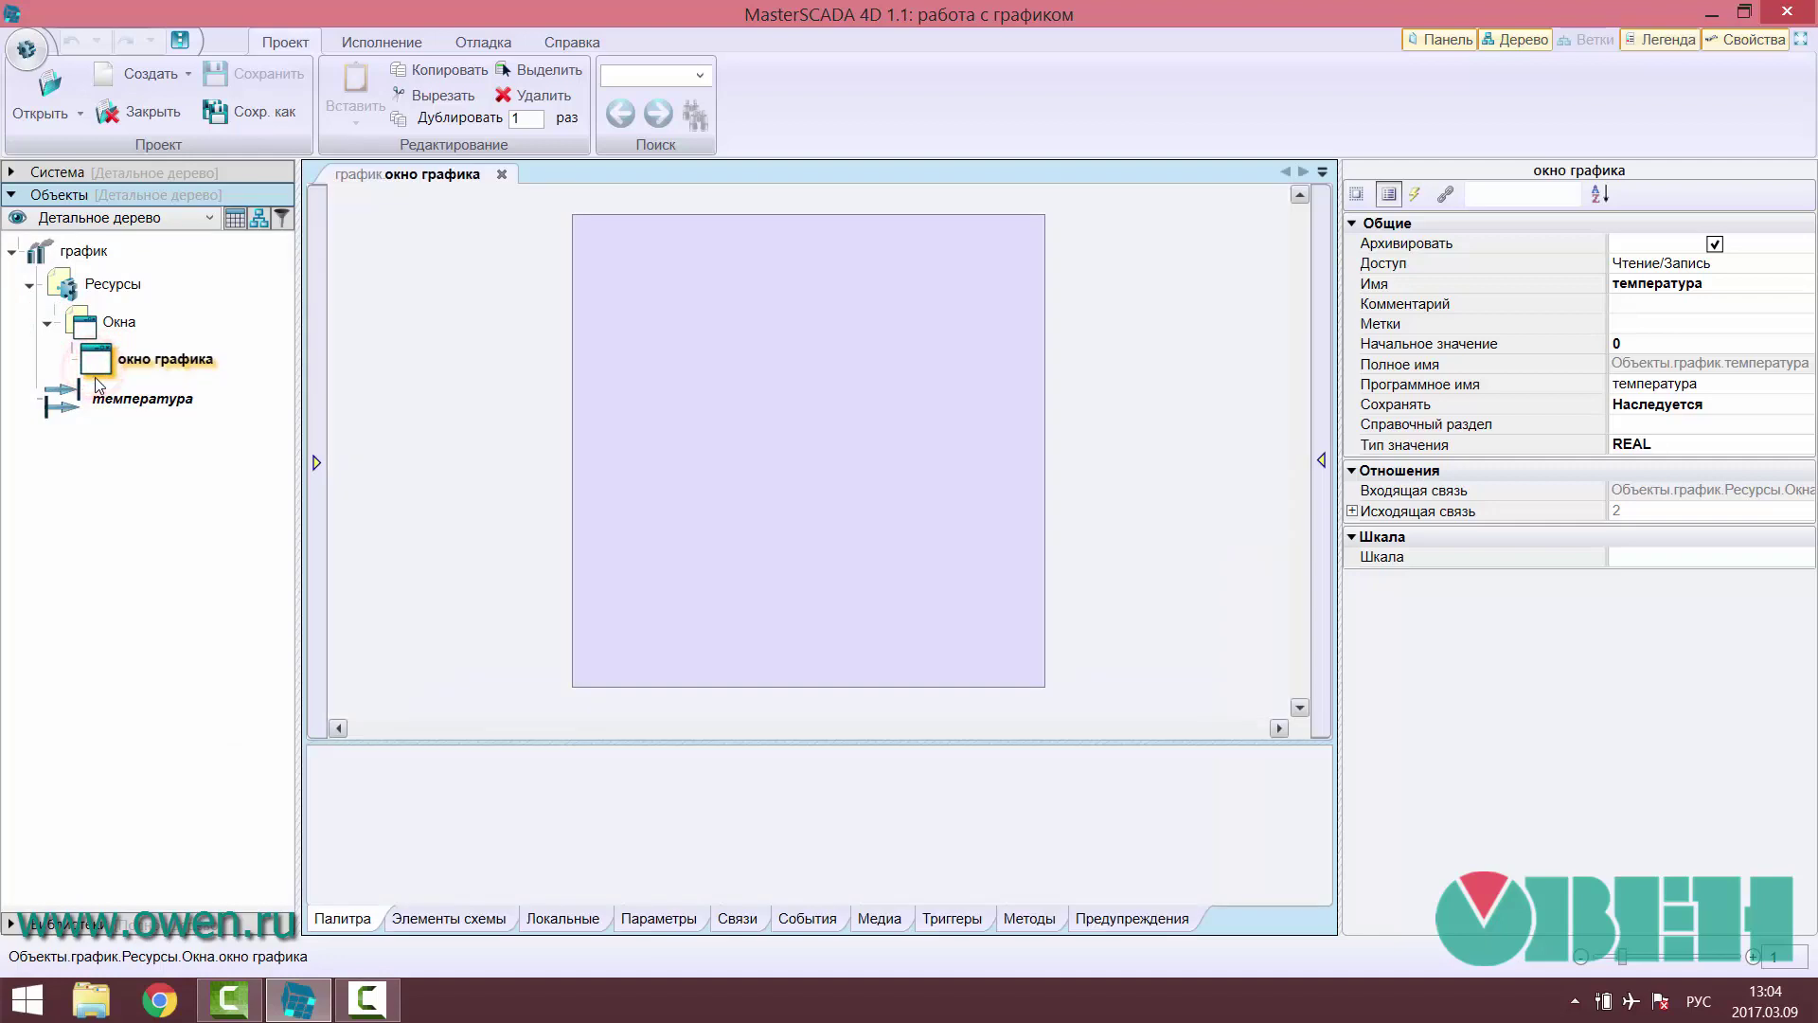
right_click(127, 371)
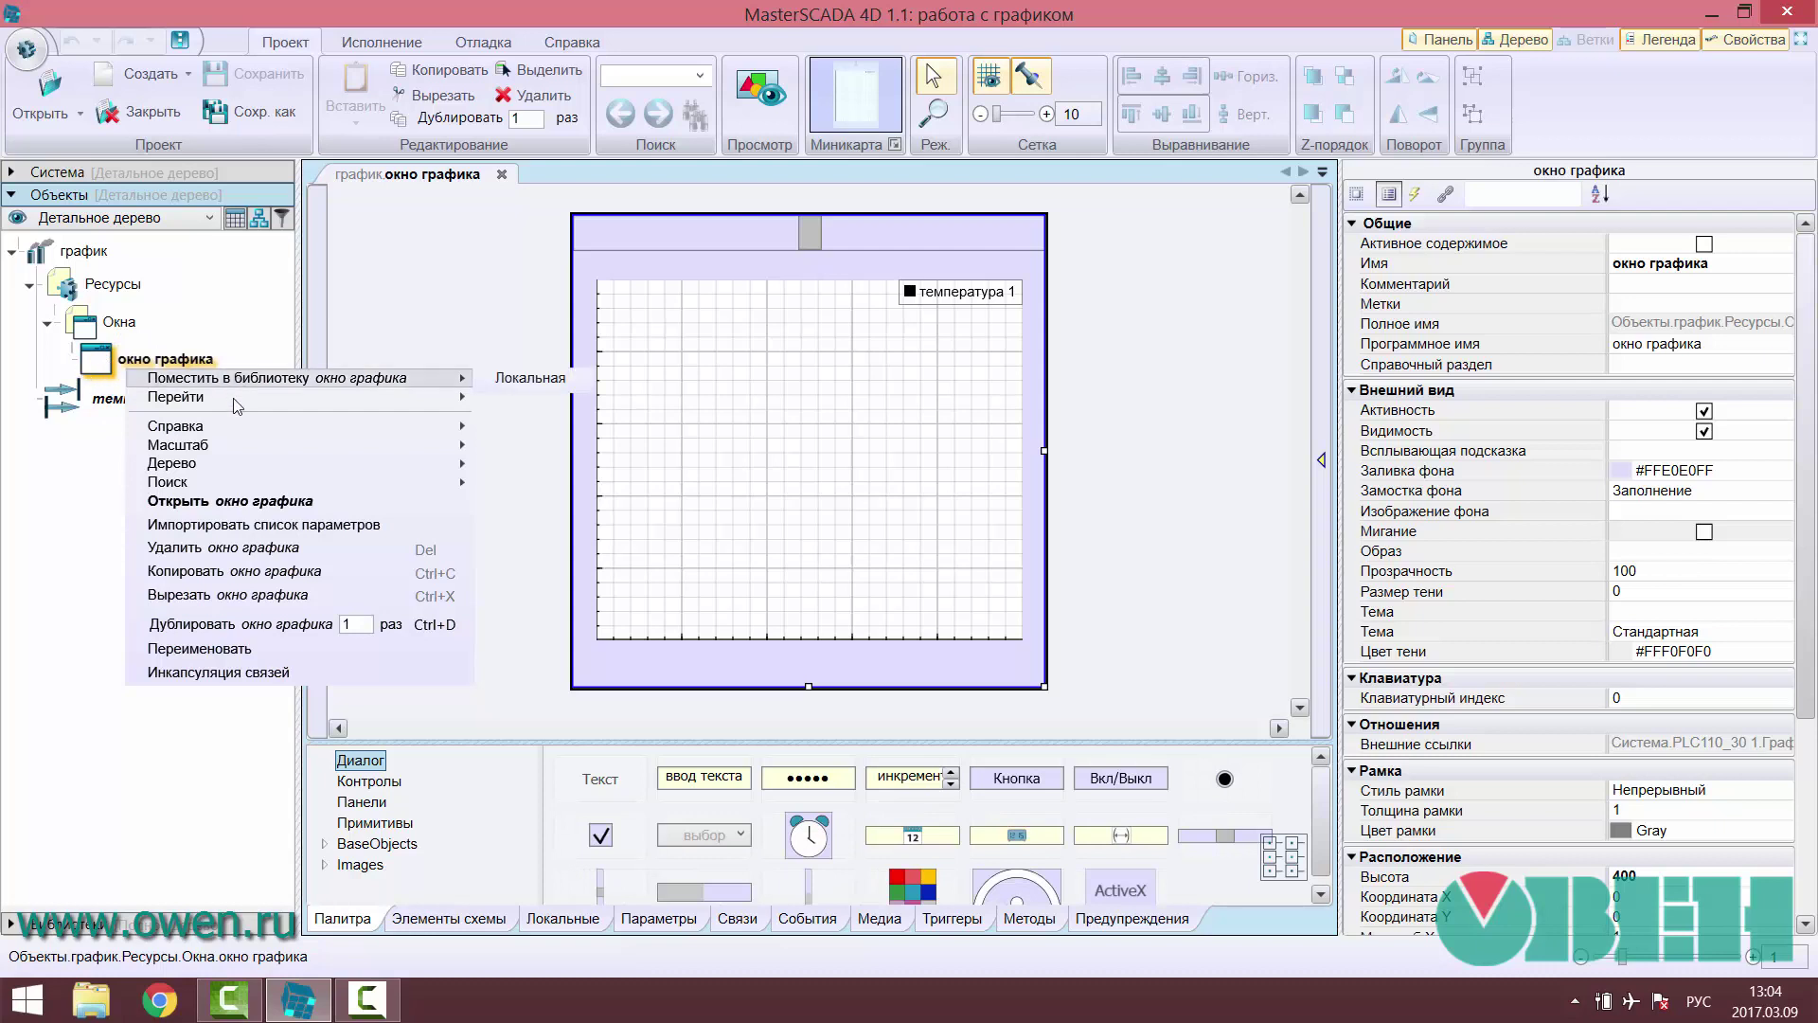
mouse_move(204, 398)
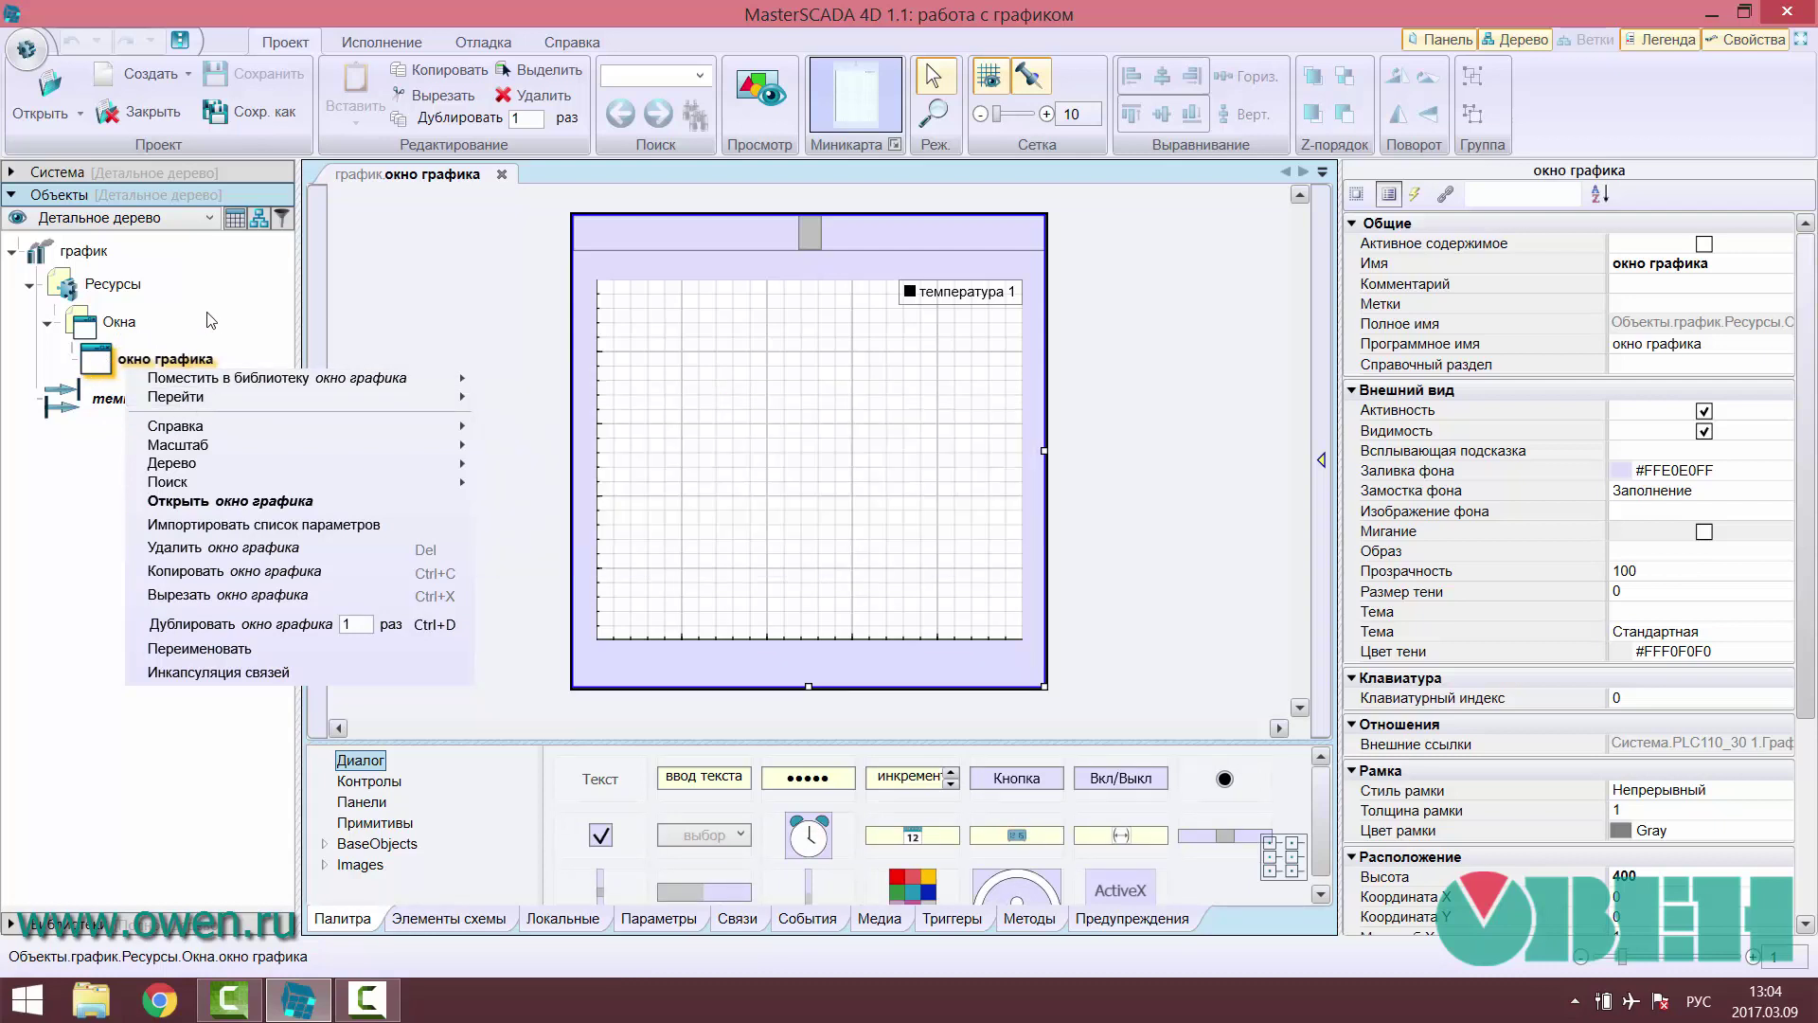
click(231, 319)
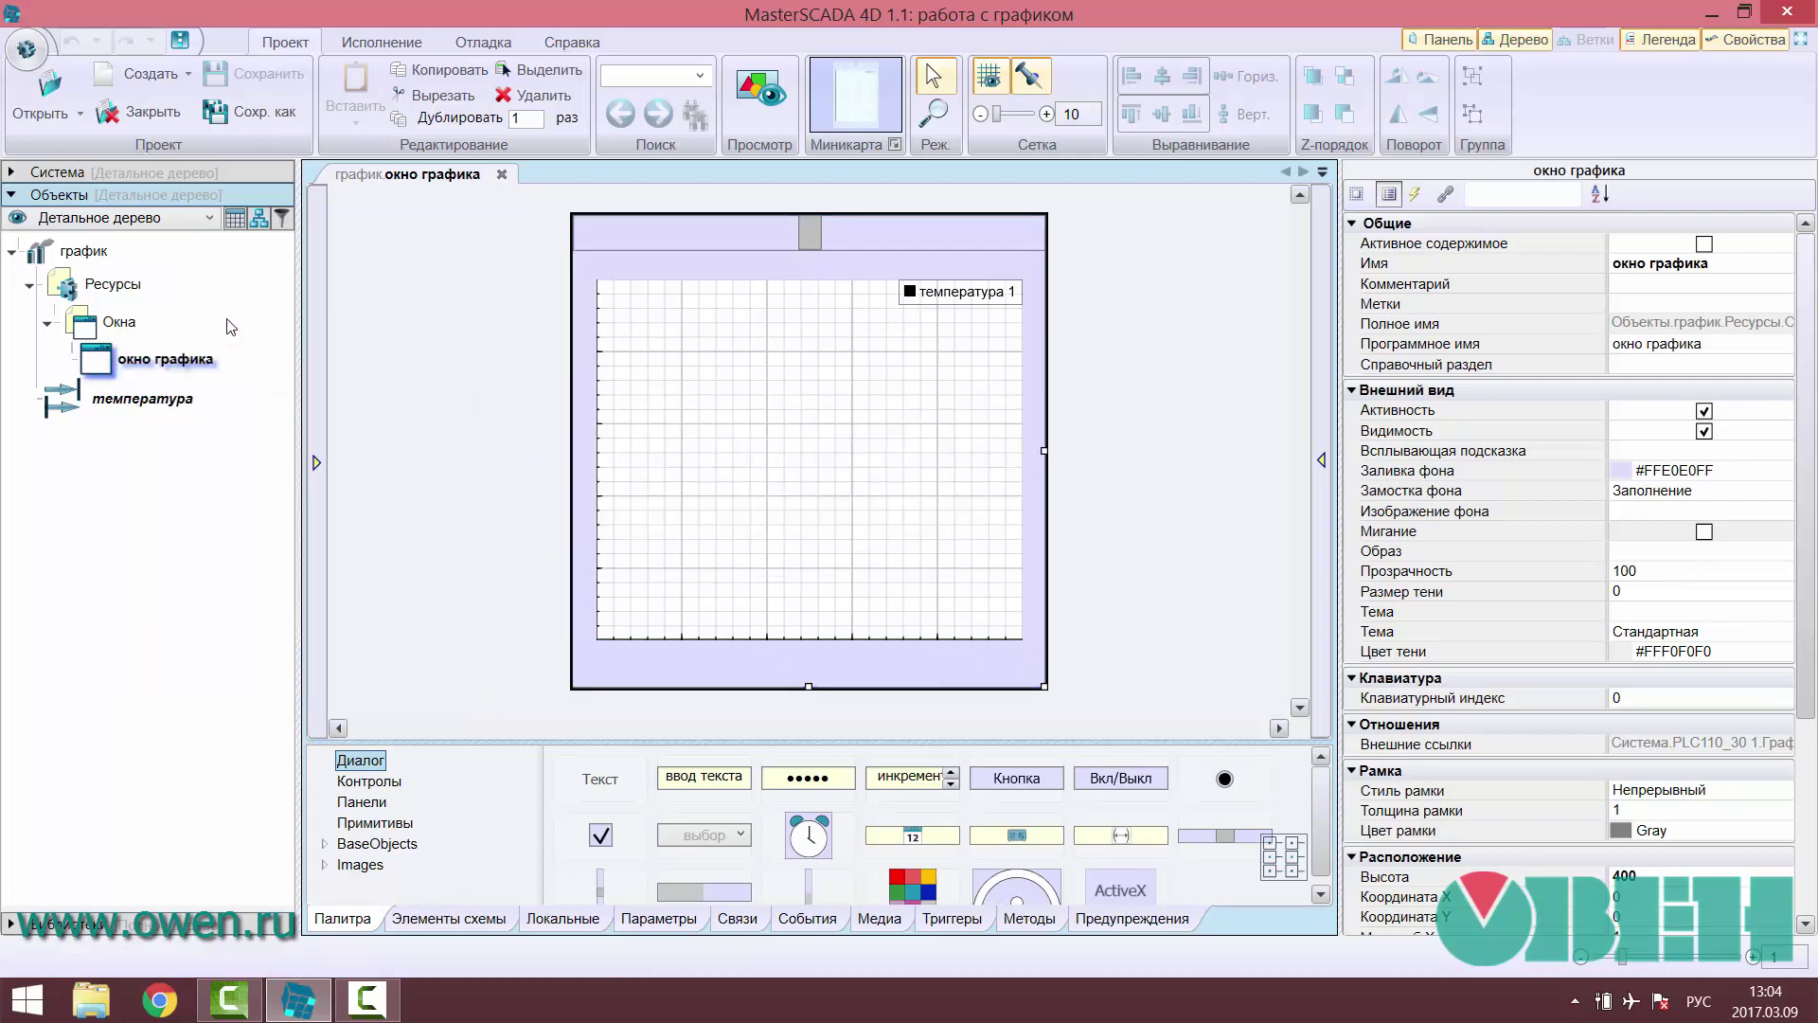
- Examine the horizontal slider's maximum, minimum and current value properties in окно графика
click(592, 248)
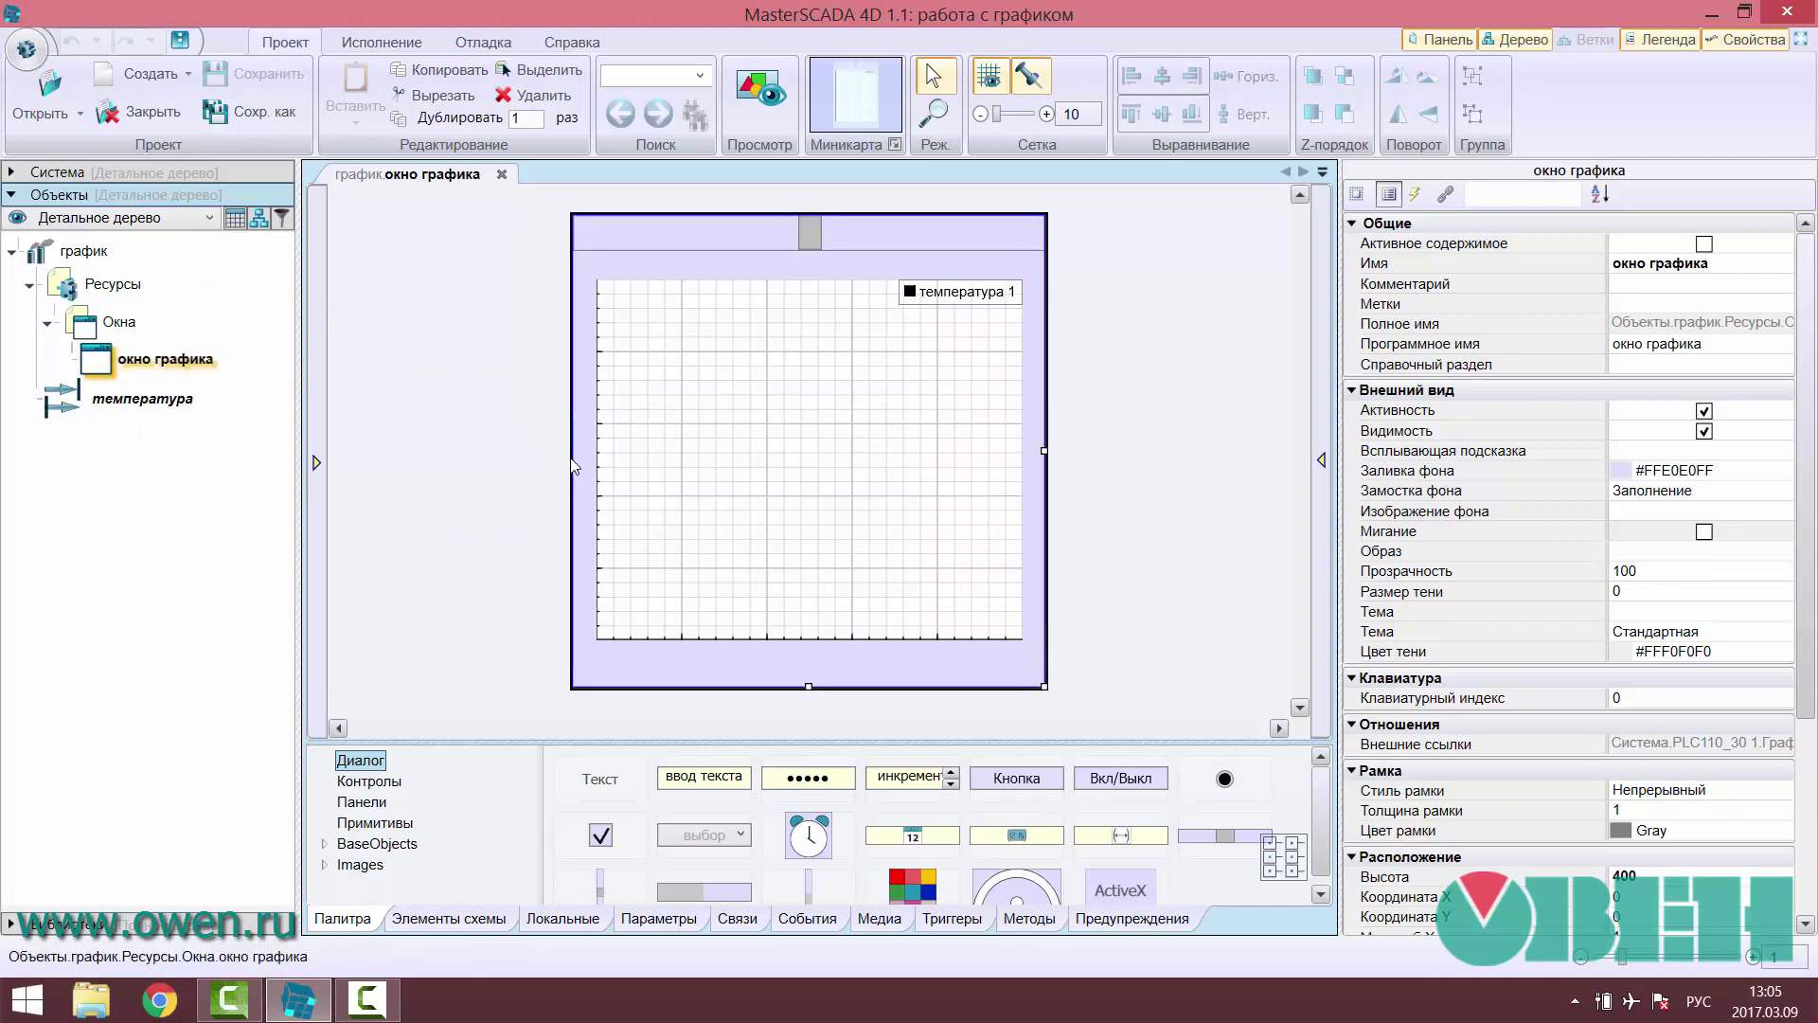
click(628, 243)
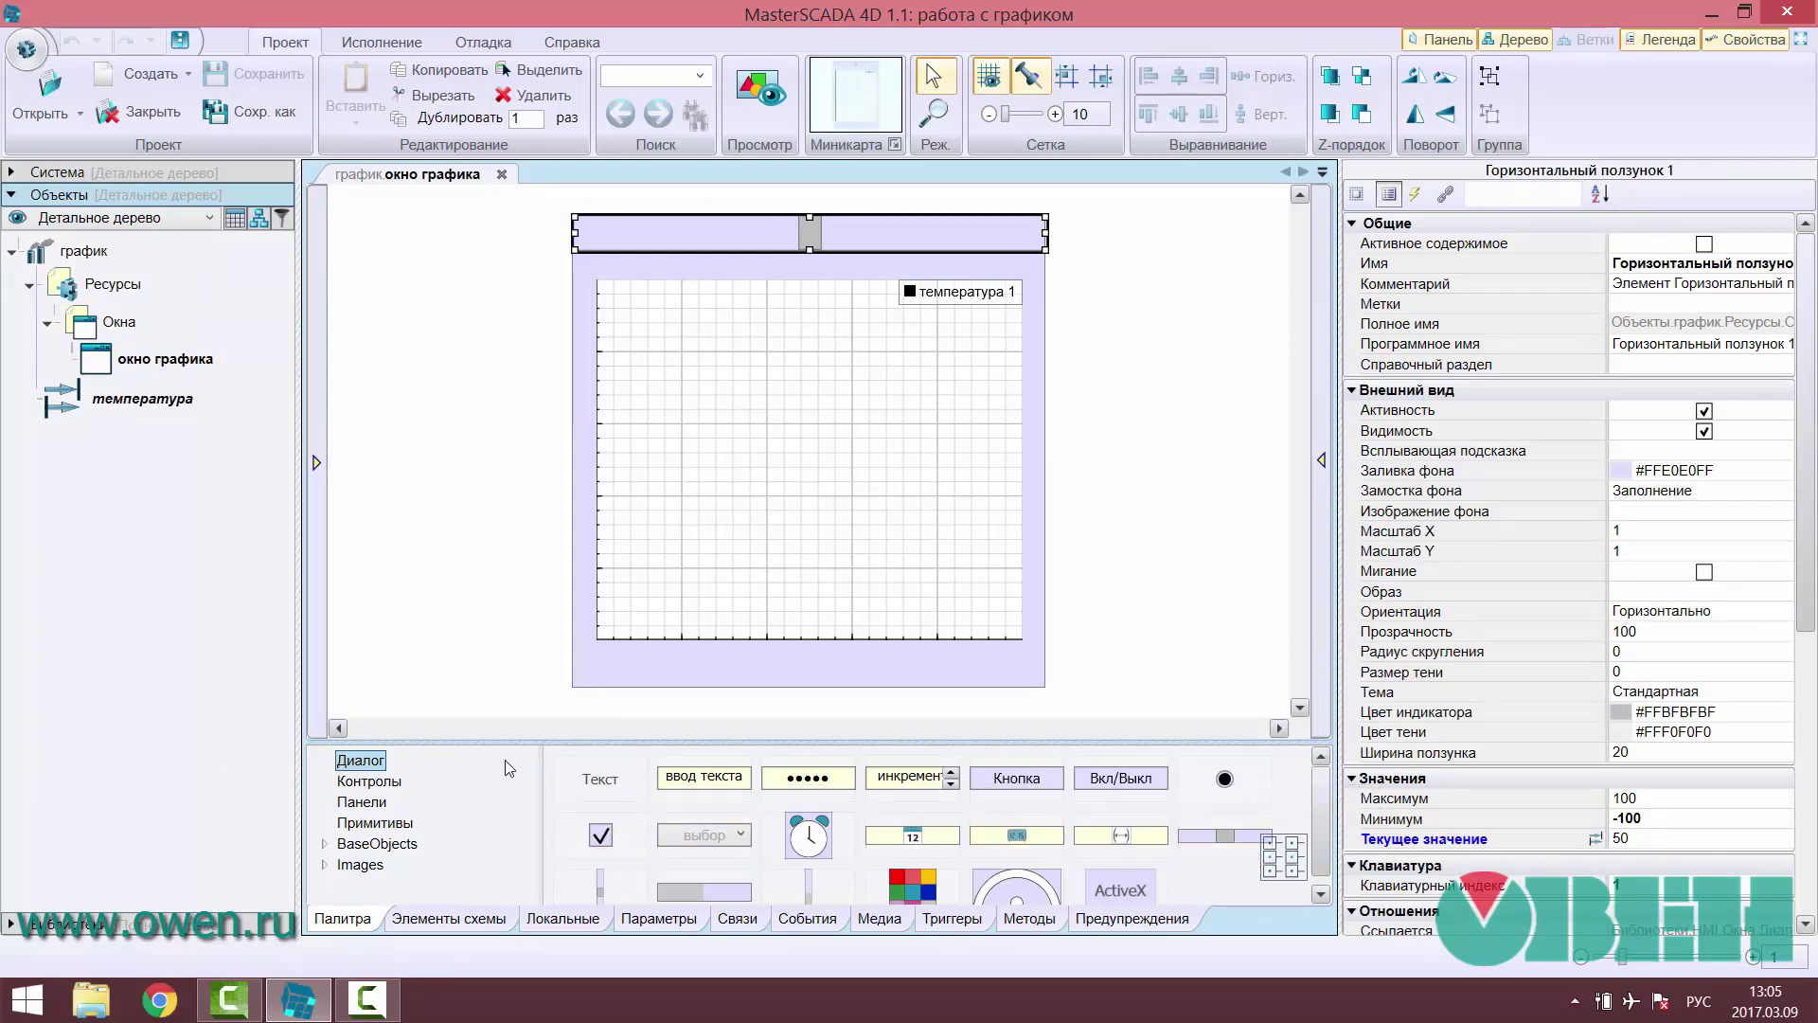
drag(1803, 423, 1740, 579)
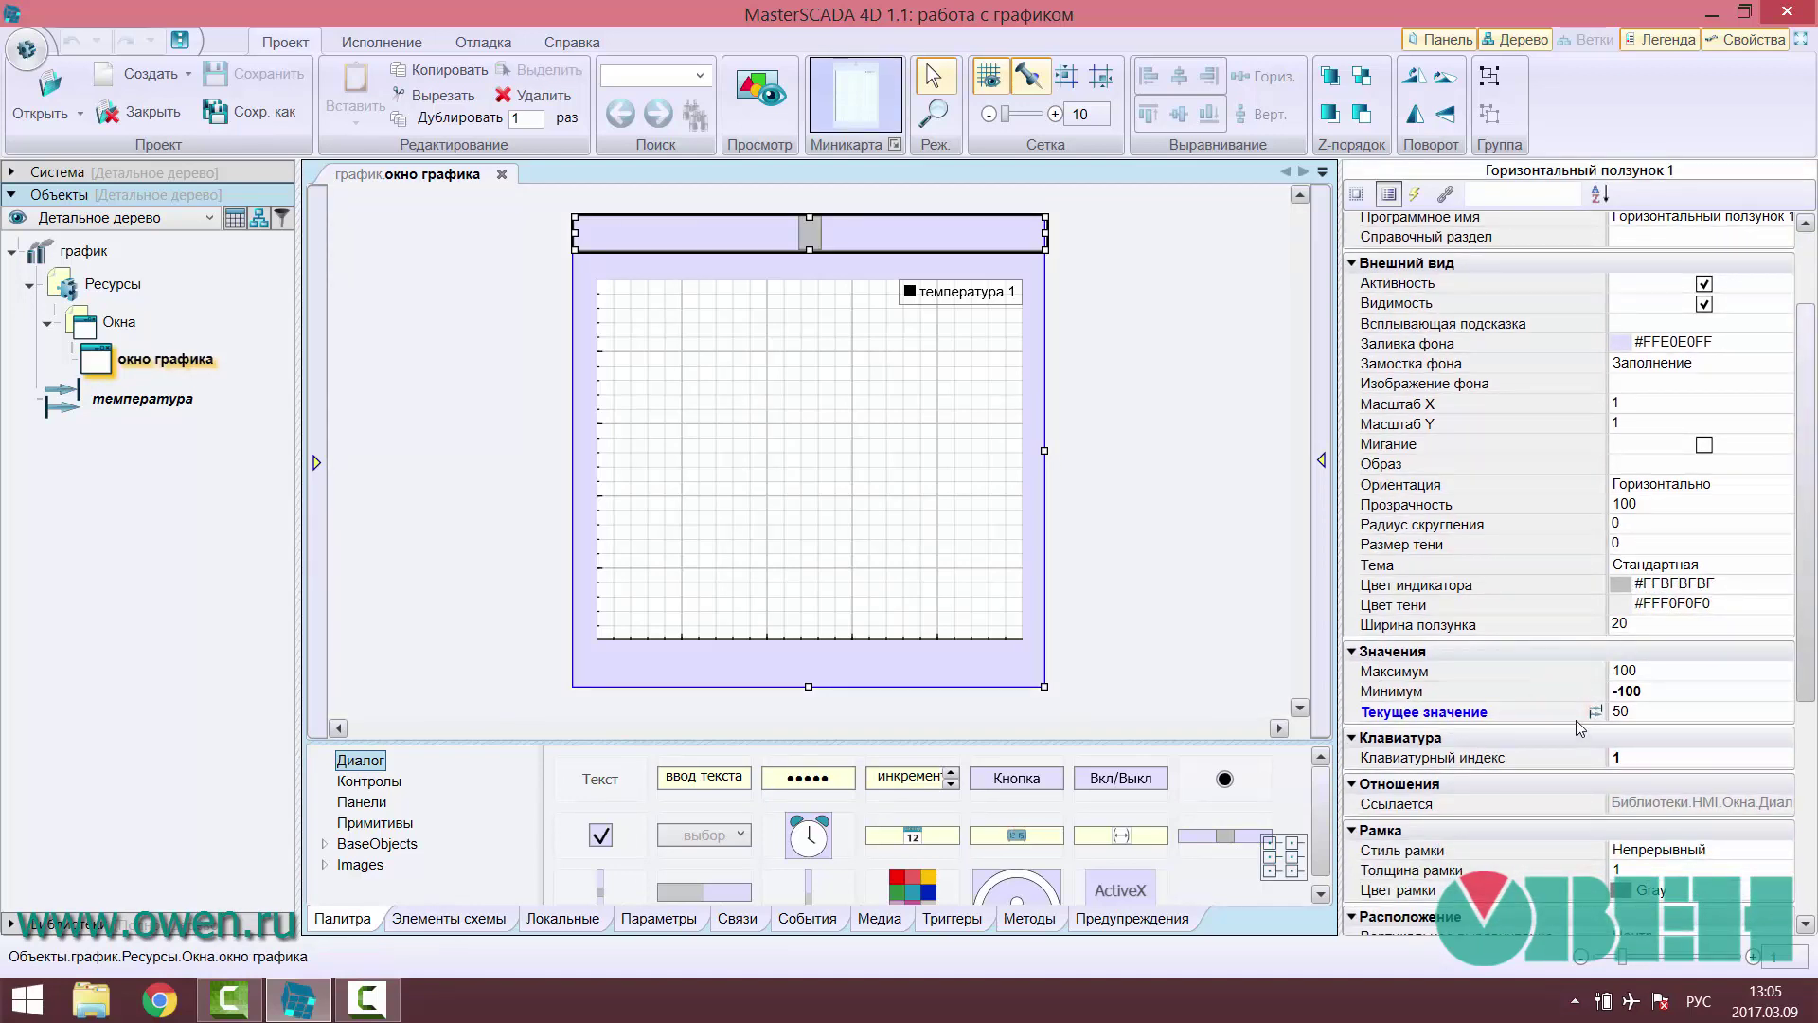
drag(1580, 716, 1536, 715)
drag(1537, 715, 1530, 714)
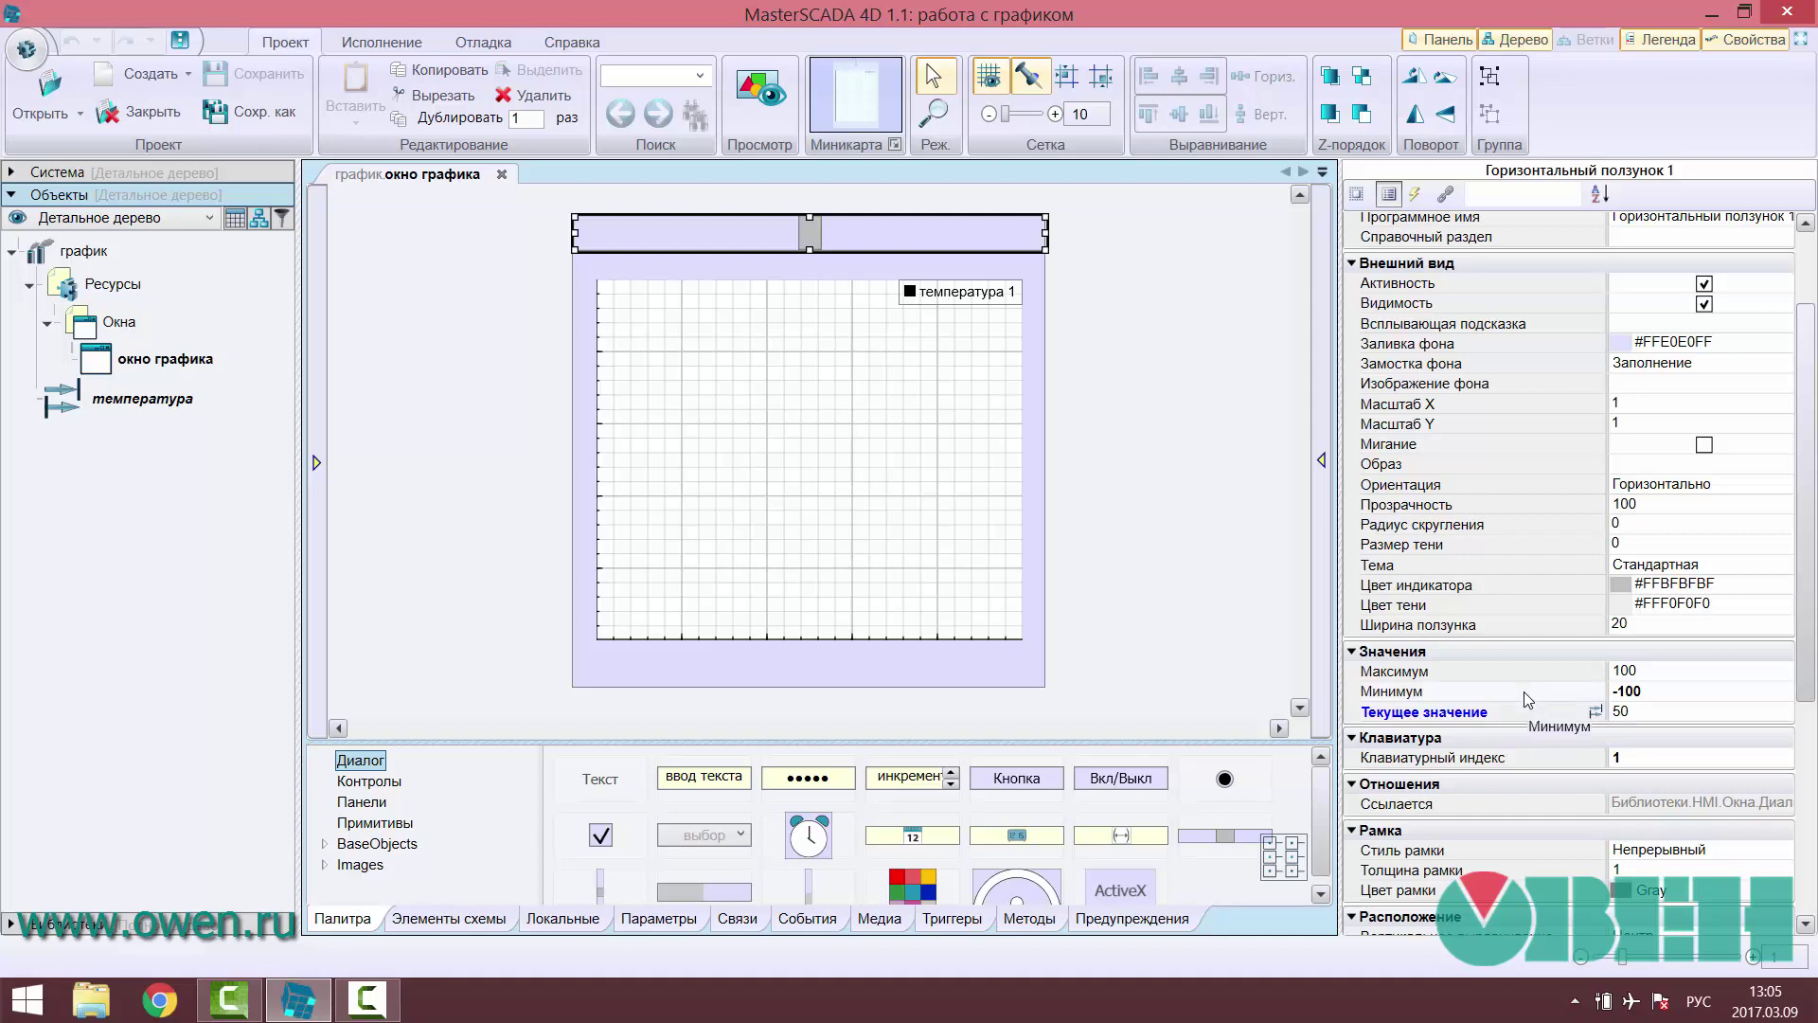
click(1664, 696)
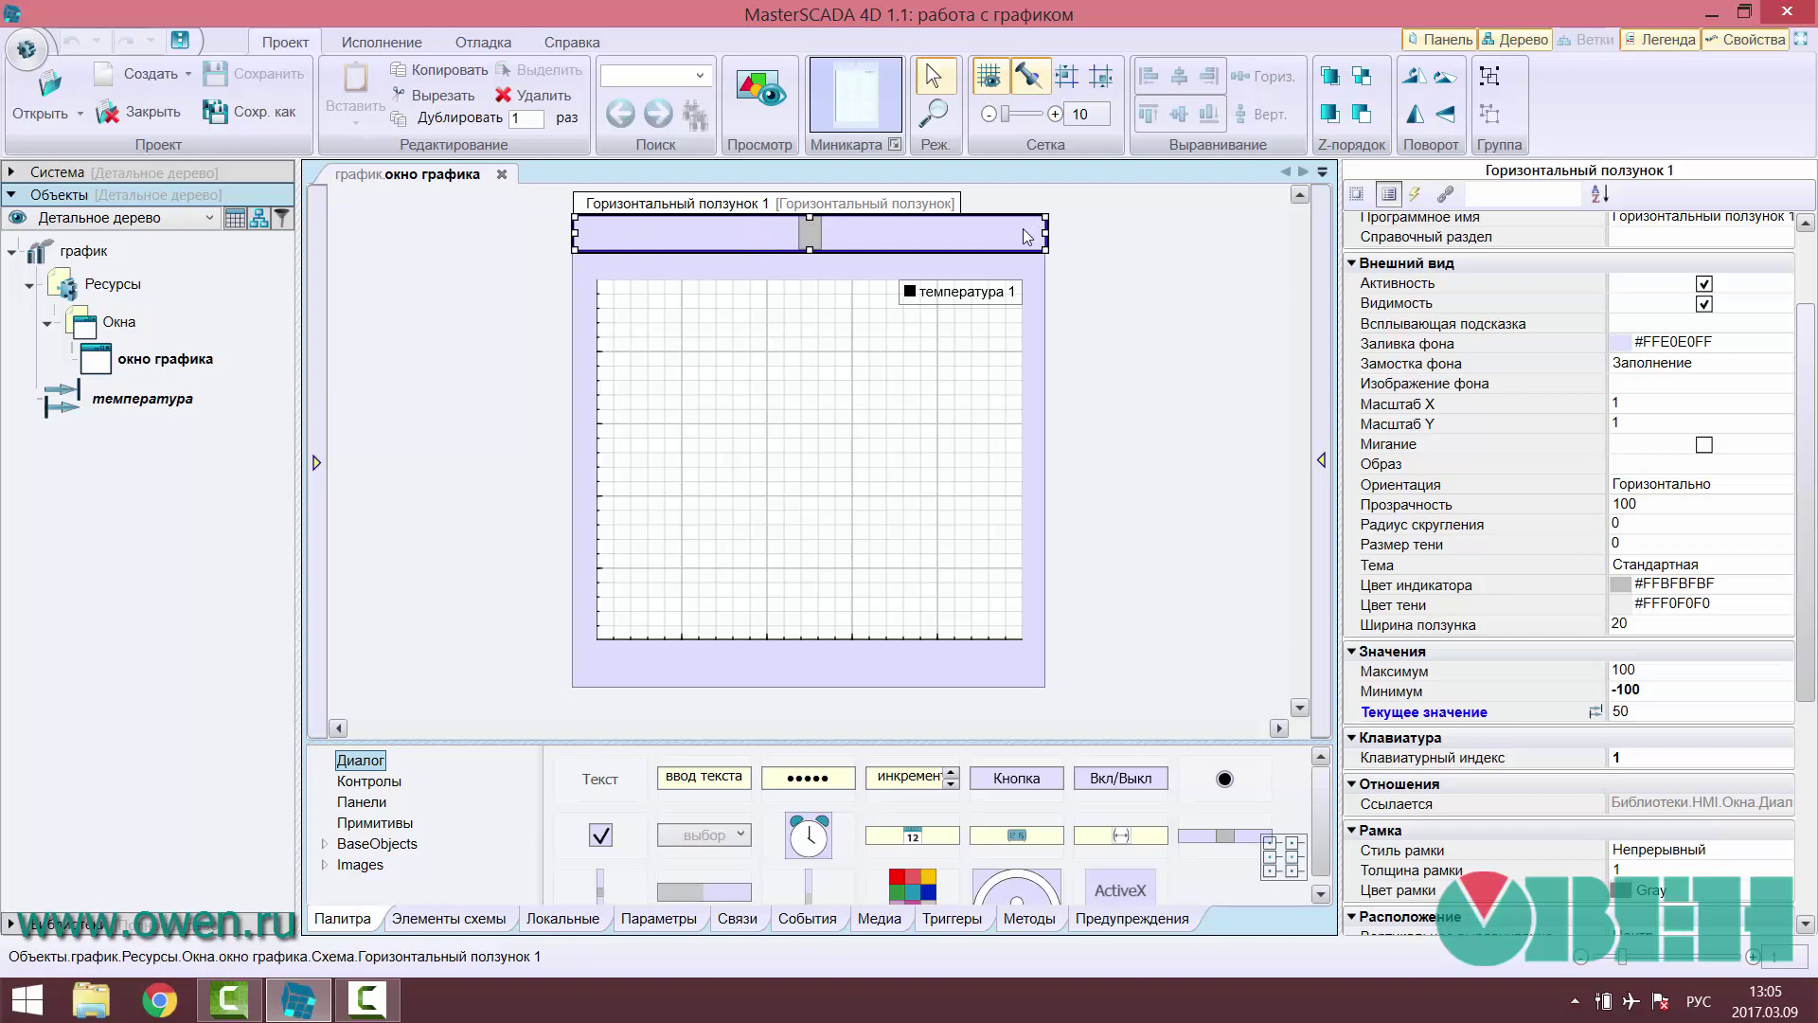
- Browse the palette's element categories to Контролы and locate the График element
click(398, 821)
click(362, 801)
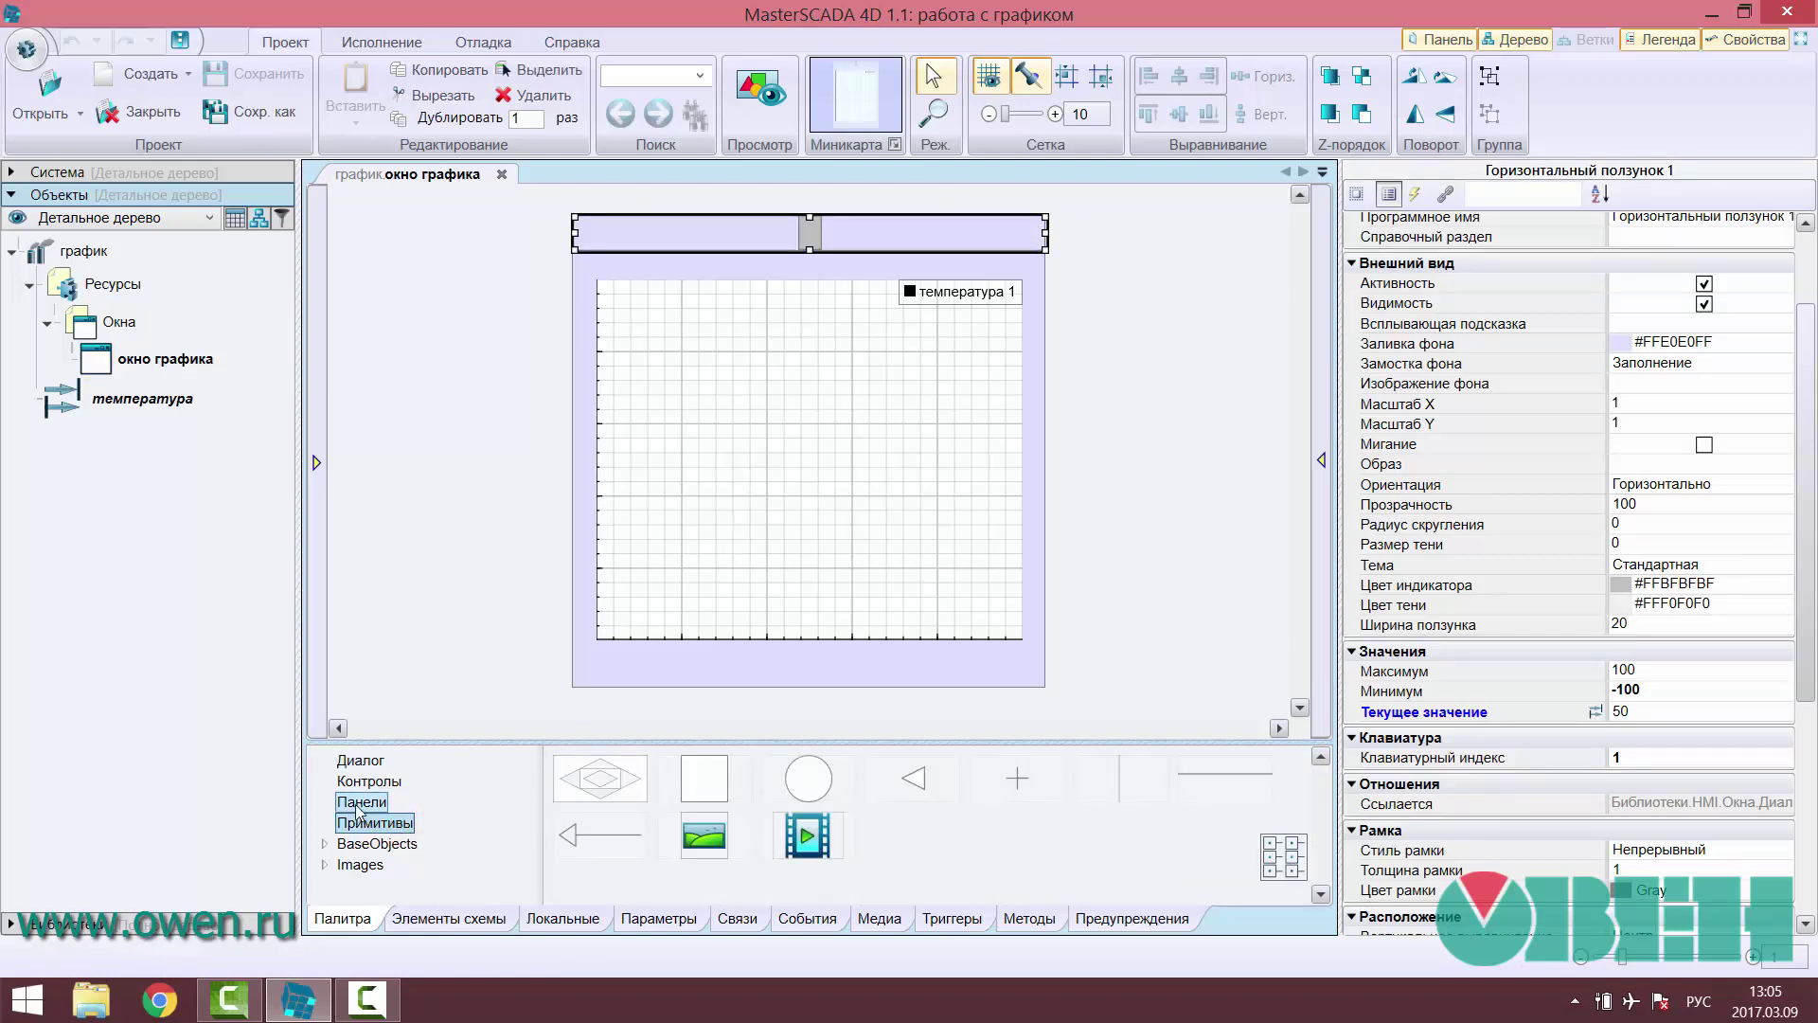
click(364, 787)
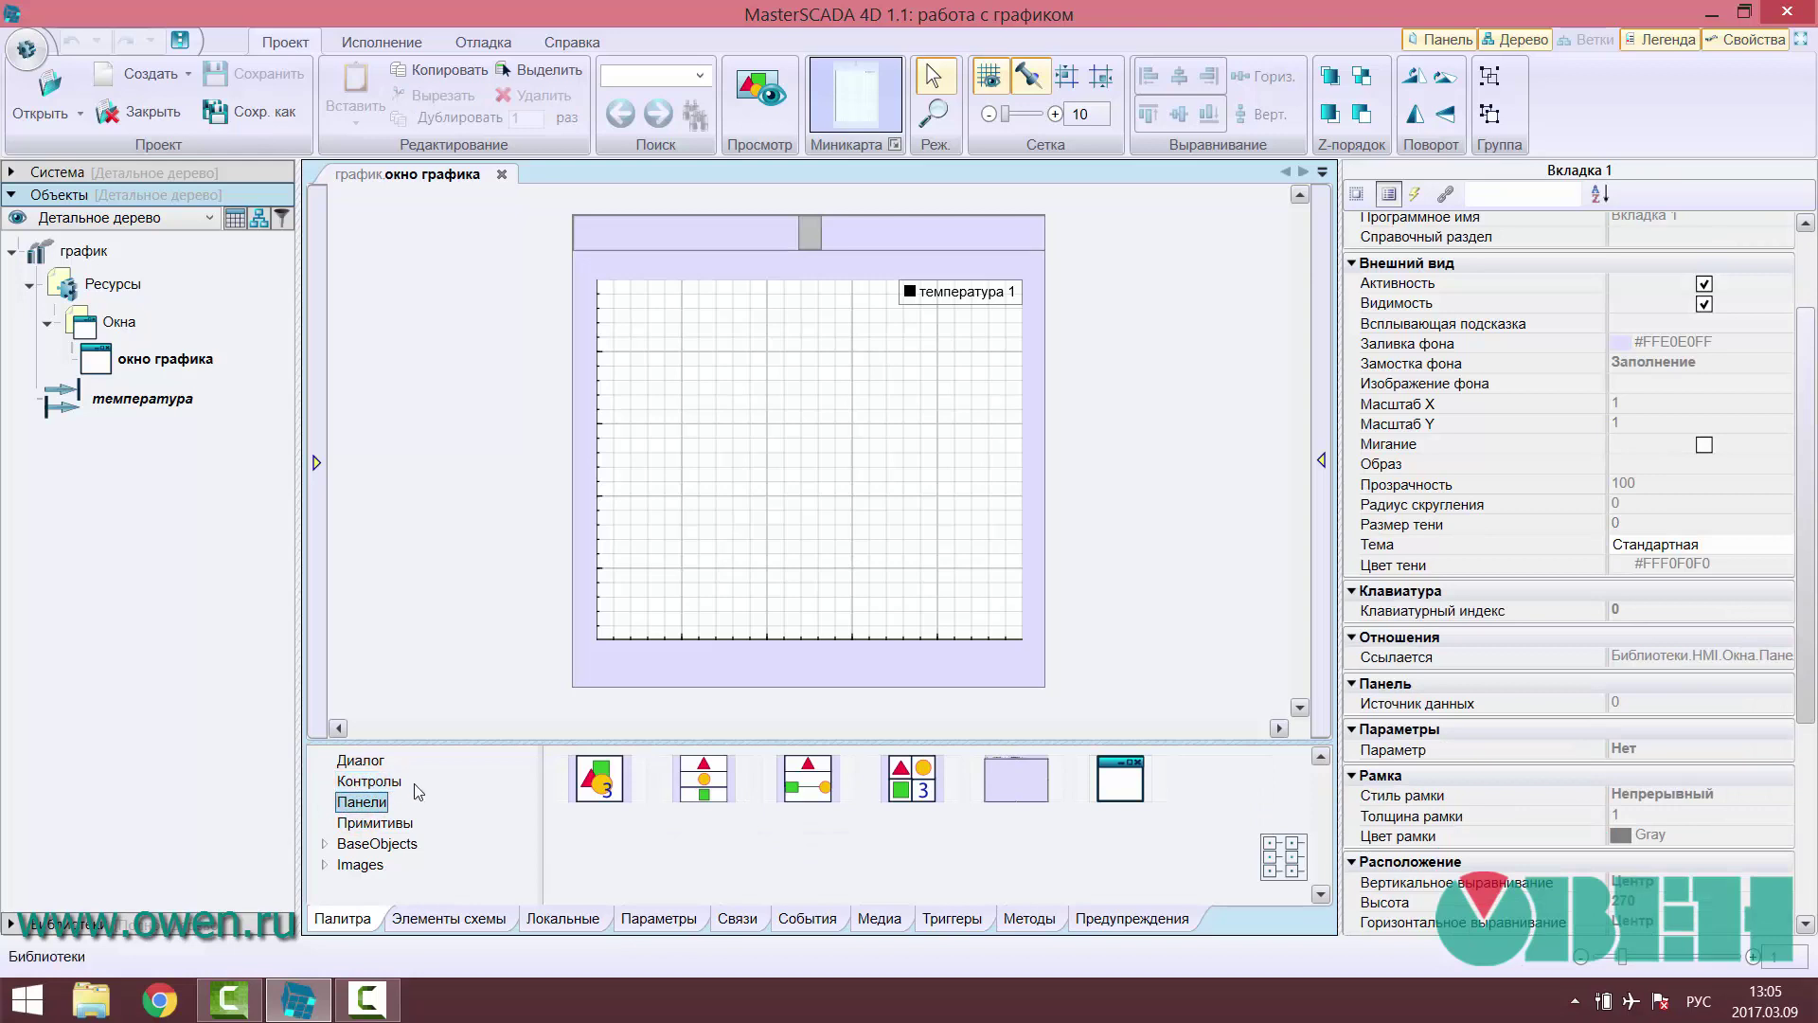
click(365, 786)
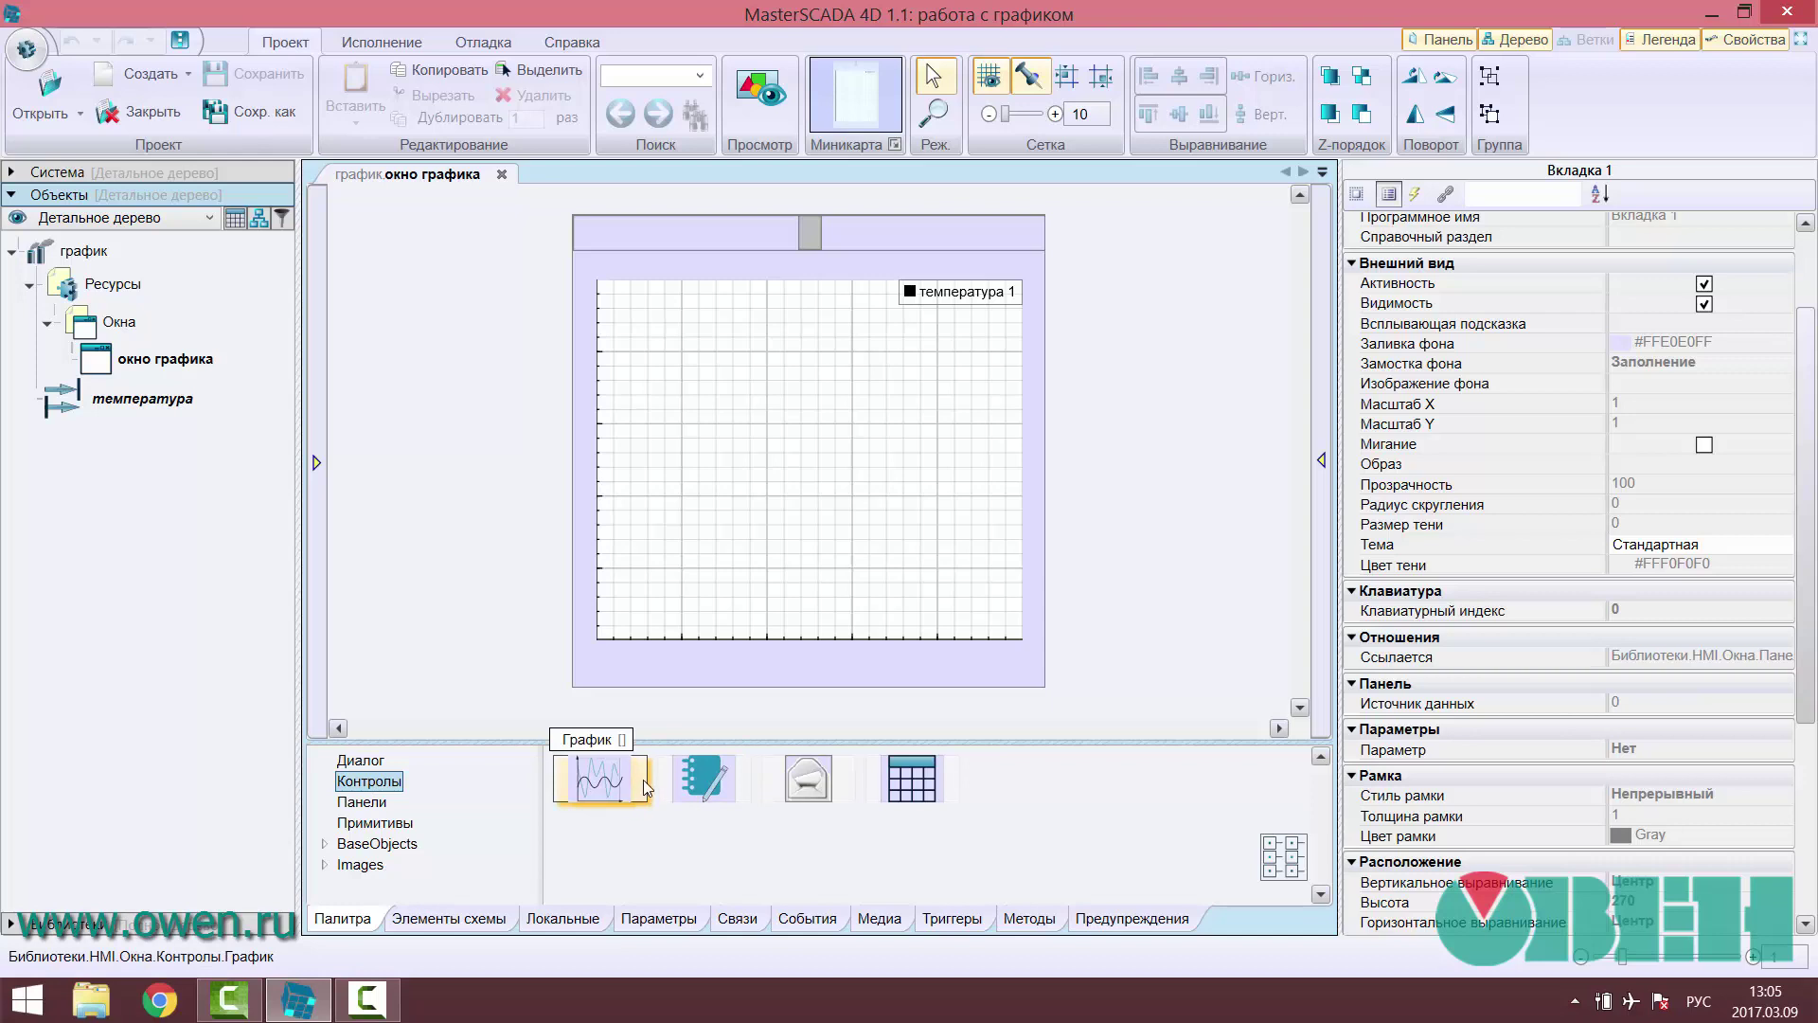
drag(644, 780, 809, 632)
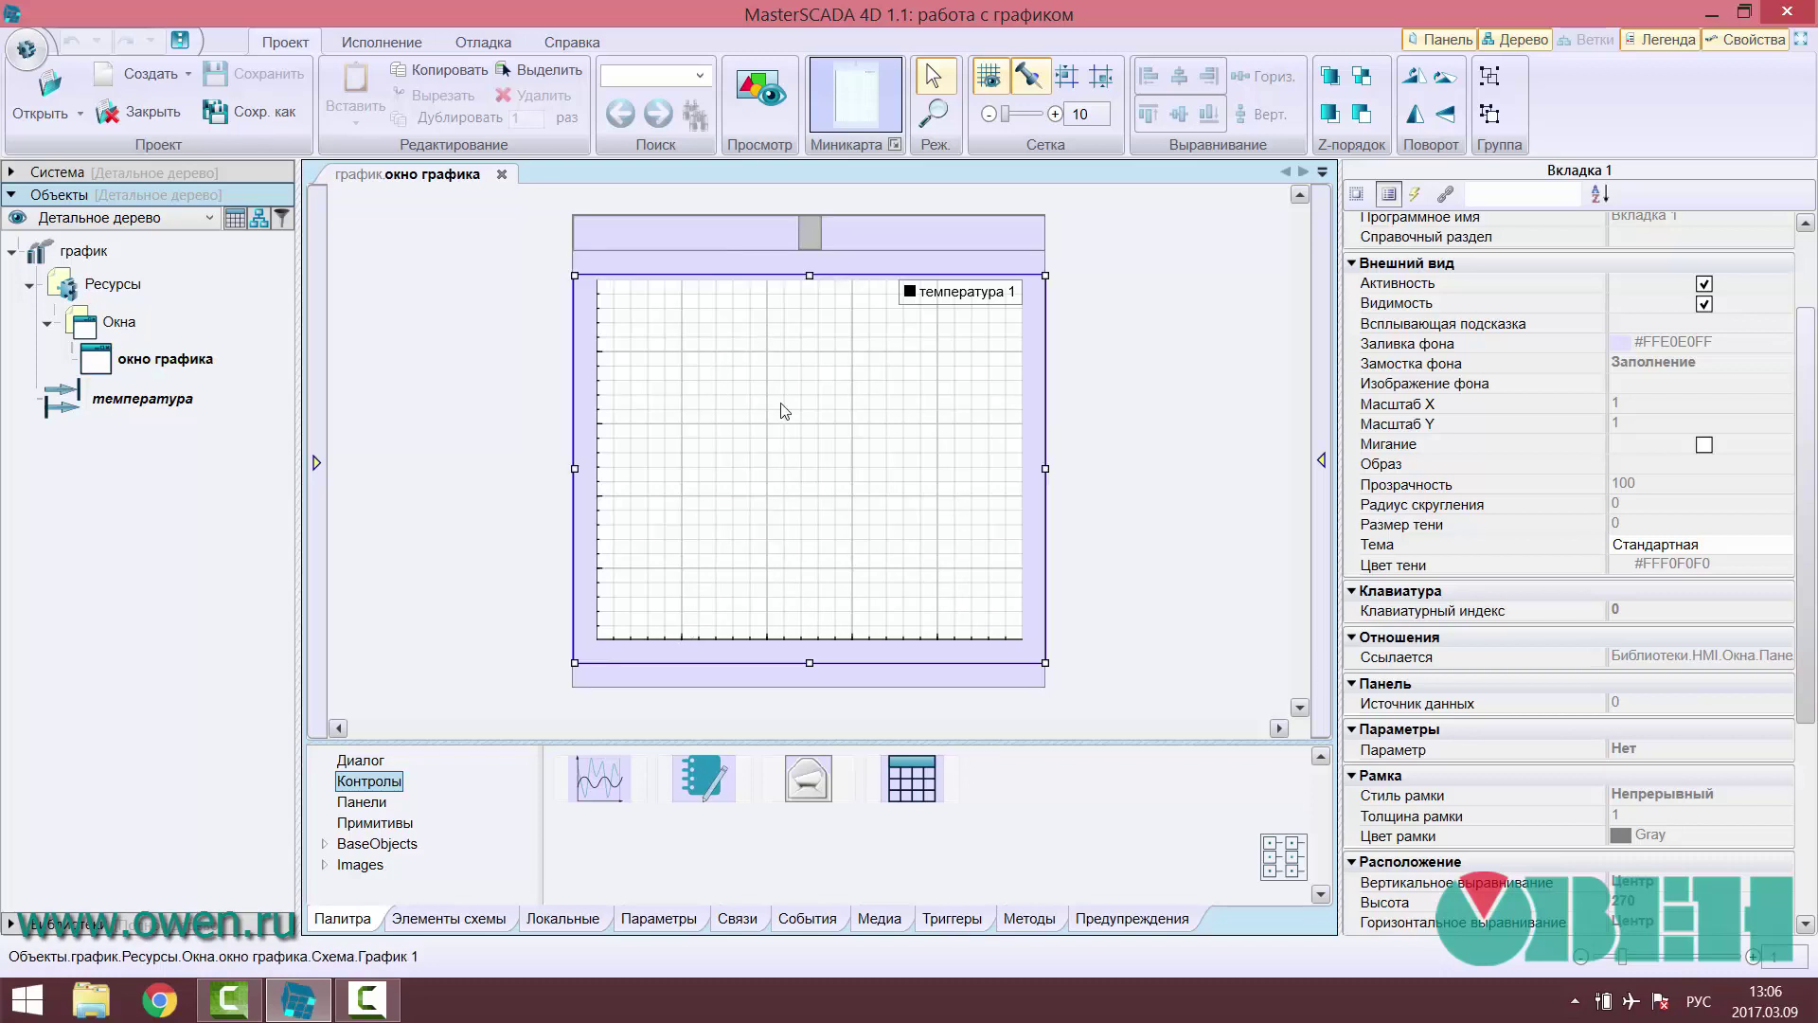
- Add the температура variable to the chart as a second pen and check the variable's properties
click(851, 494)
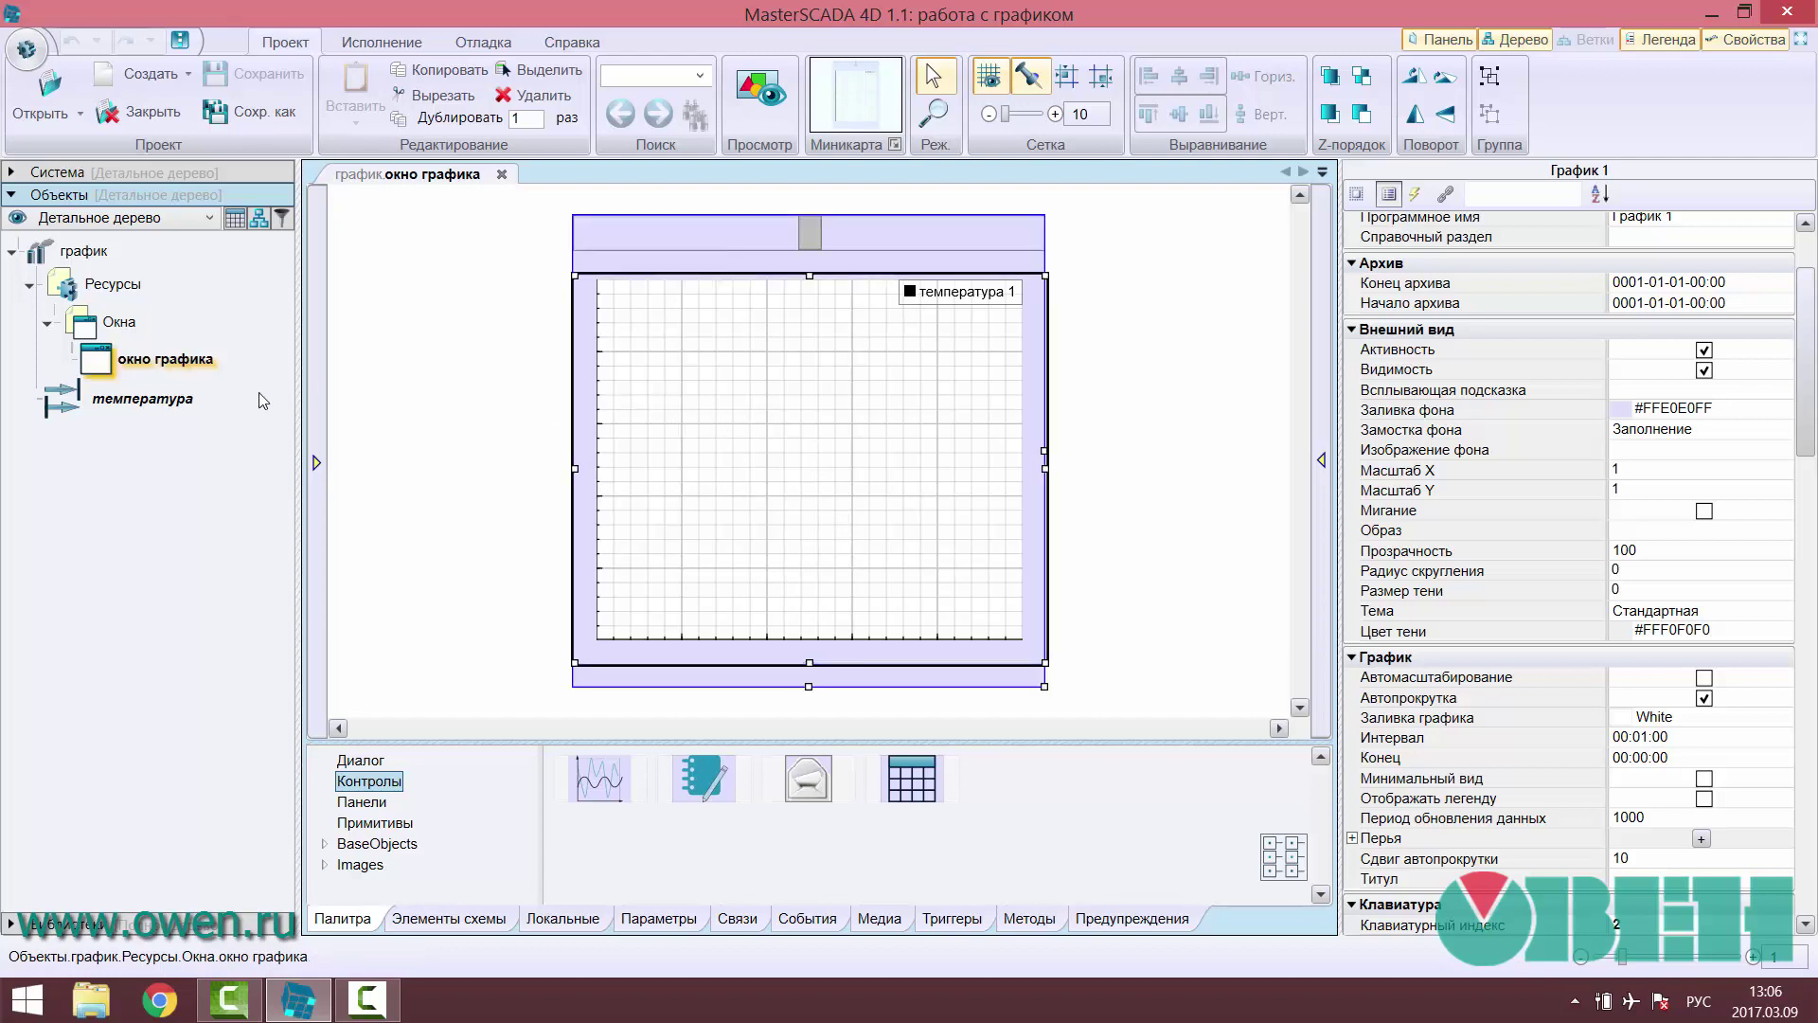
drag(142, 405, 739, 422)
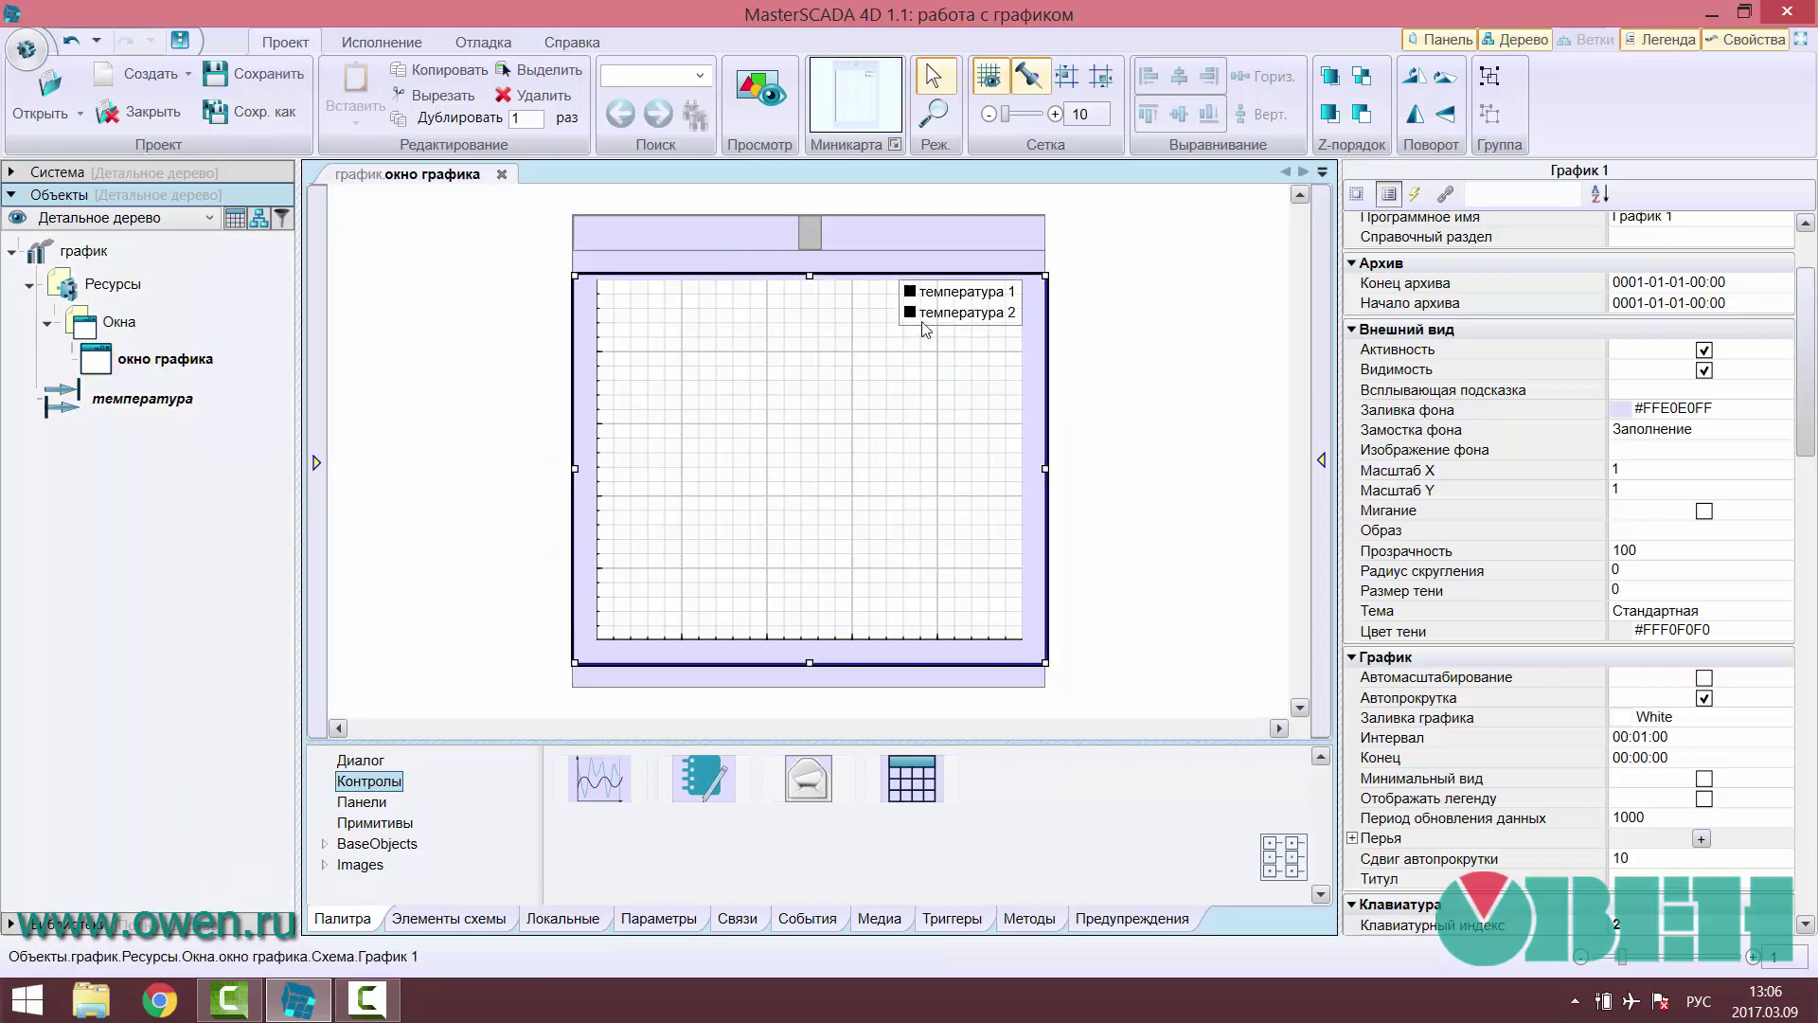
click(909, 528)
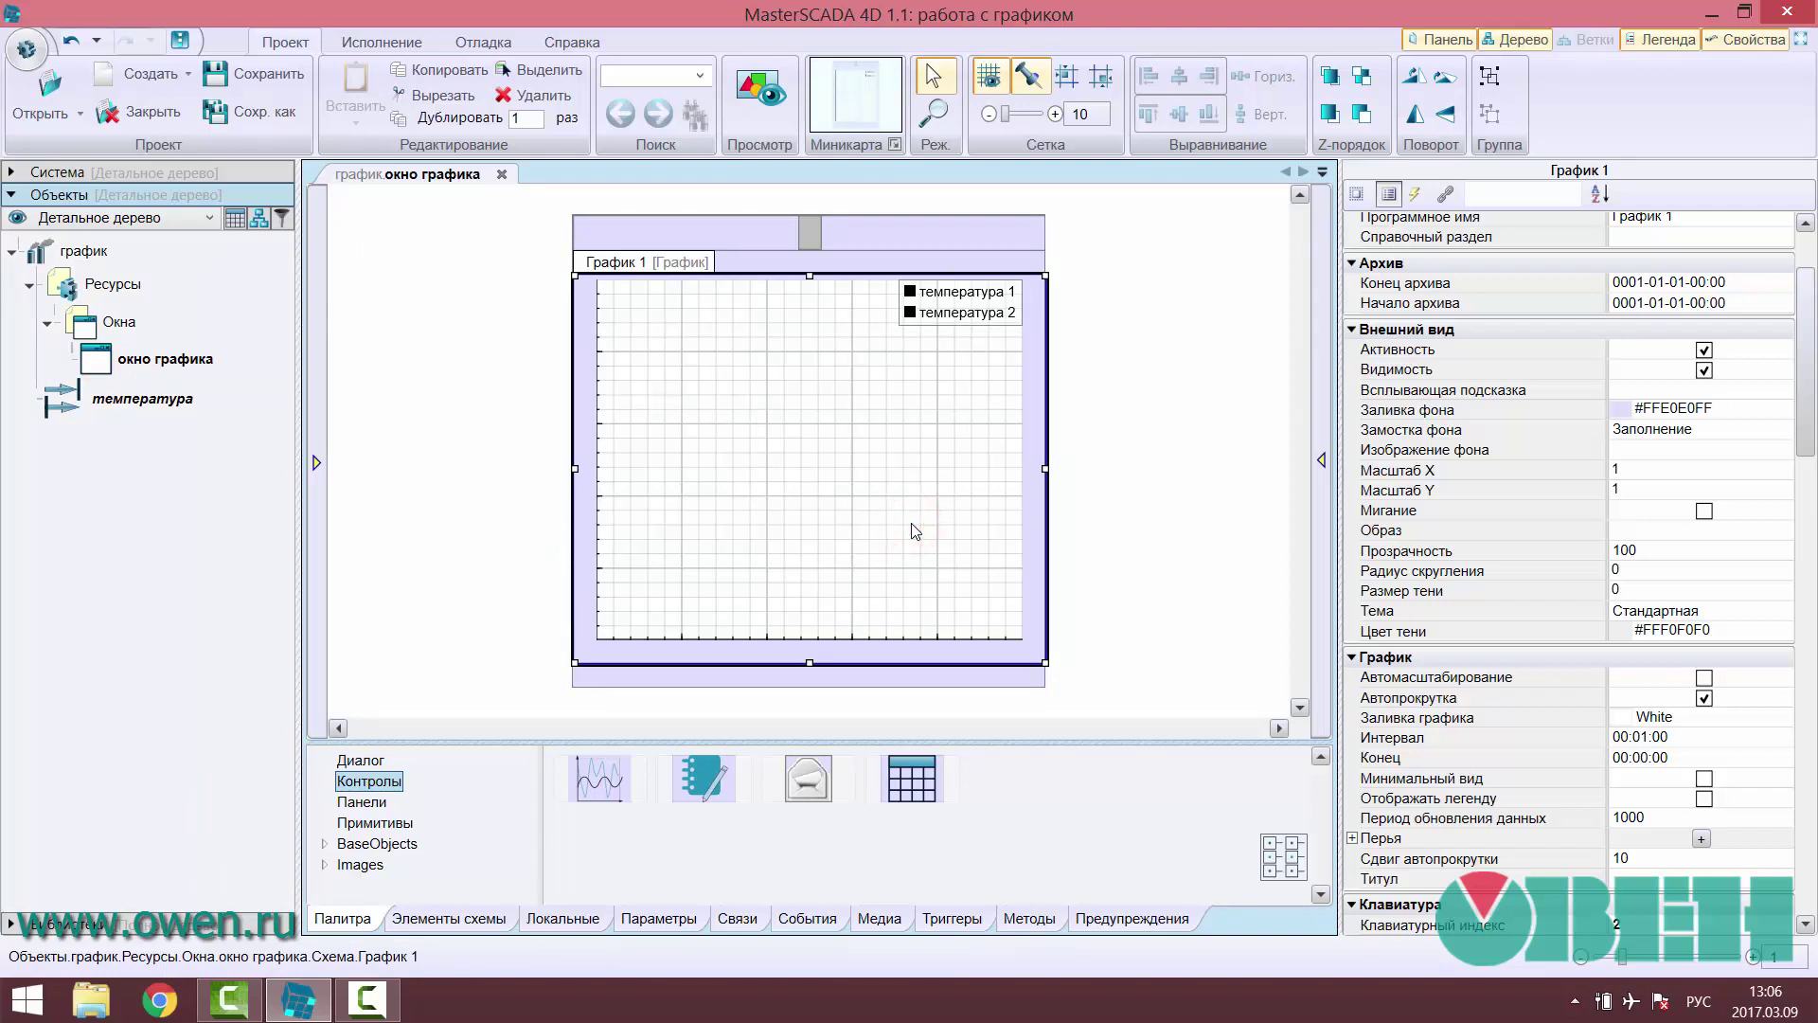
click(166, 417)
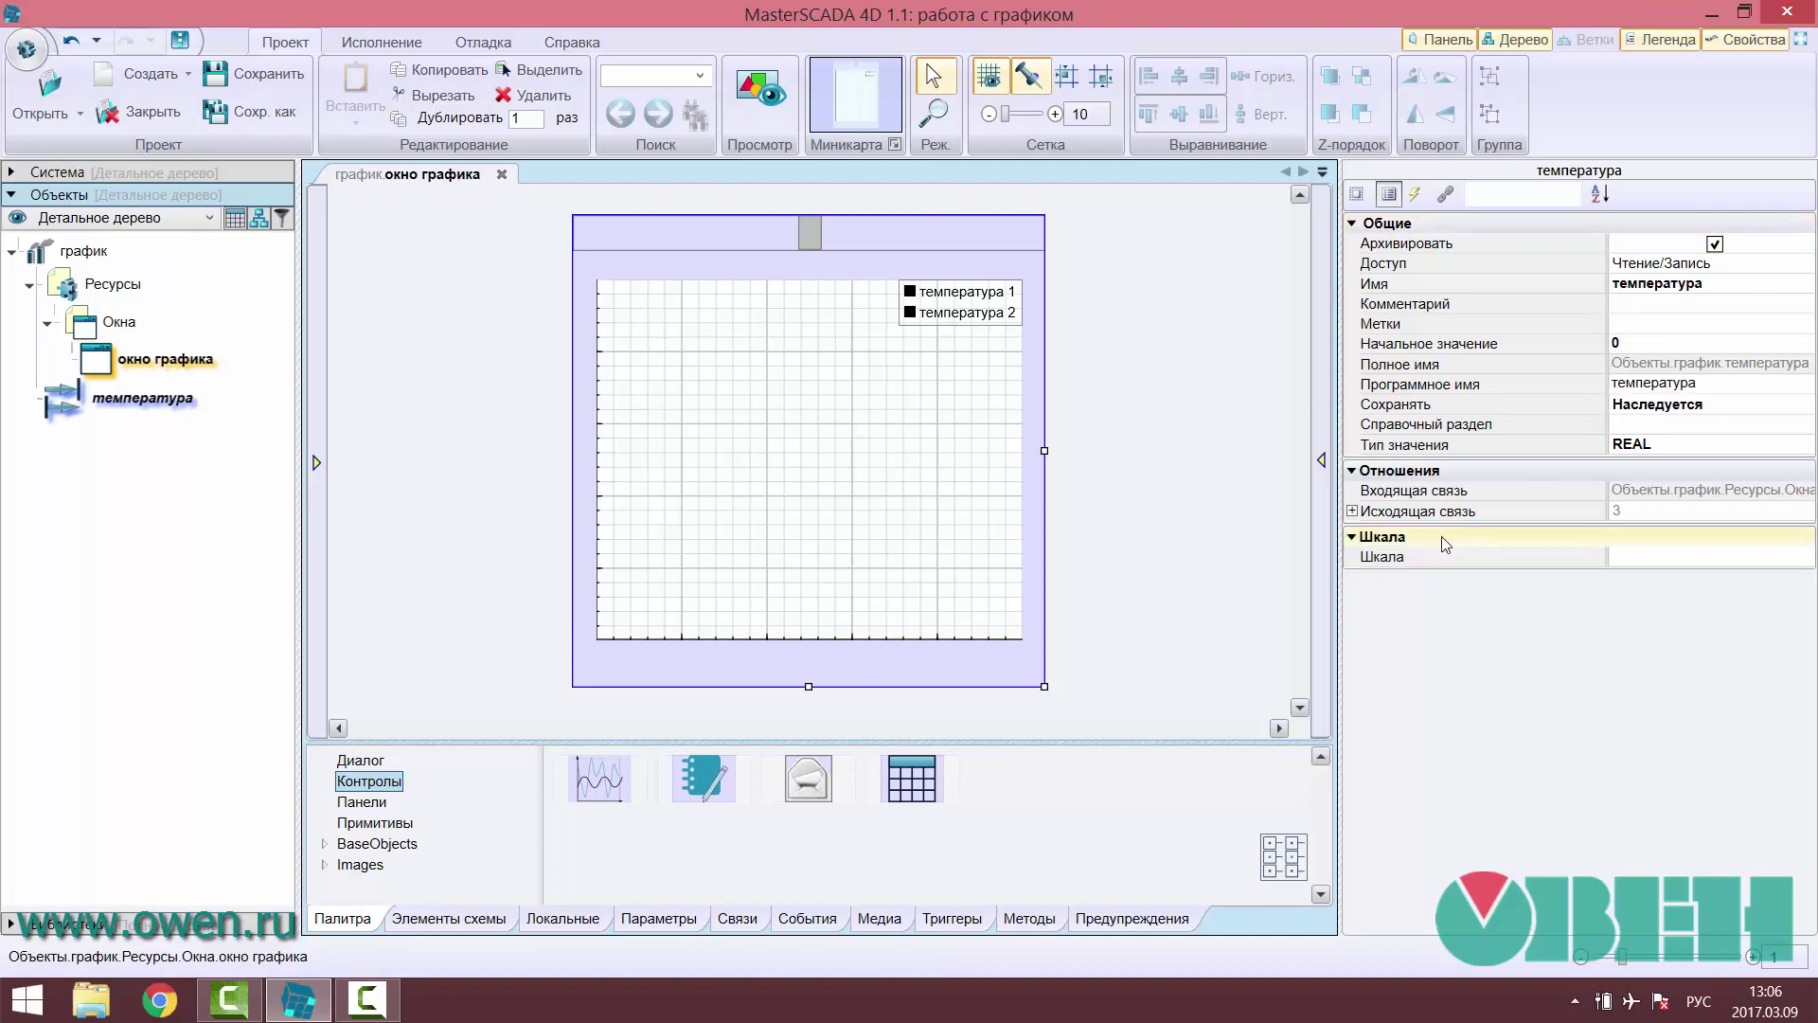
- Delete the extra pen температура 2 from the chart's pen list (Перья)
click(914, 491)
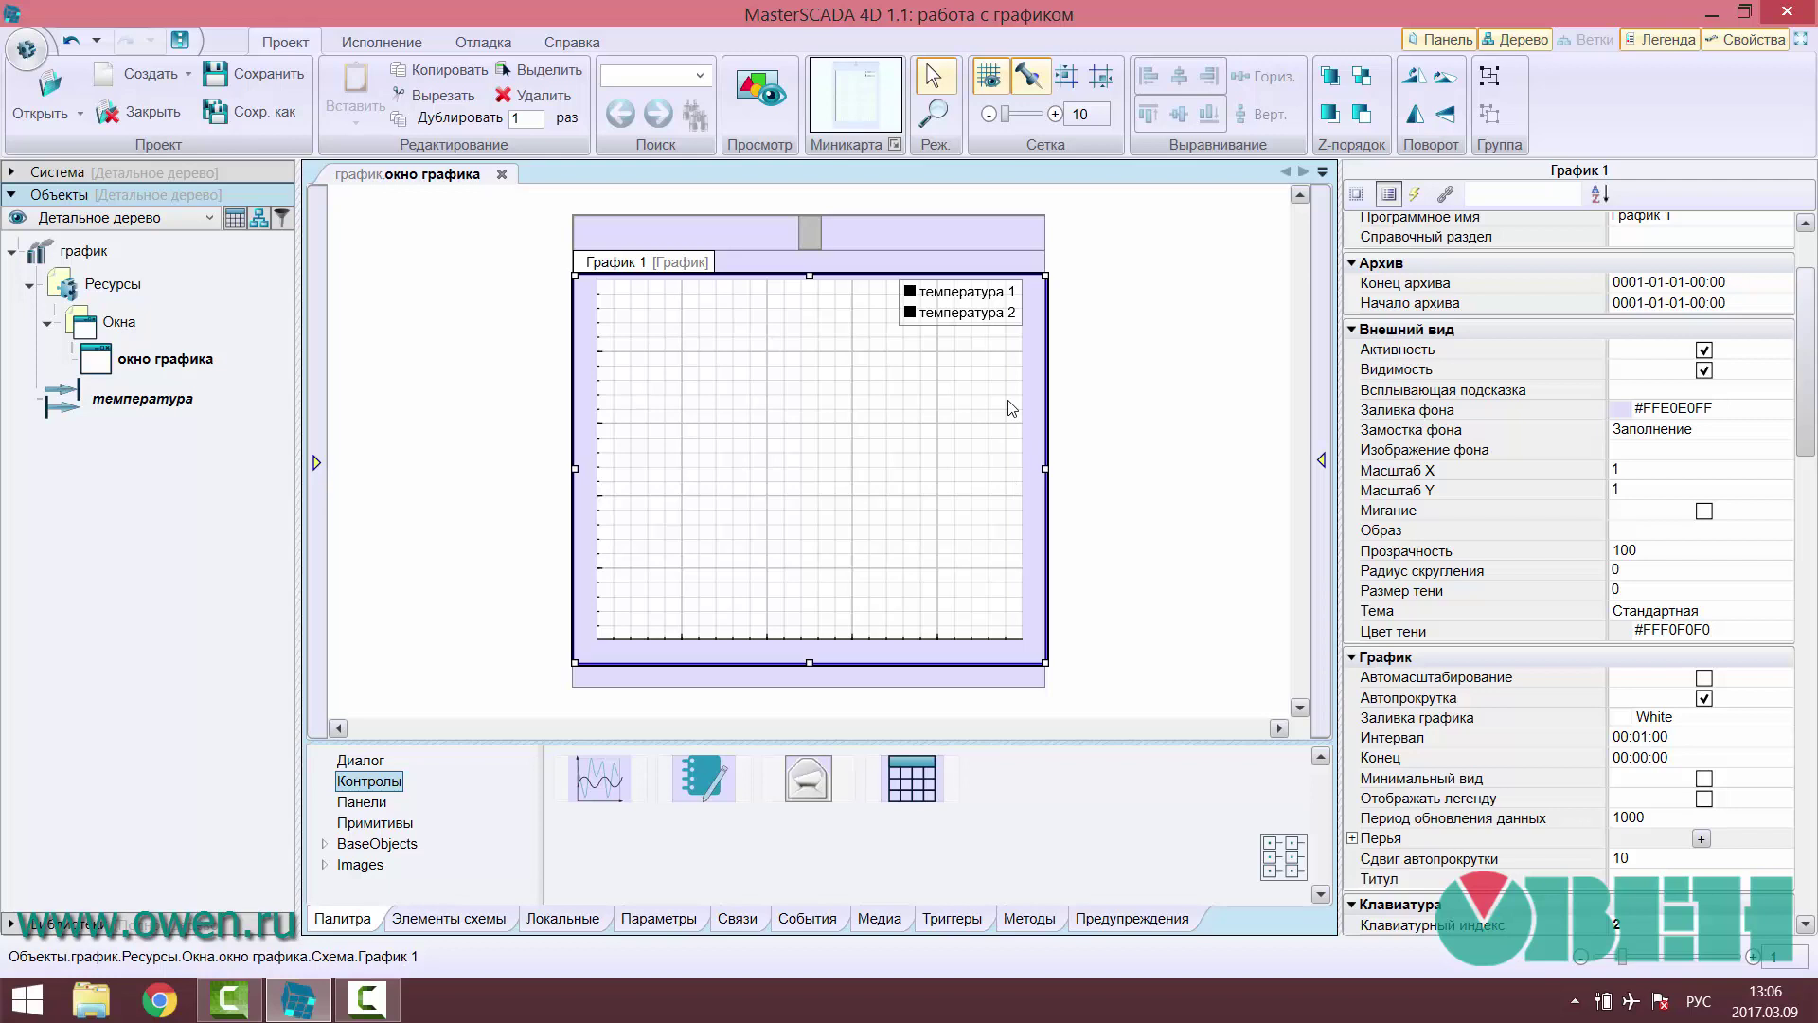
key(Escape)
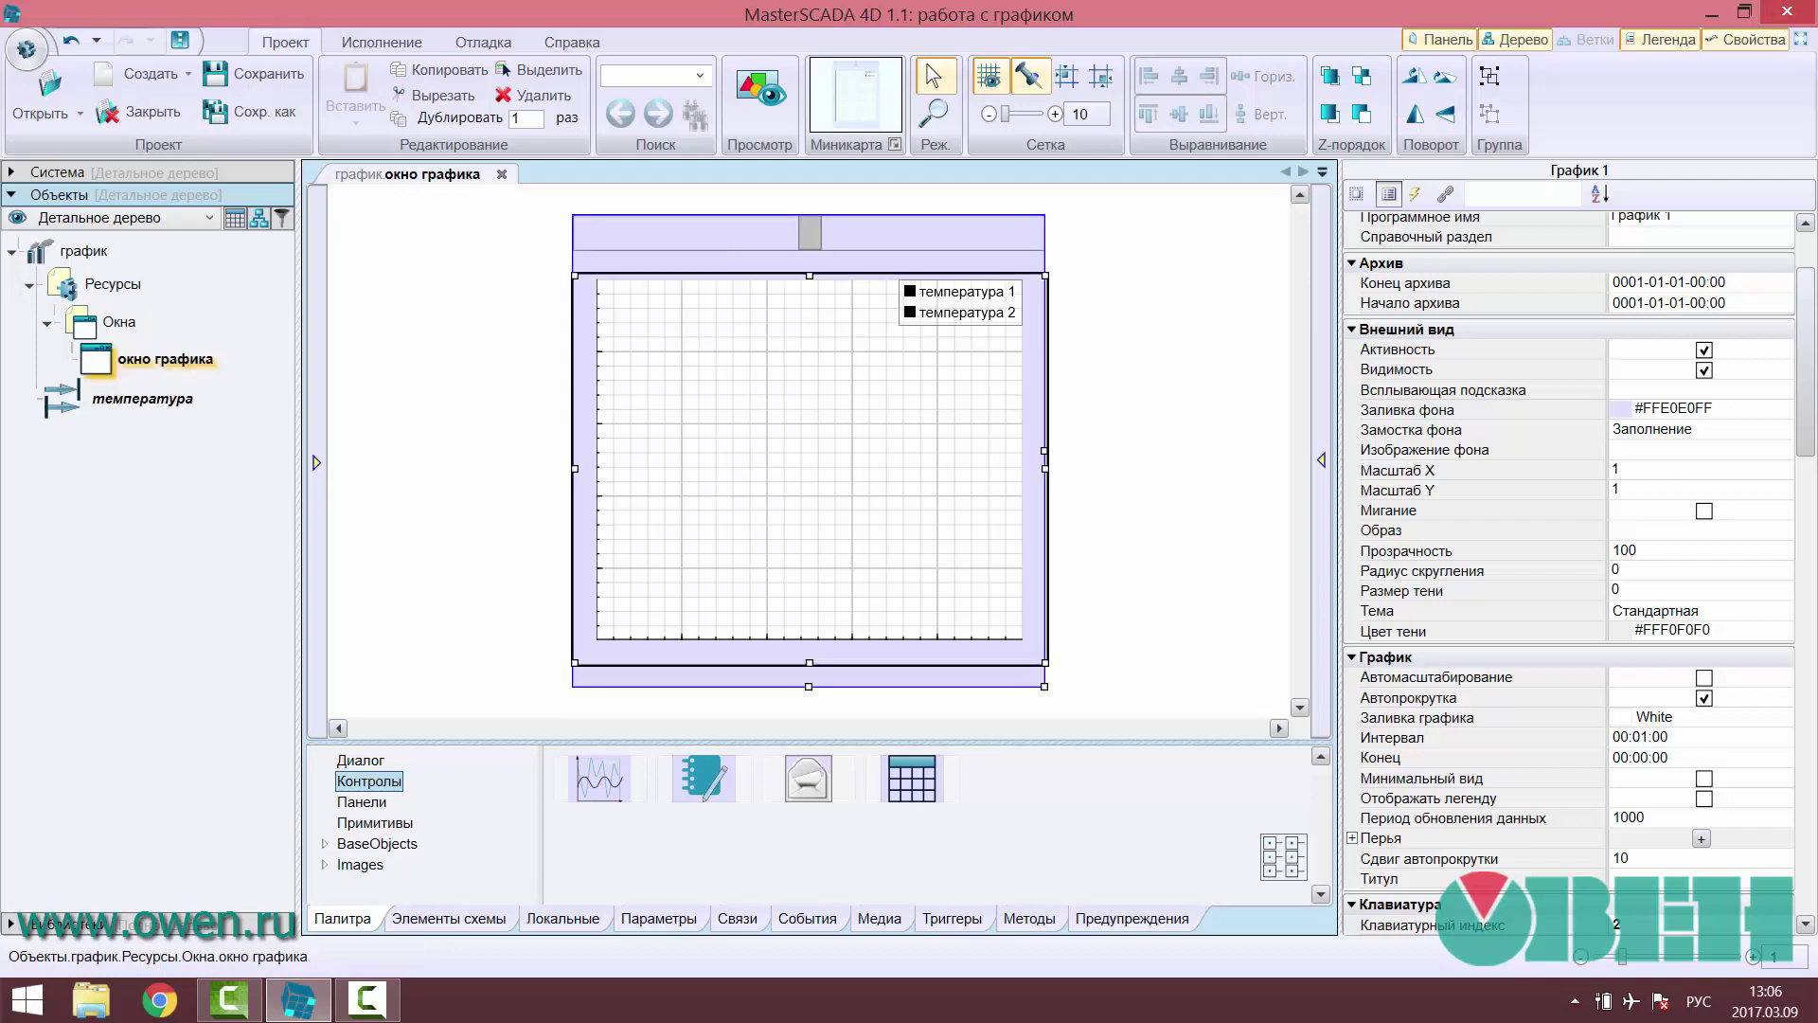
scroll(1502, 591, down, 3)
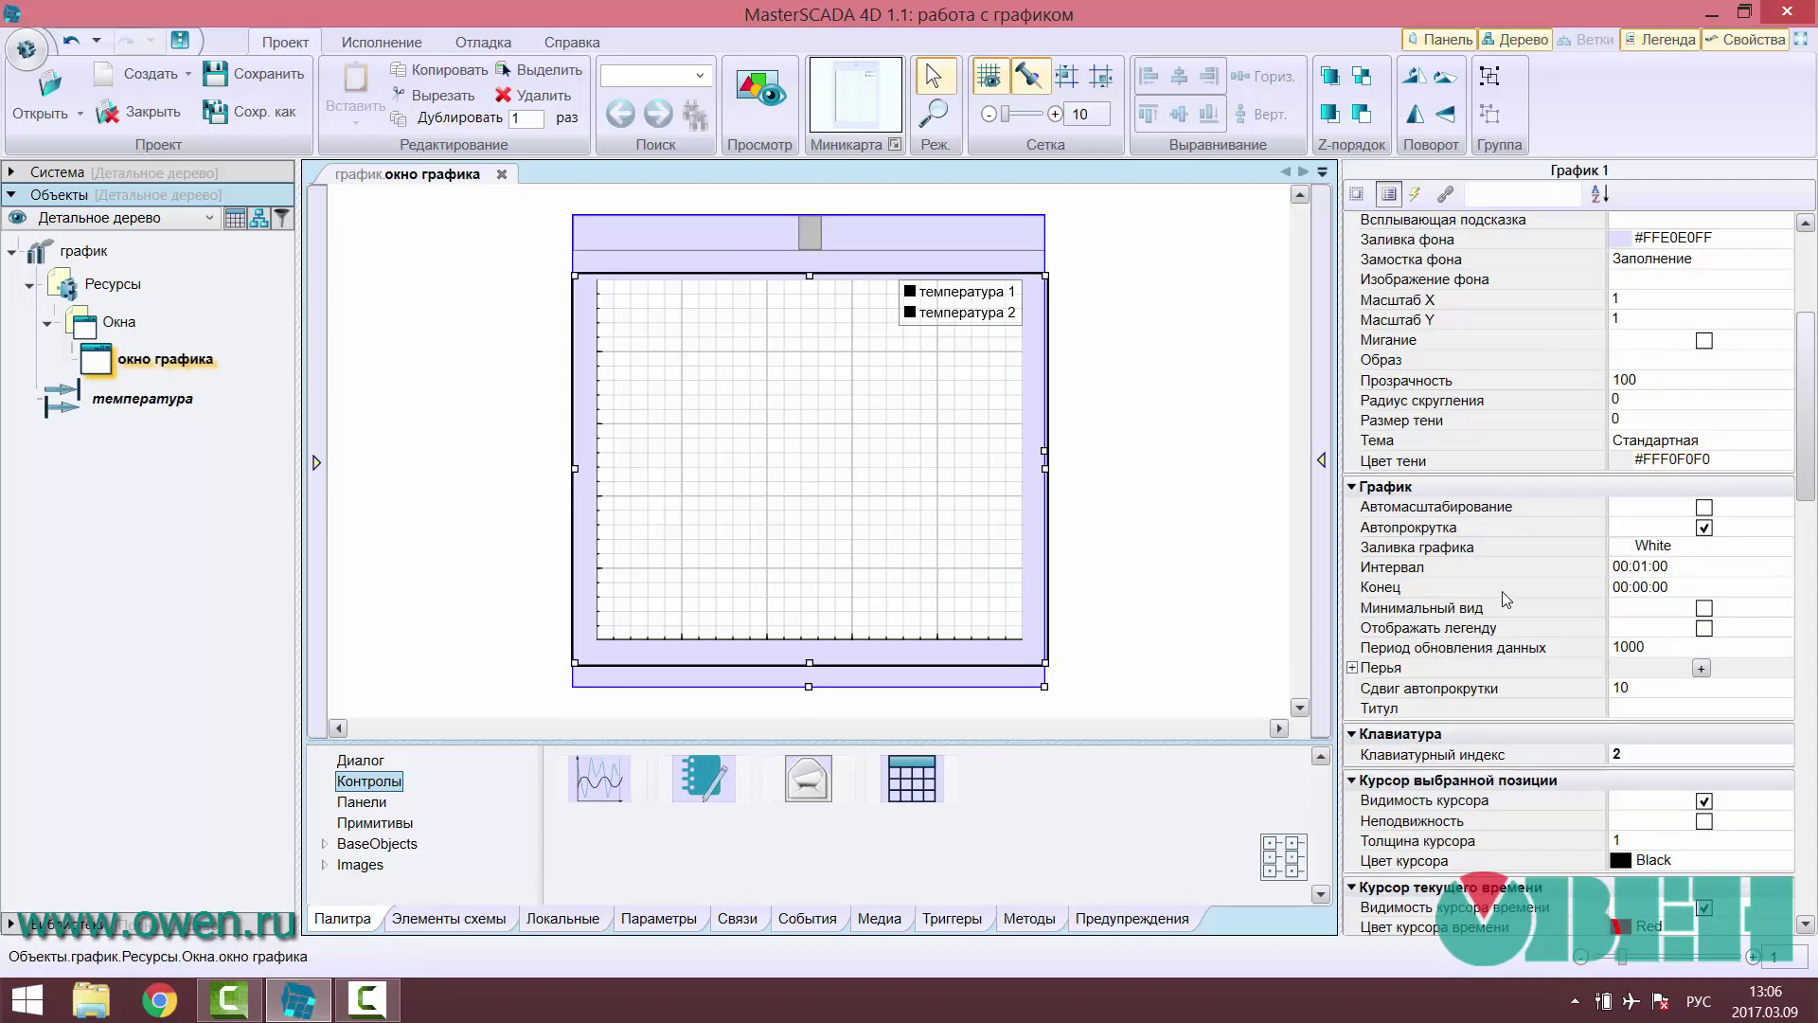
click(1352, 668)
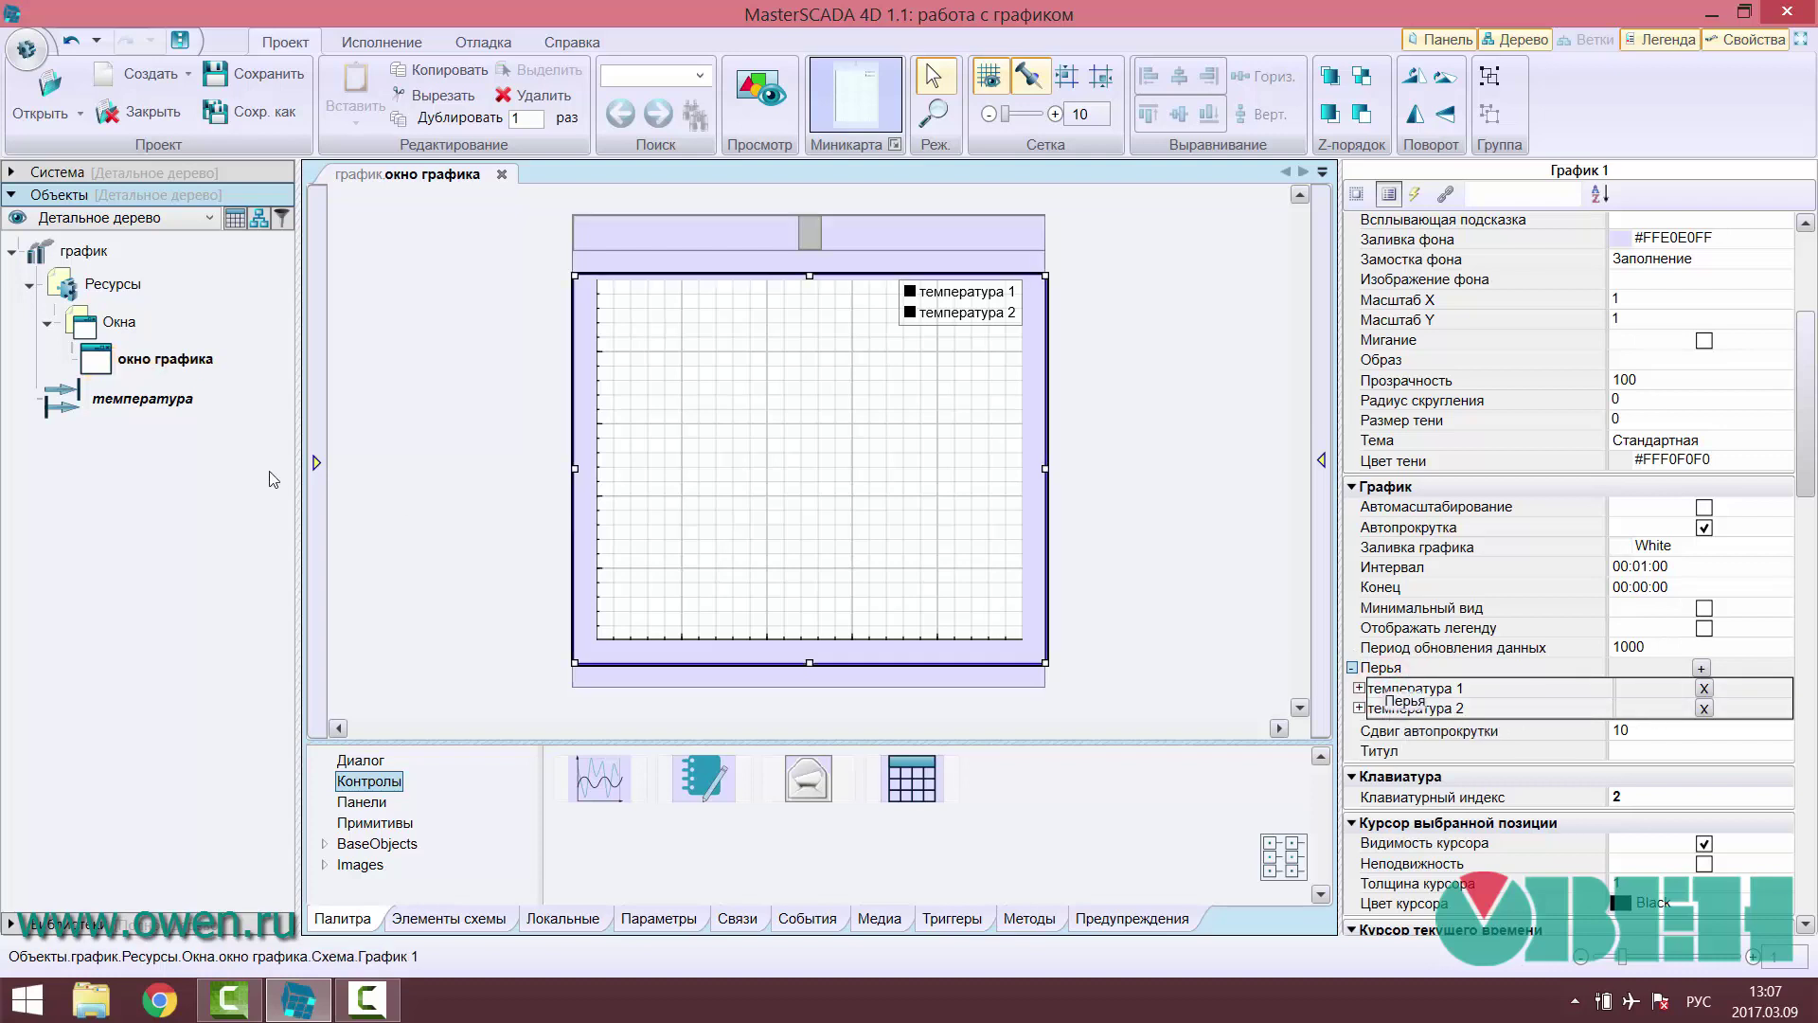
click(1703, 708)
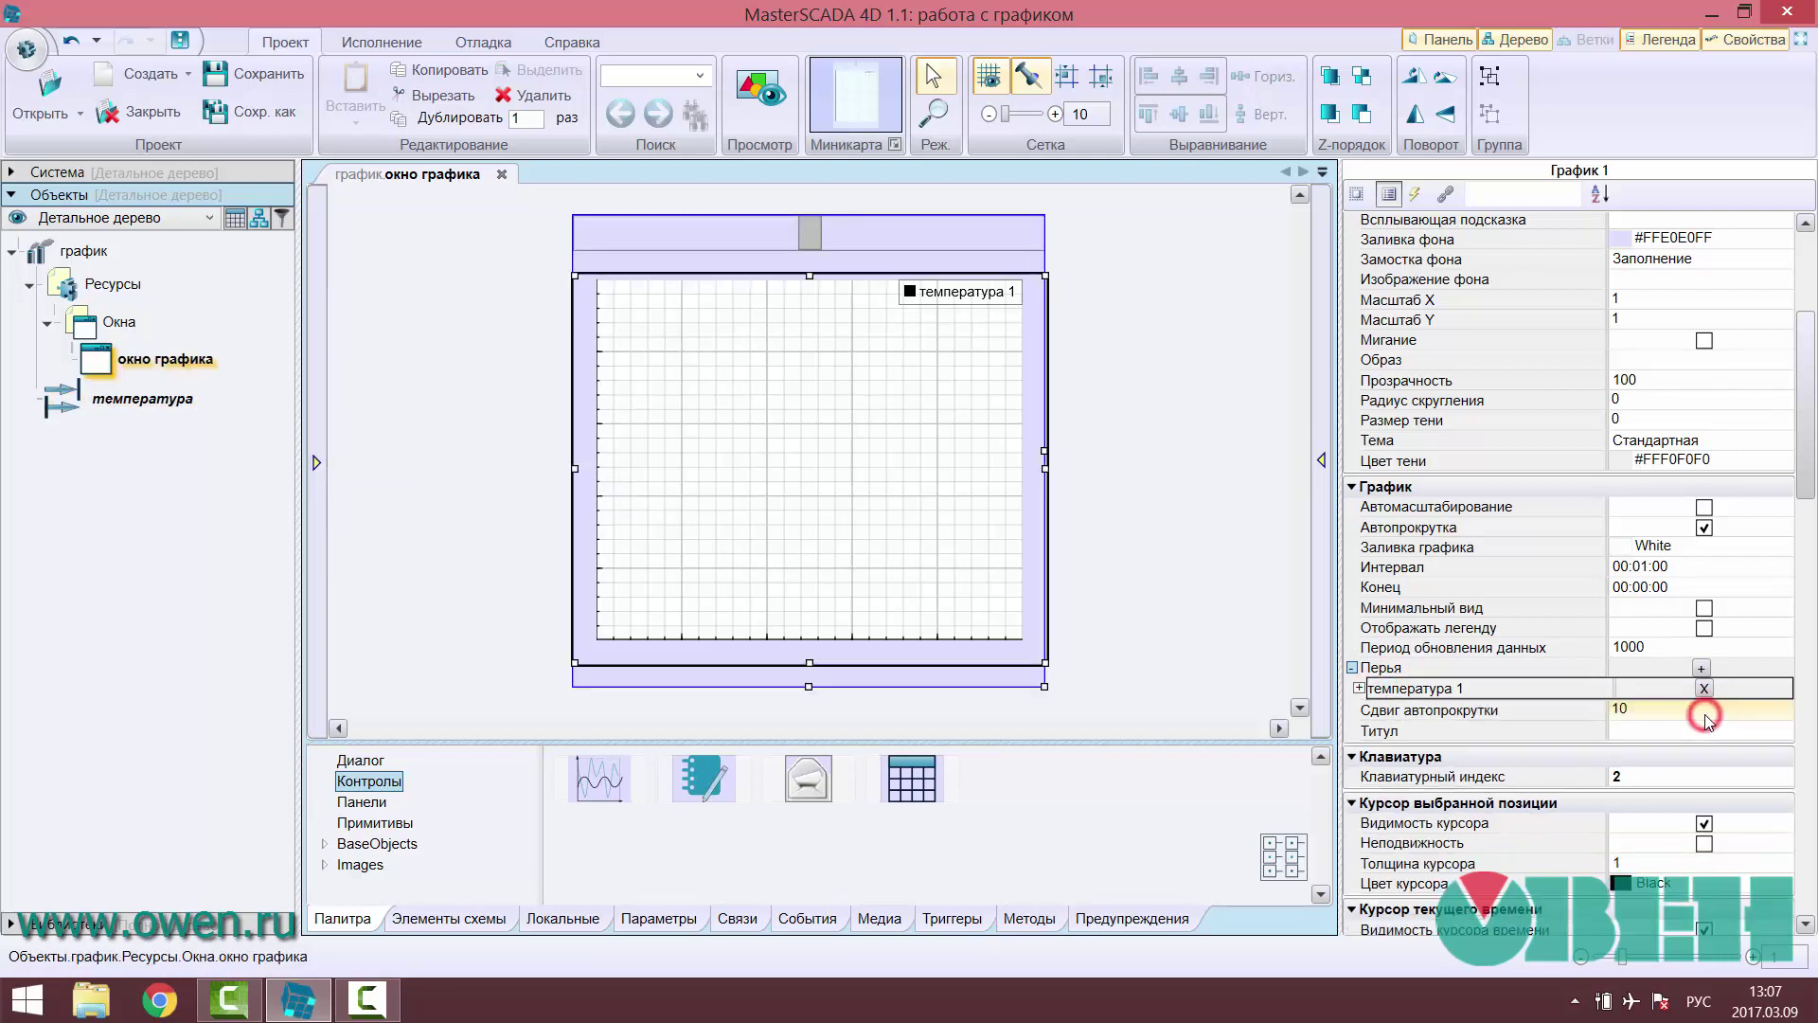
- Examine the settings of the chart's температура 1 pen, in particular the link on its Значение property
click(1352, 668)
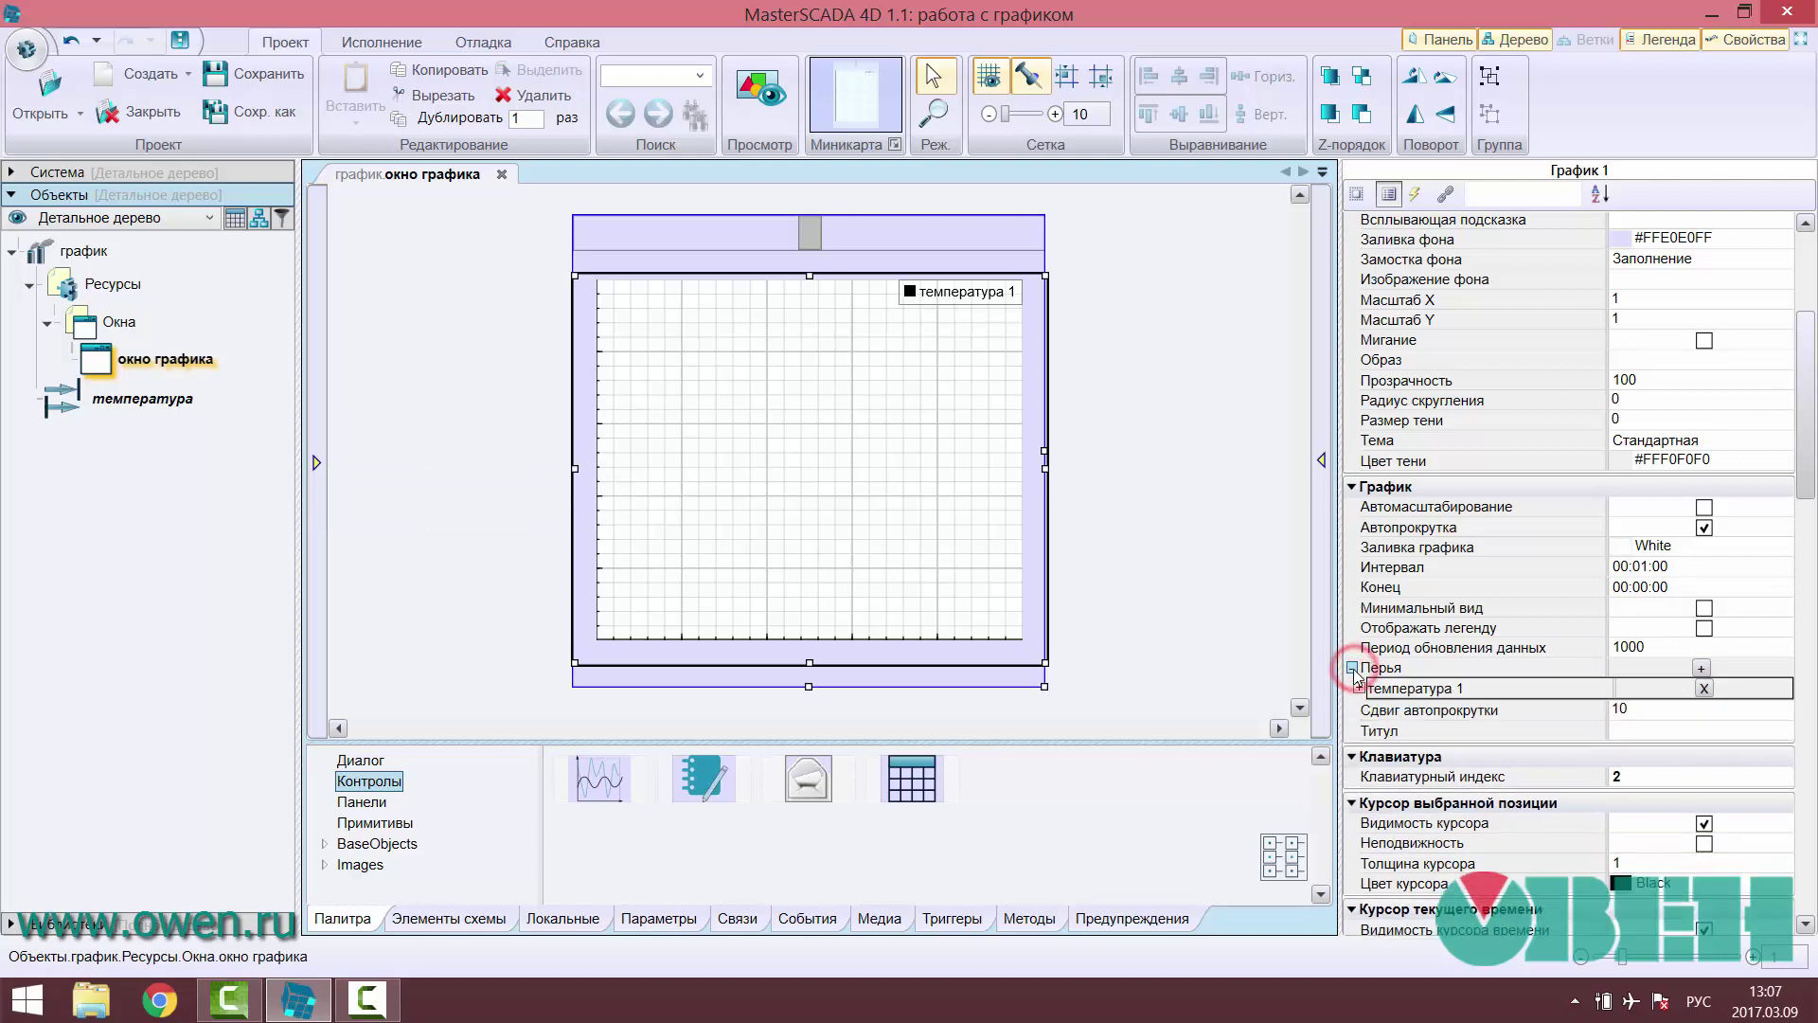
click(1359, 689)
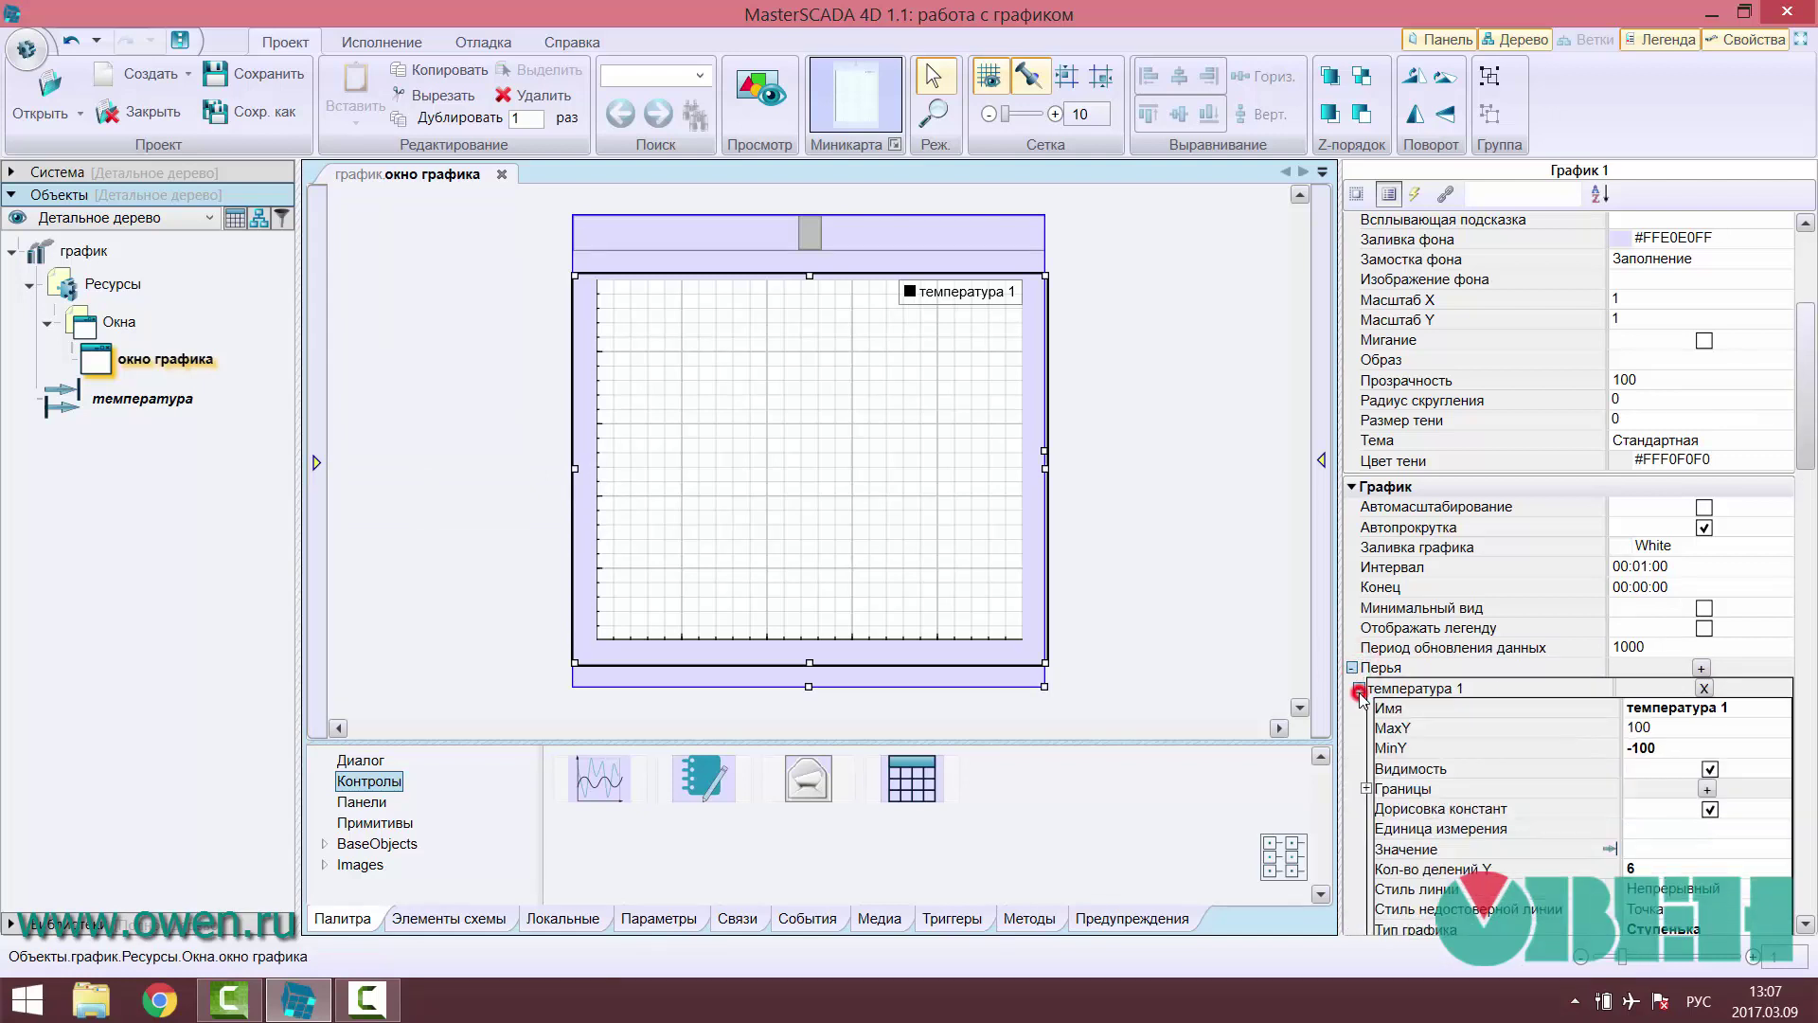
scroll(1368, 693, down, 3)
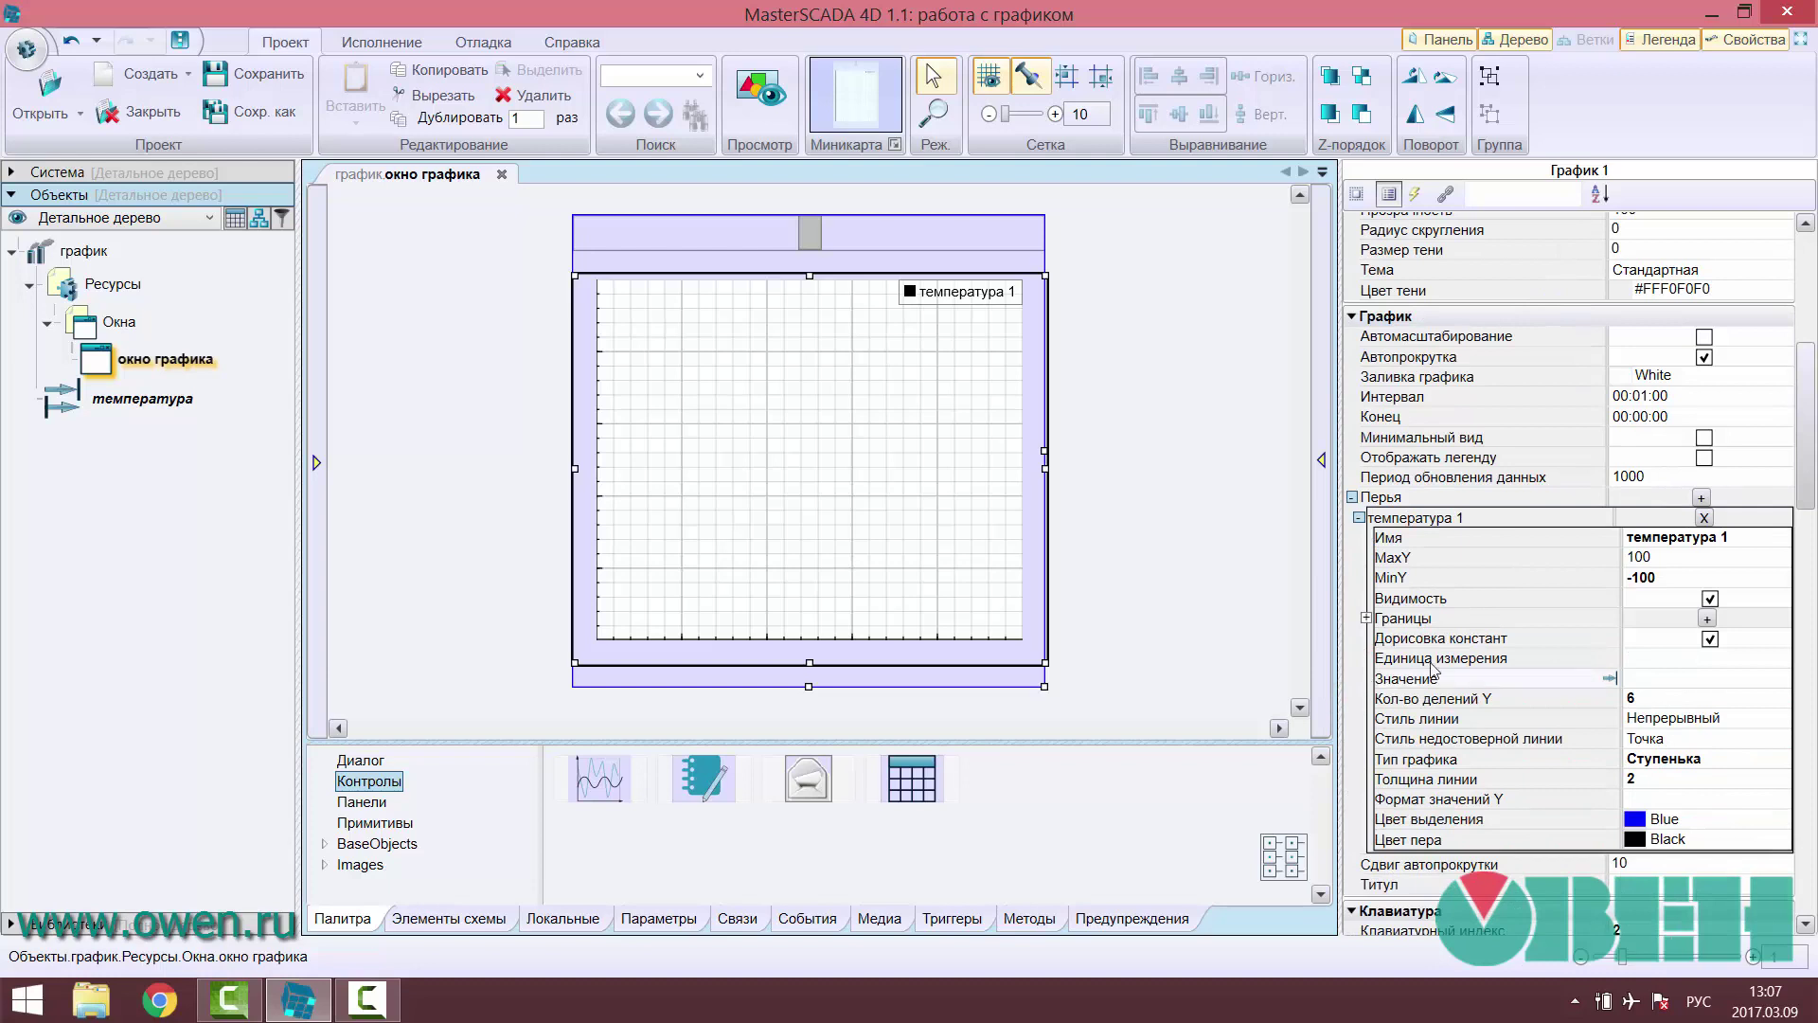
click(1545, 679)
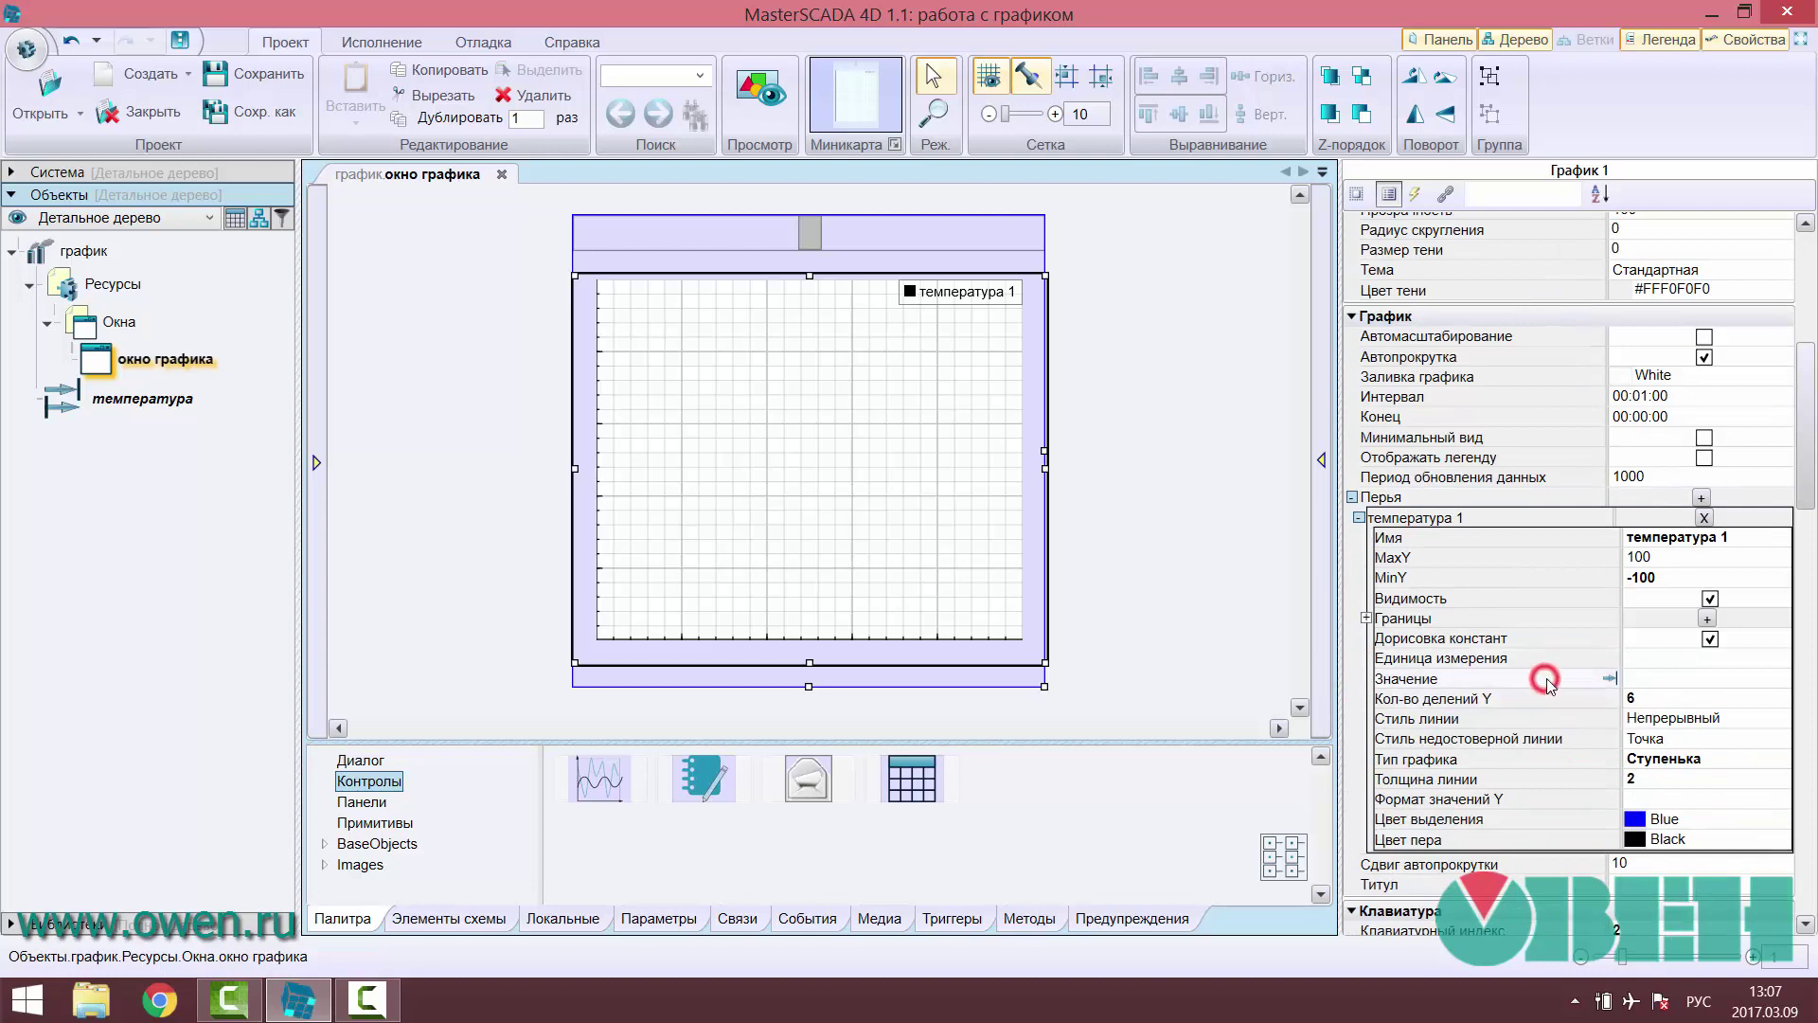
click(1607, 678)
click(1610, 680)
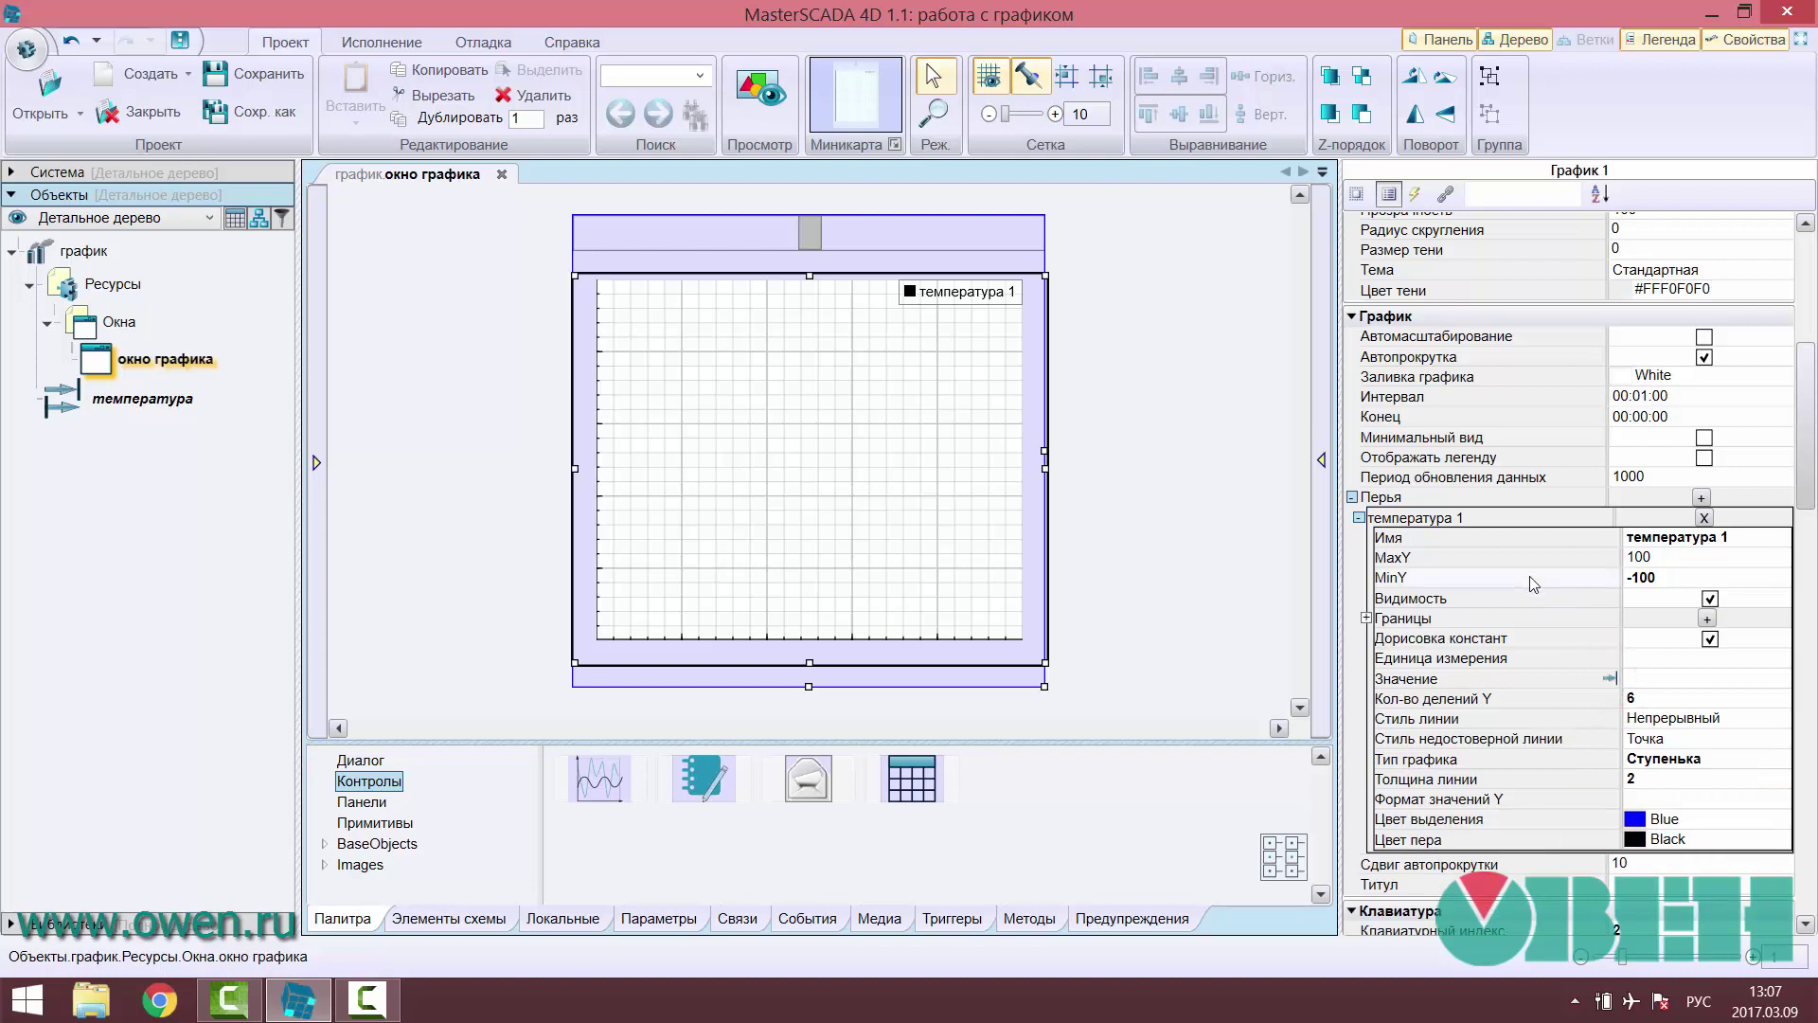
- Check the pen's MinY and MaxY limits against the slider's range, and its number of Y divisions
click(680, 615)
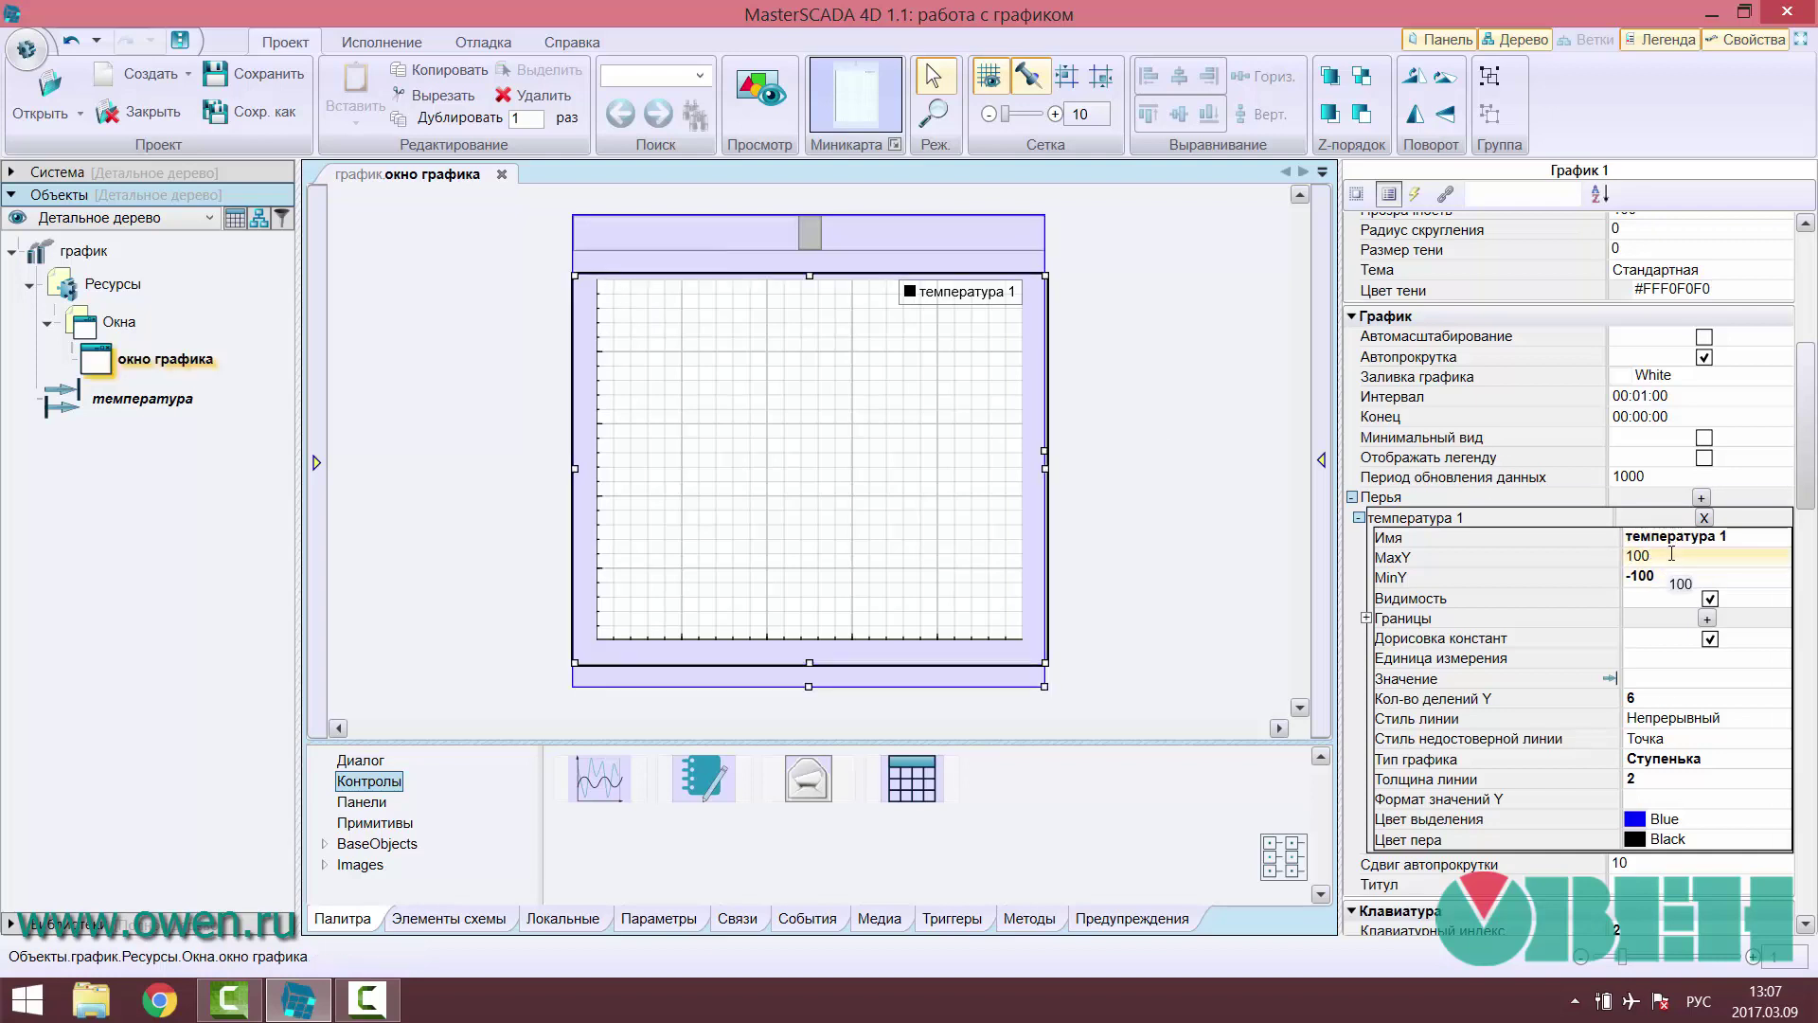
click(625, 233)
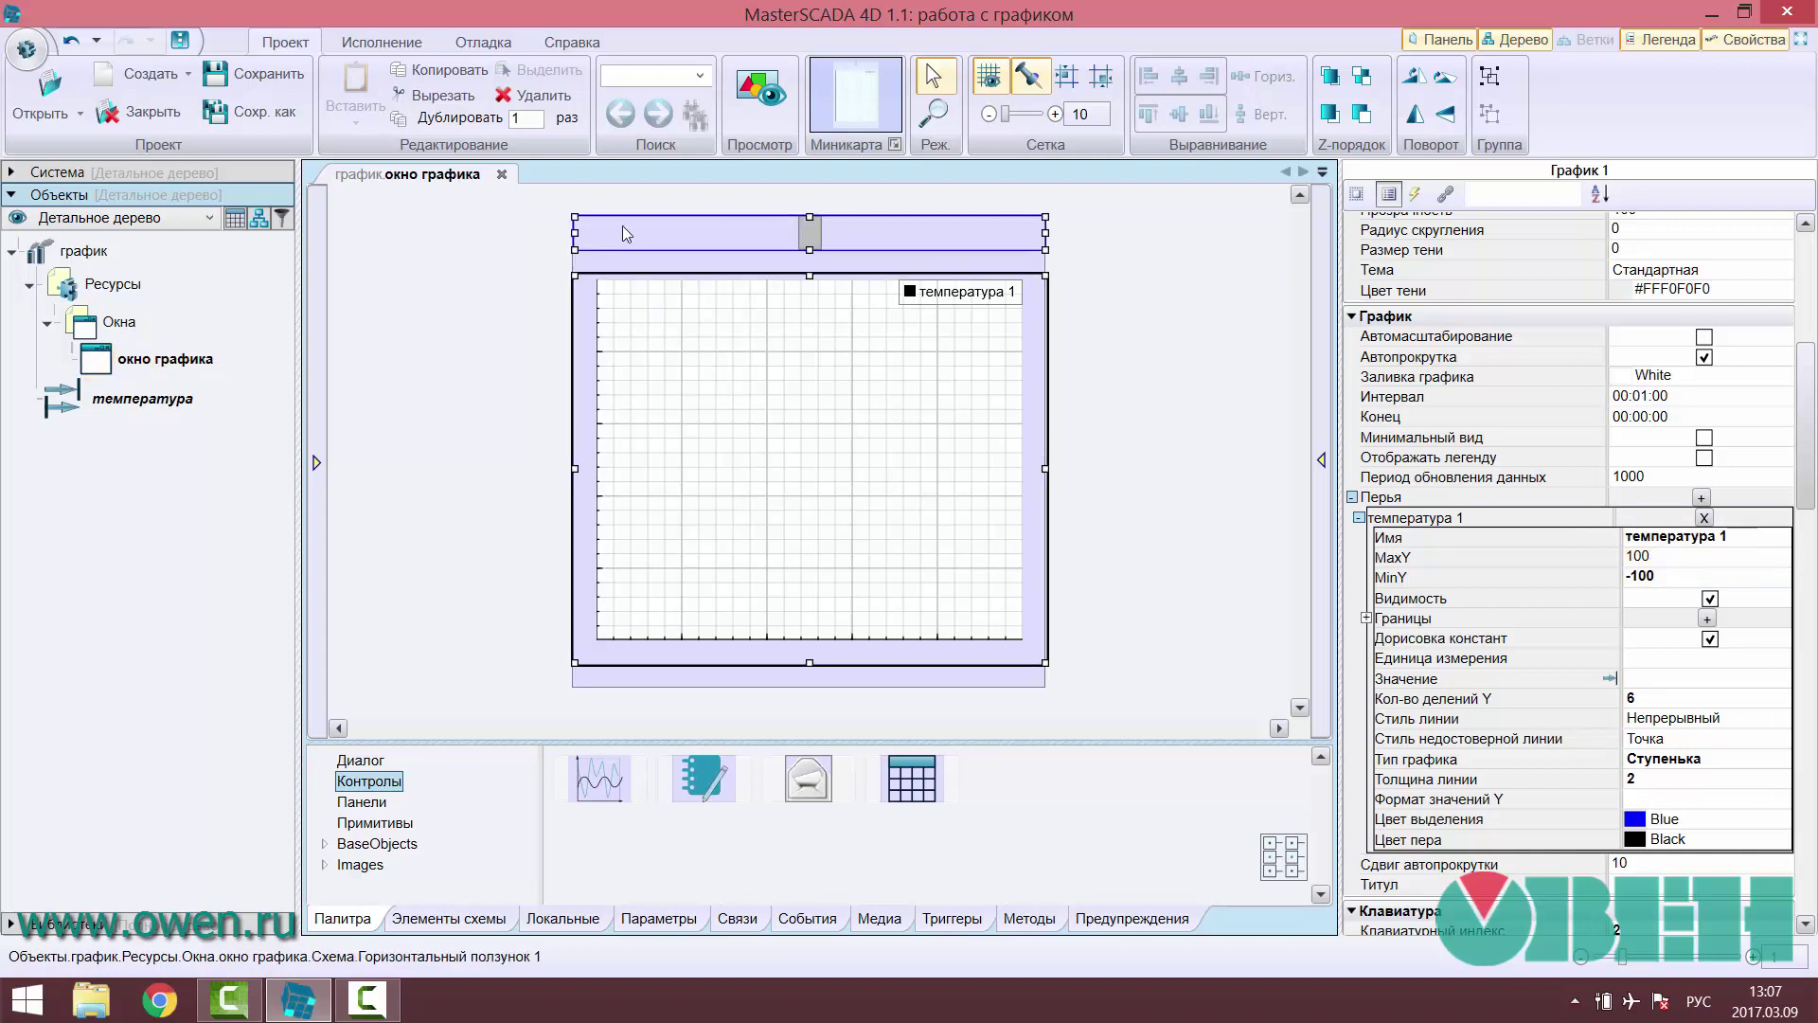
click(1120, 242)
click(981, 242)
click(1060, 257)
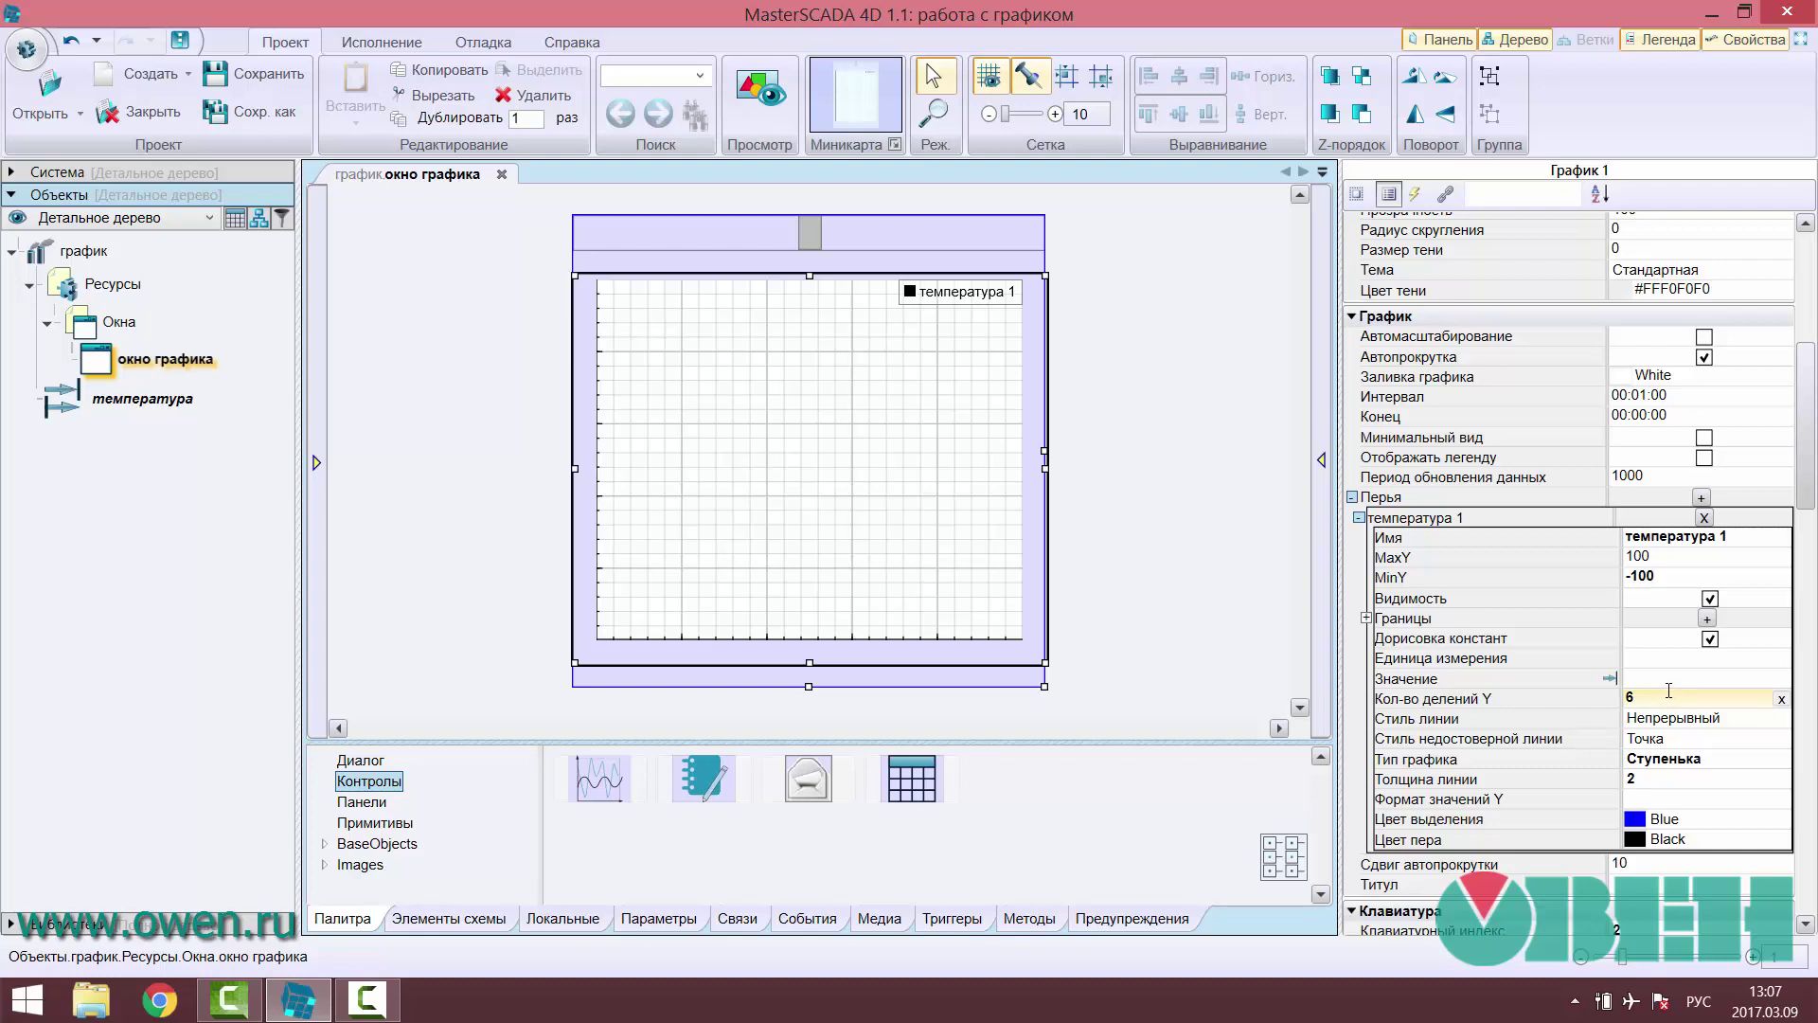
click(1657, 578)
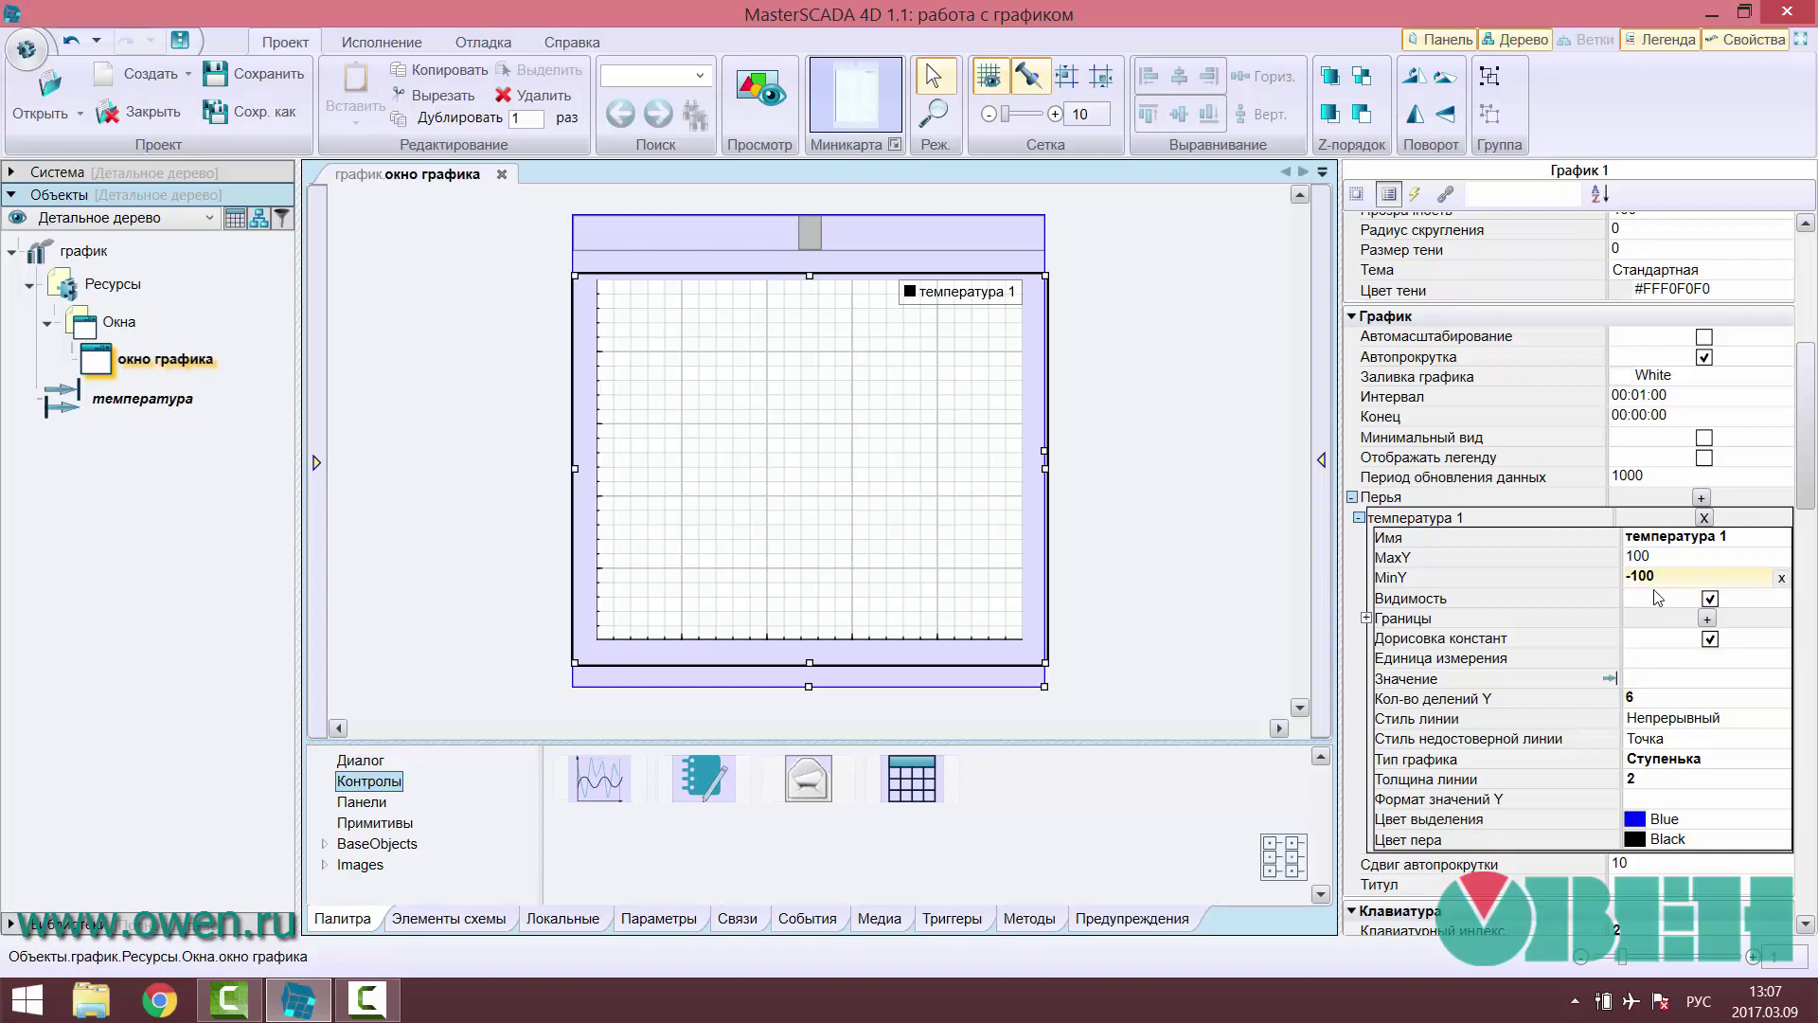
click(1670, 696)
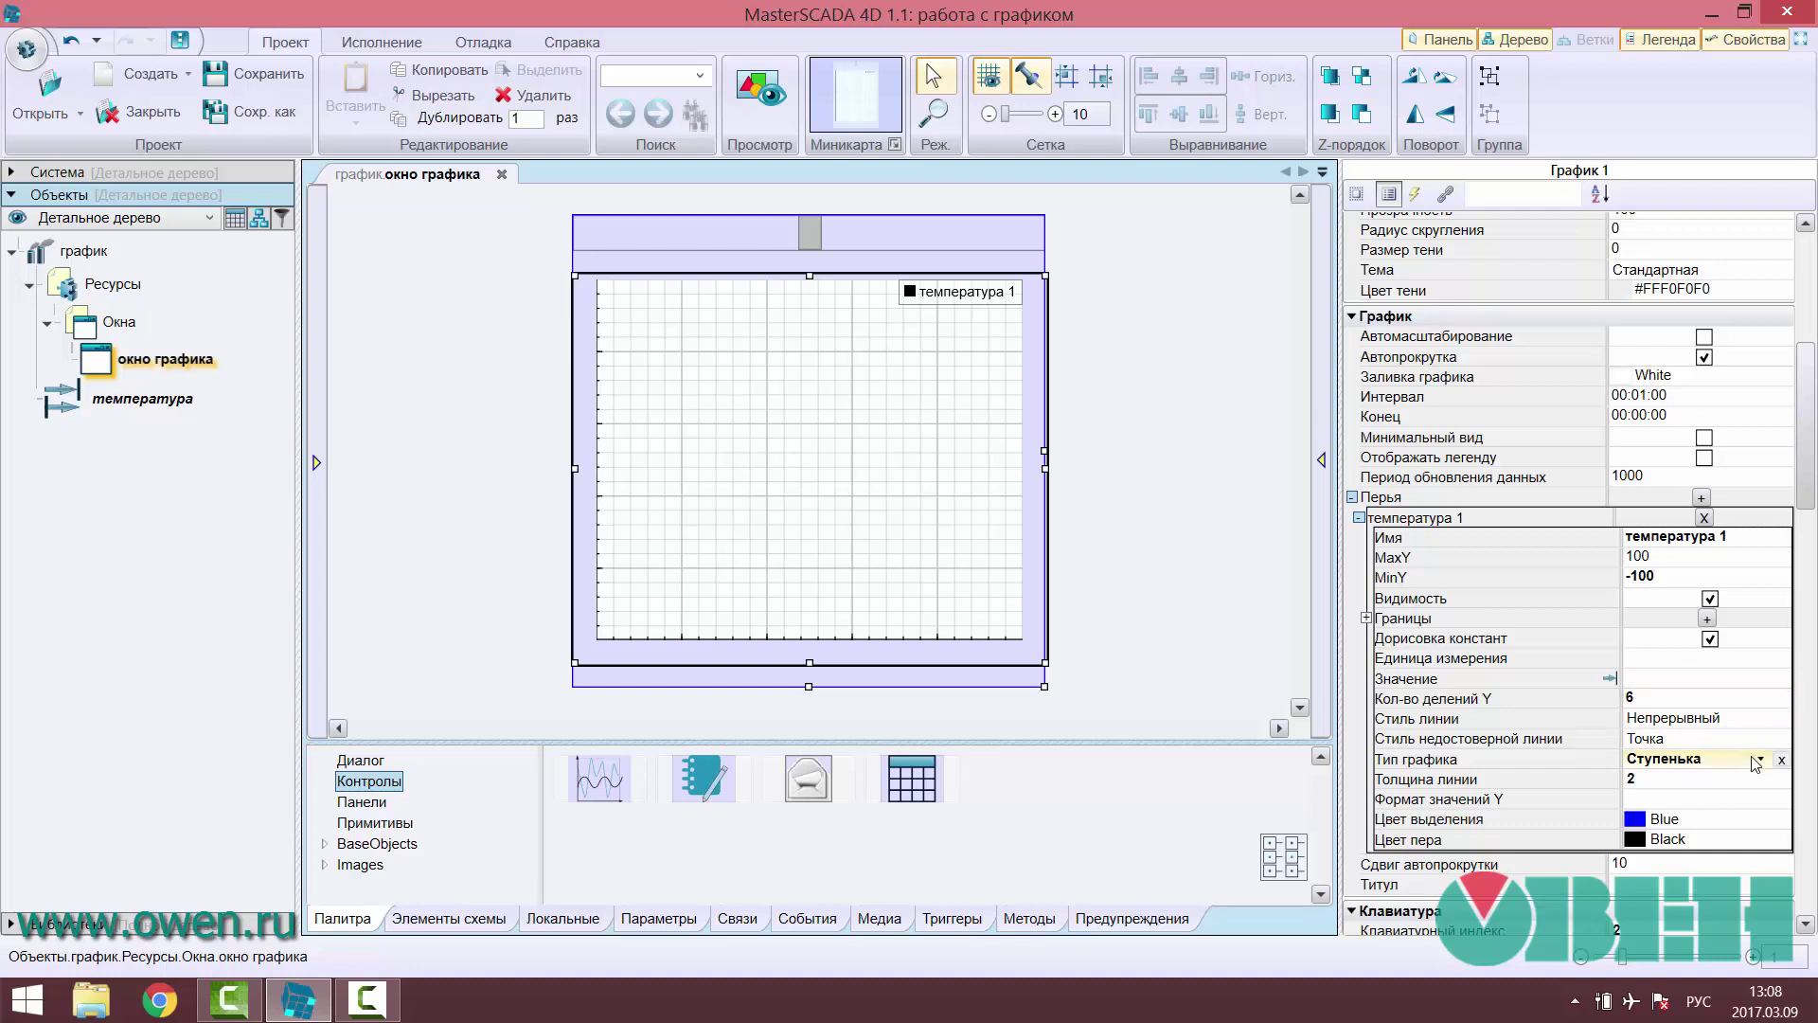
- Review the options available for the pen's graph type (Тип графика), keeping Ступенька selected
click(1758, 760)
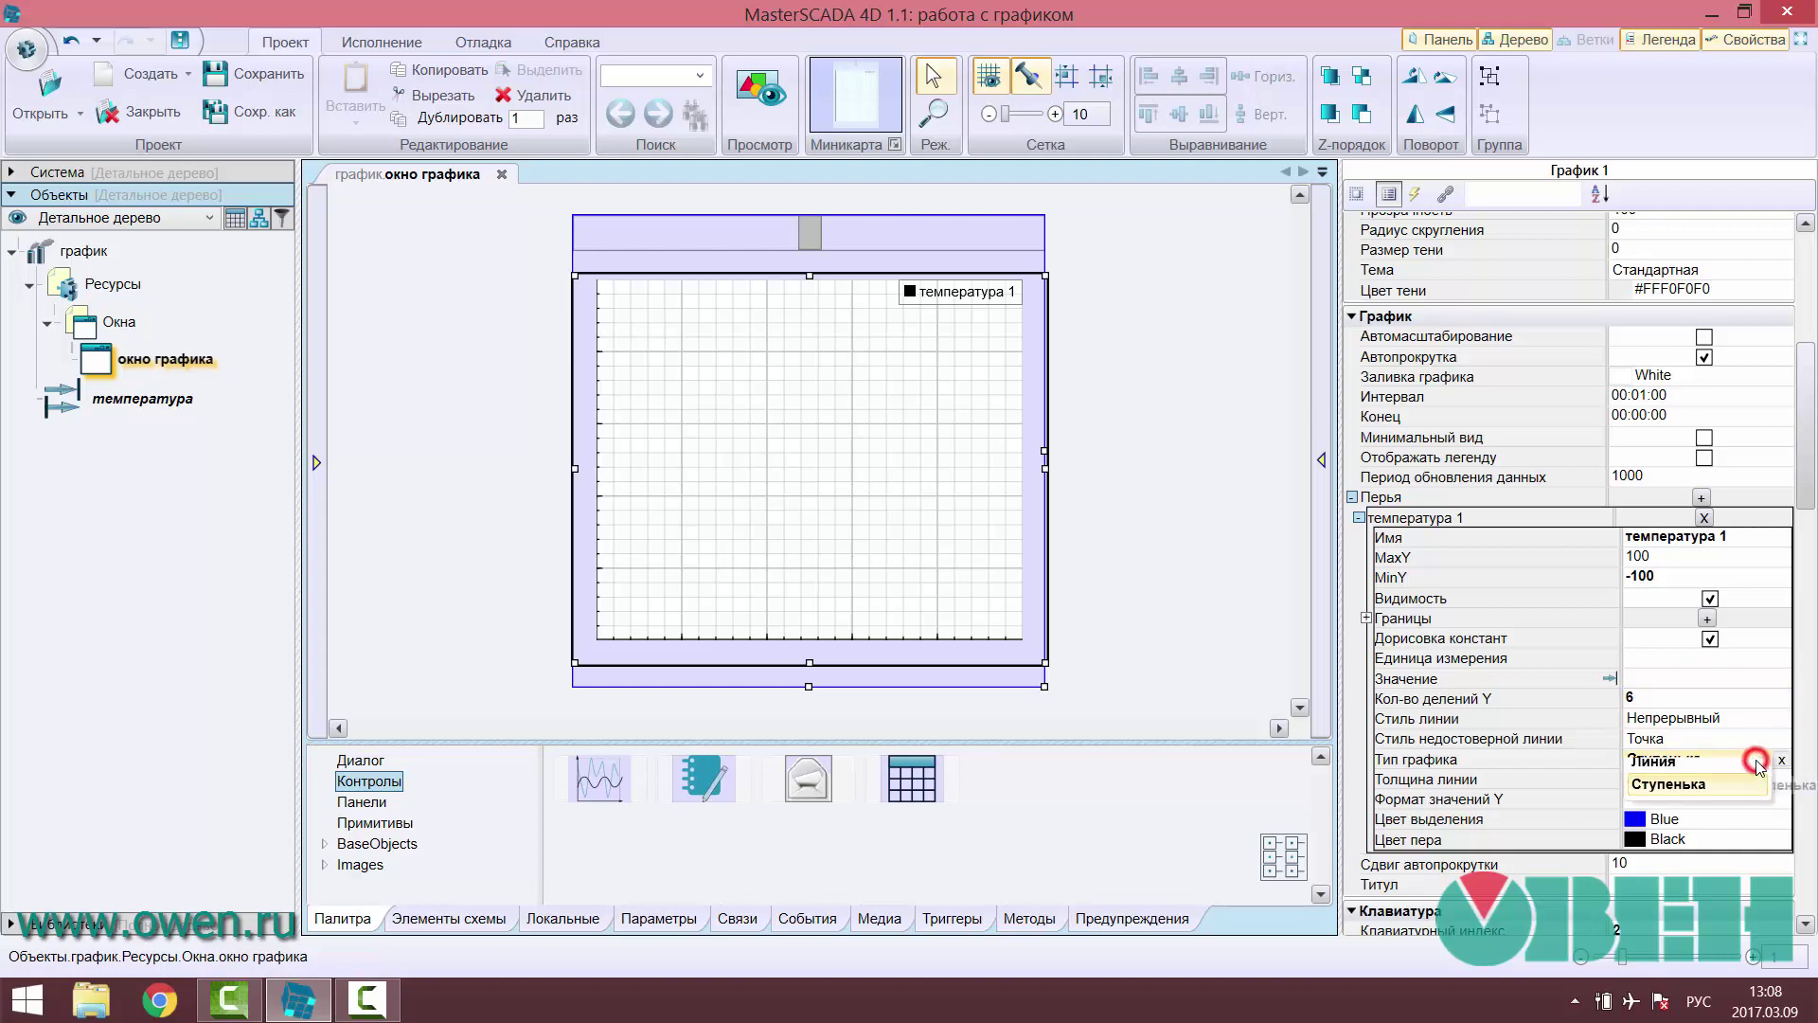
click(1758, 759)
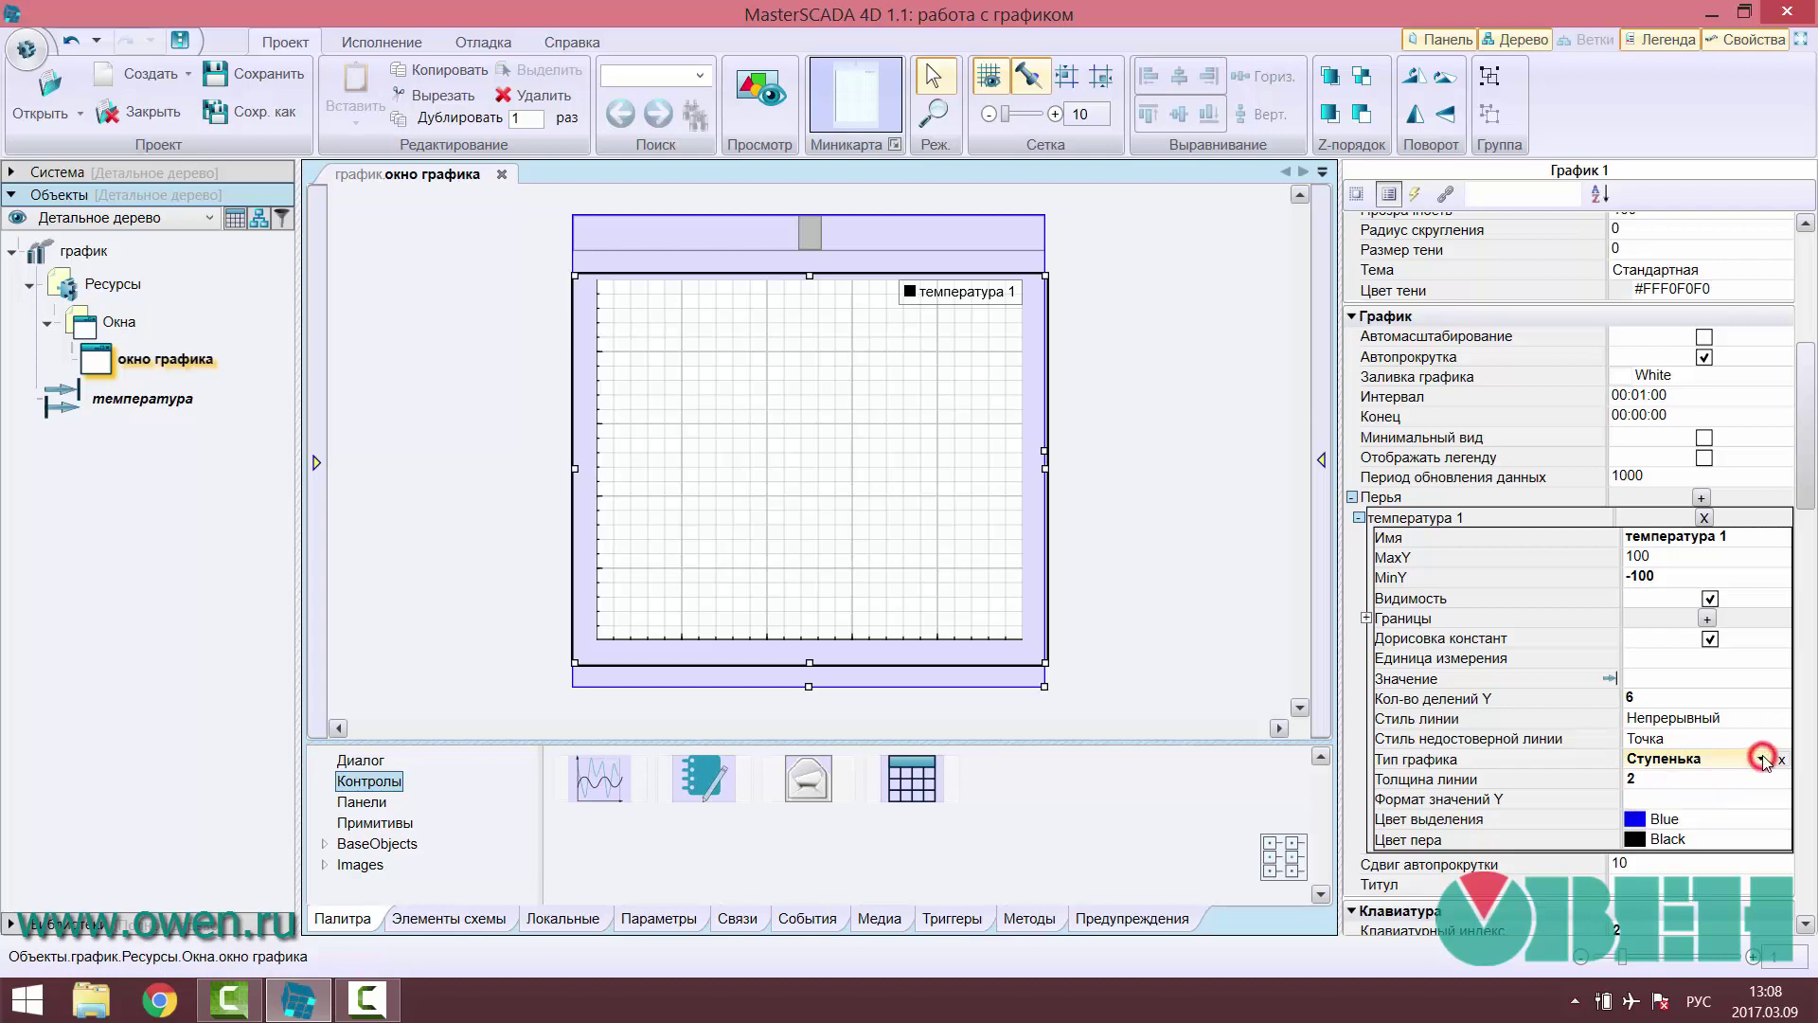
click(592, 568)
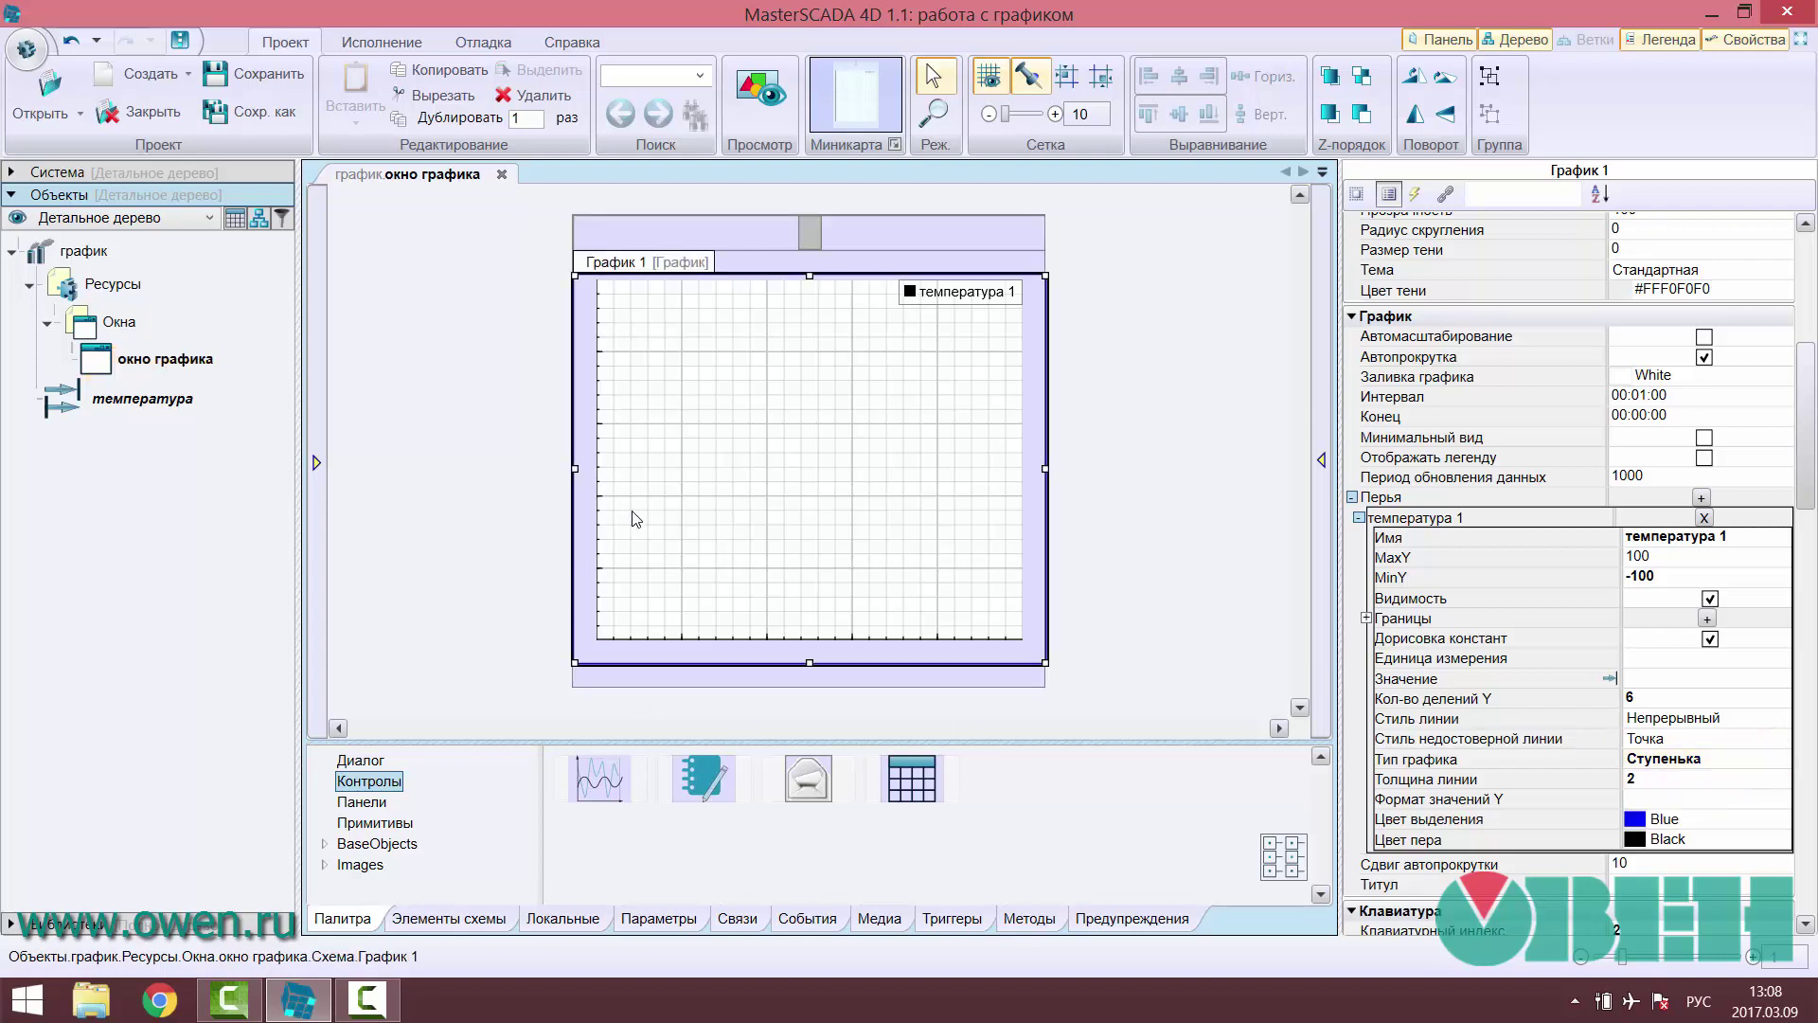
click(678, 500)
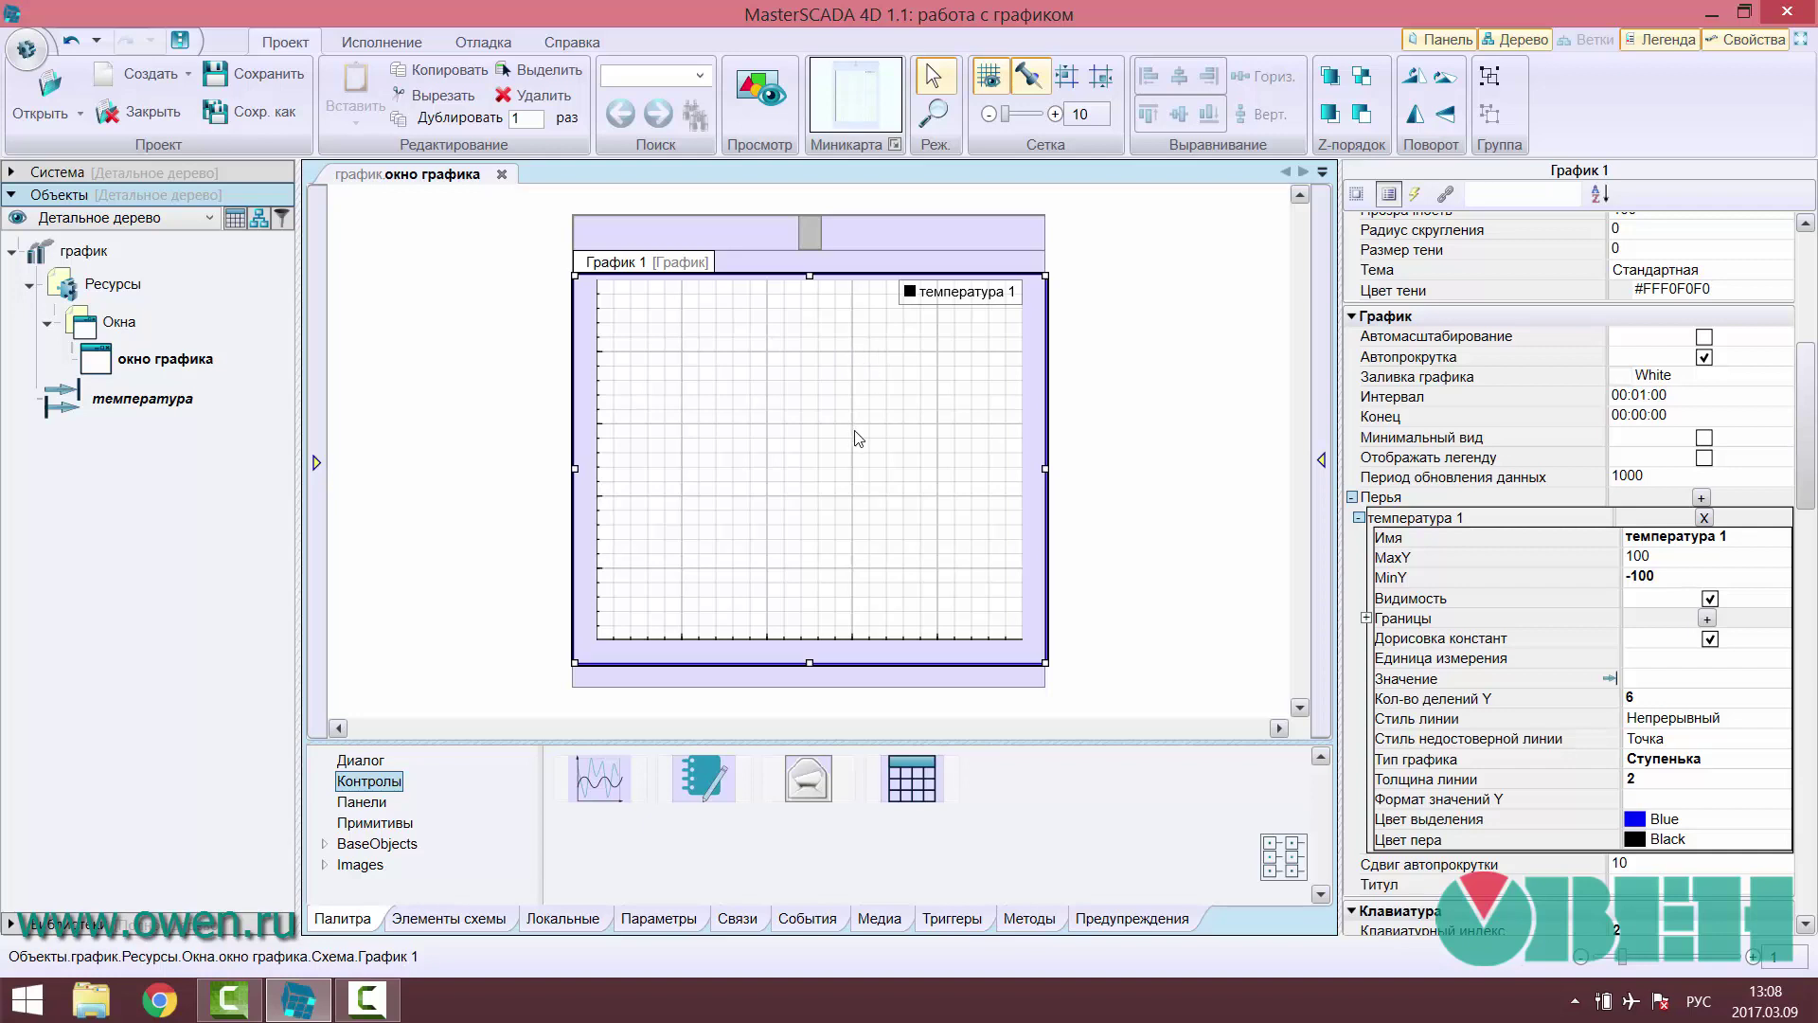
- Examine the limits (Границы) Hi, HiHi, Lo and LoLo of the температура 1 pen, and collapse the pen list
click(1186, 561)
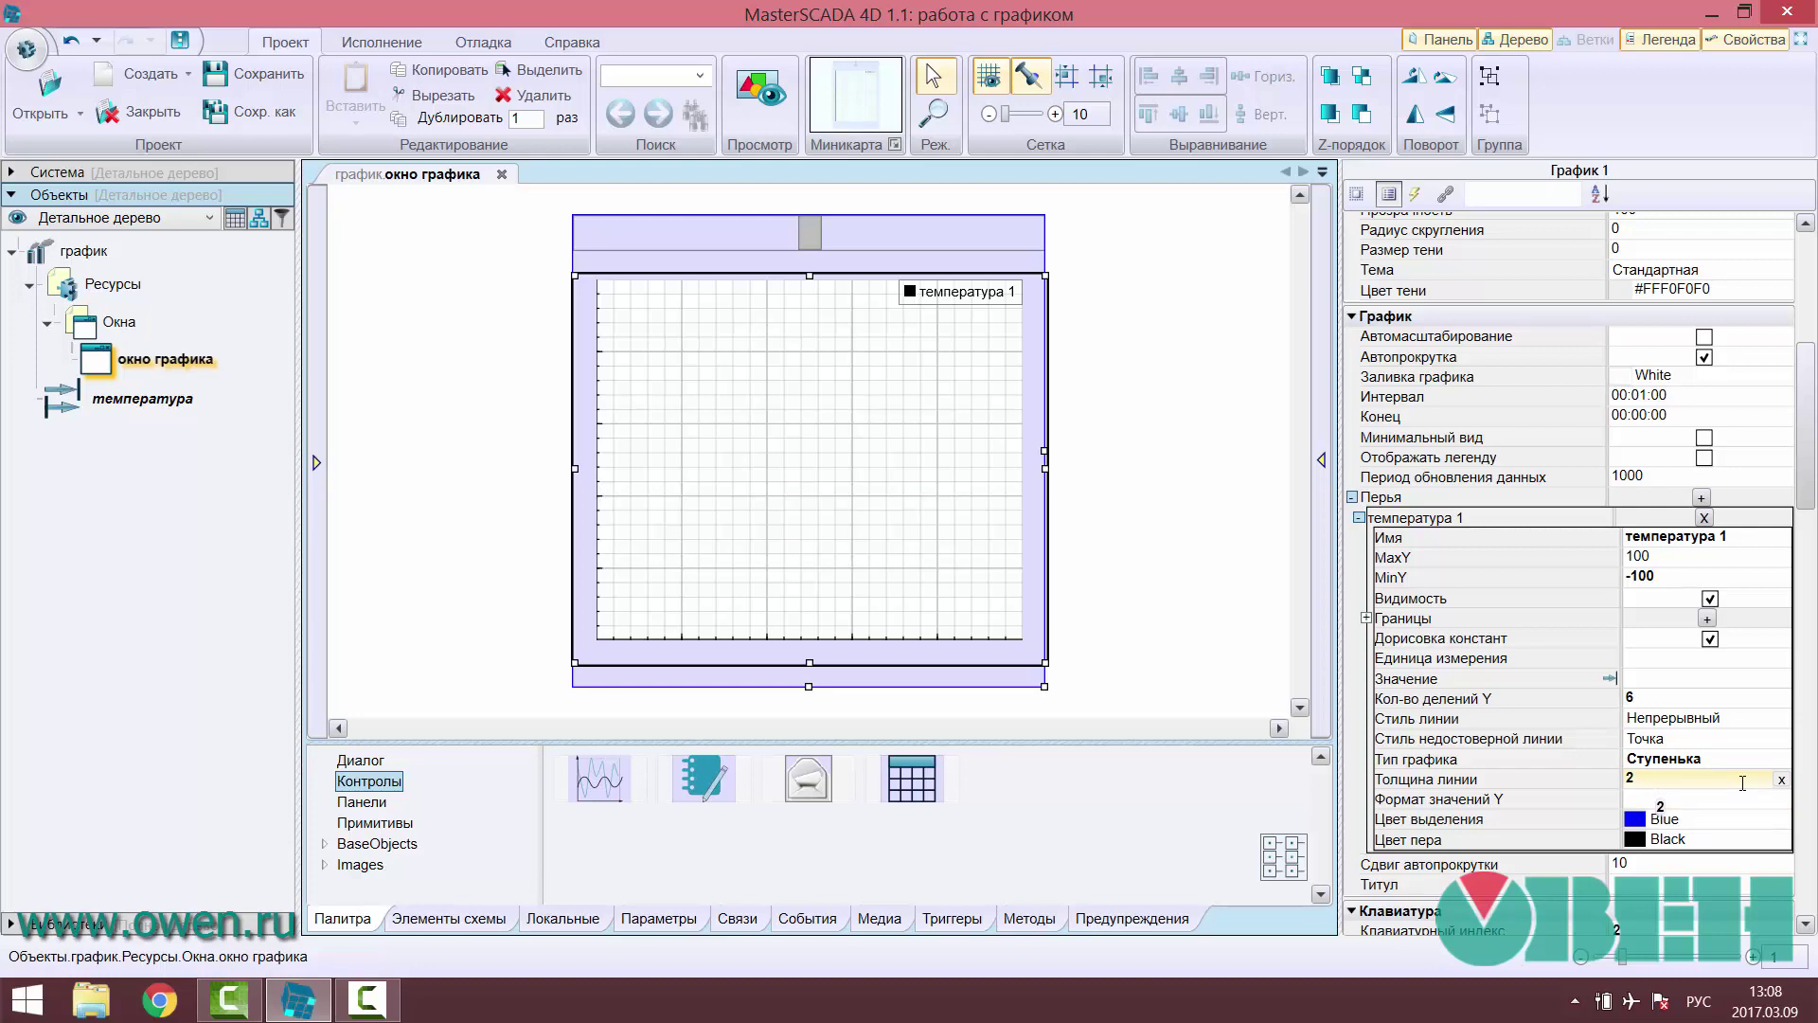
click(1352, 498)
click(1351, 498)
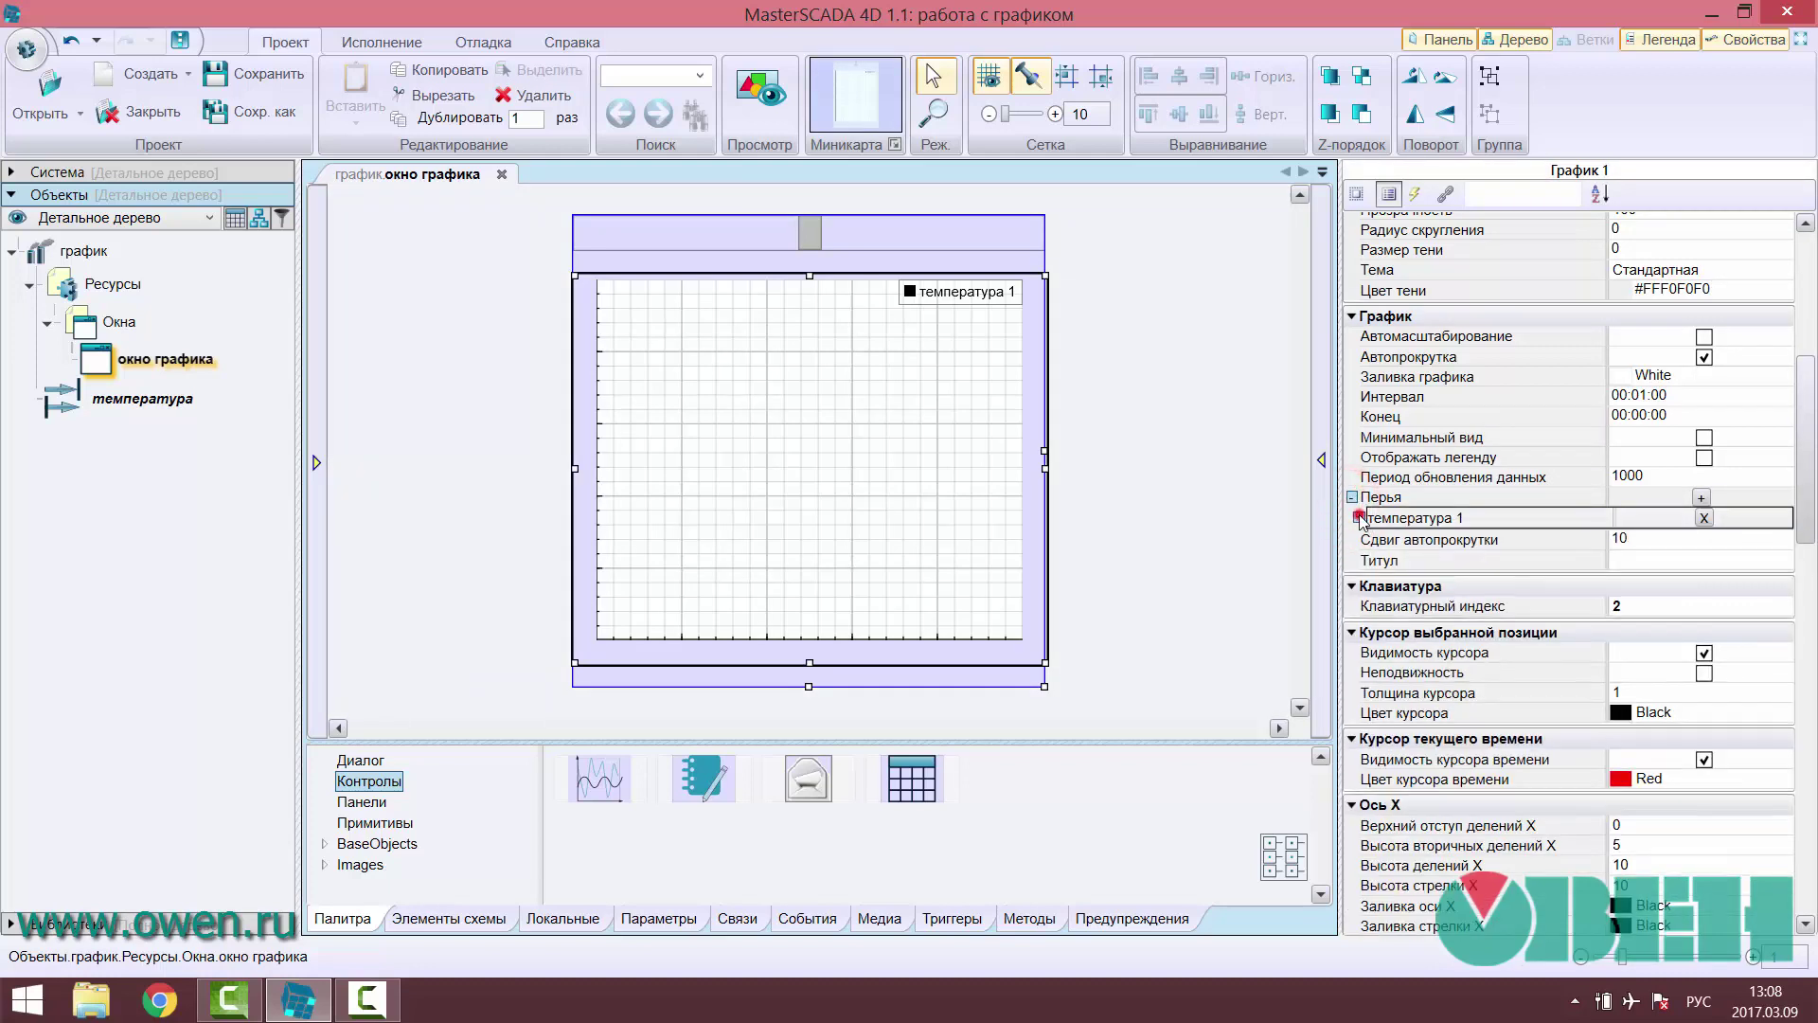
click(1358, 517)
click(1365, 618)
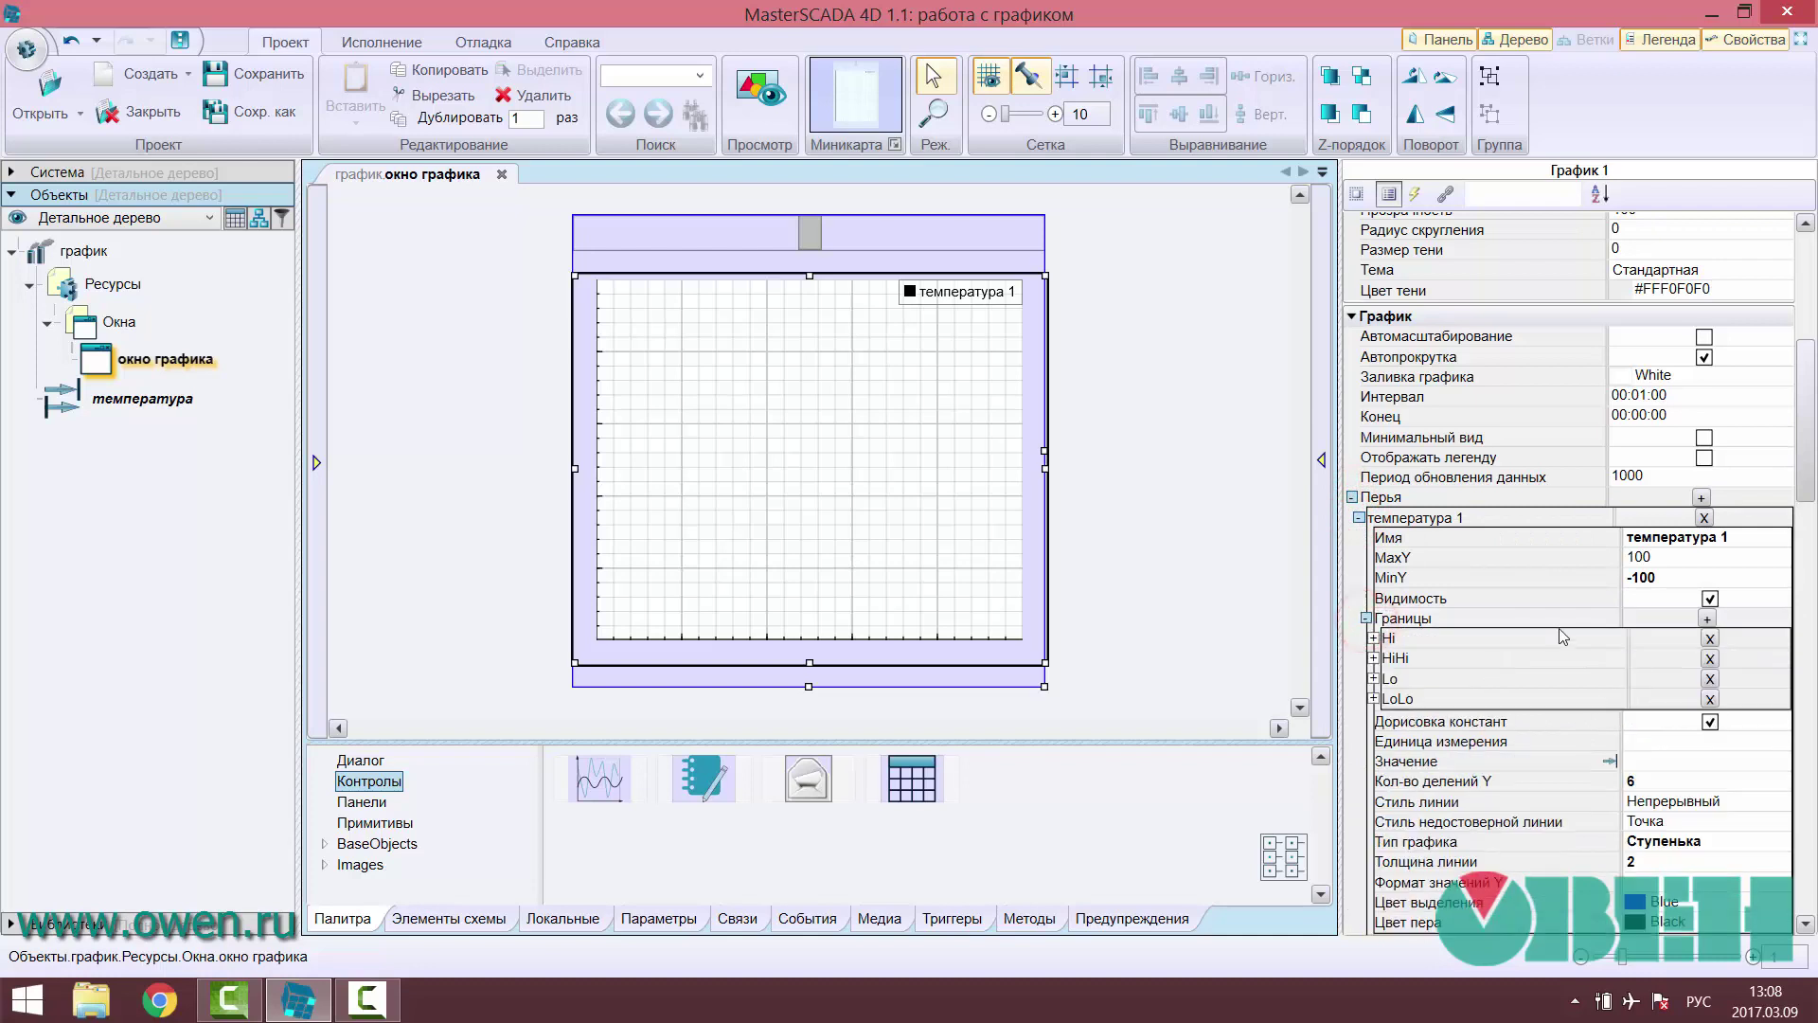
click(1366, 617)
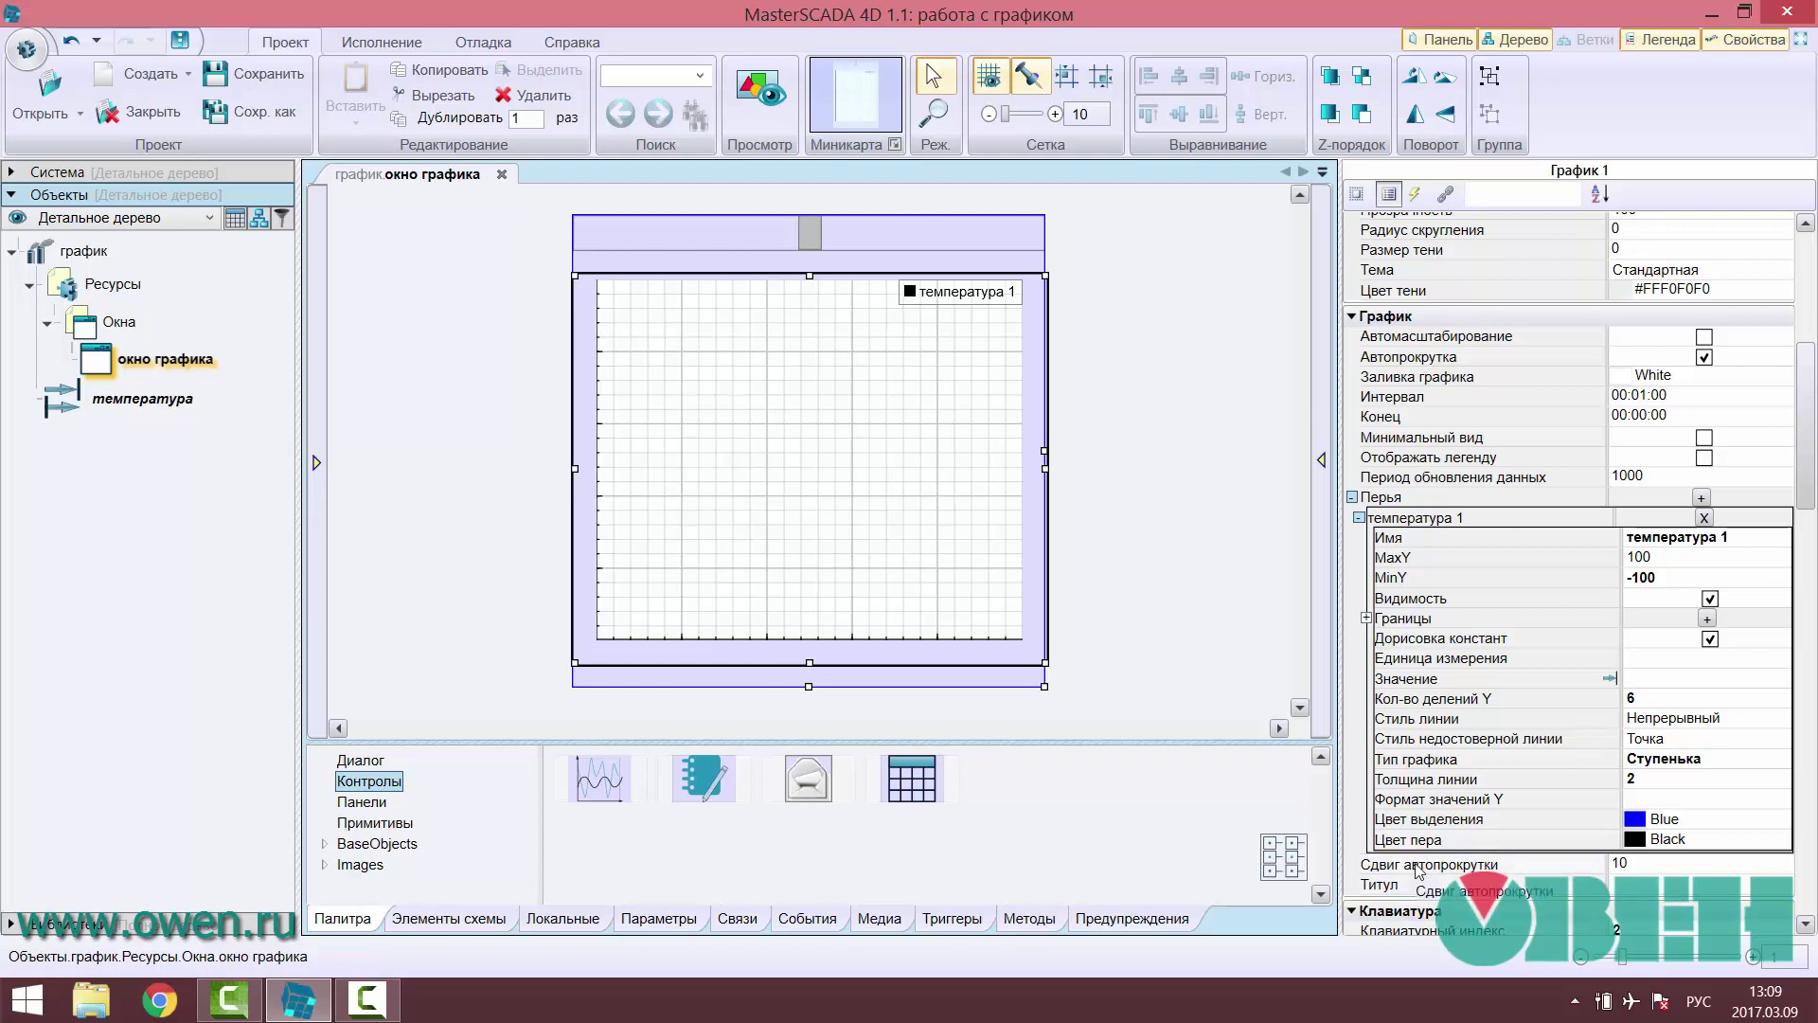
click(1353, 497)
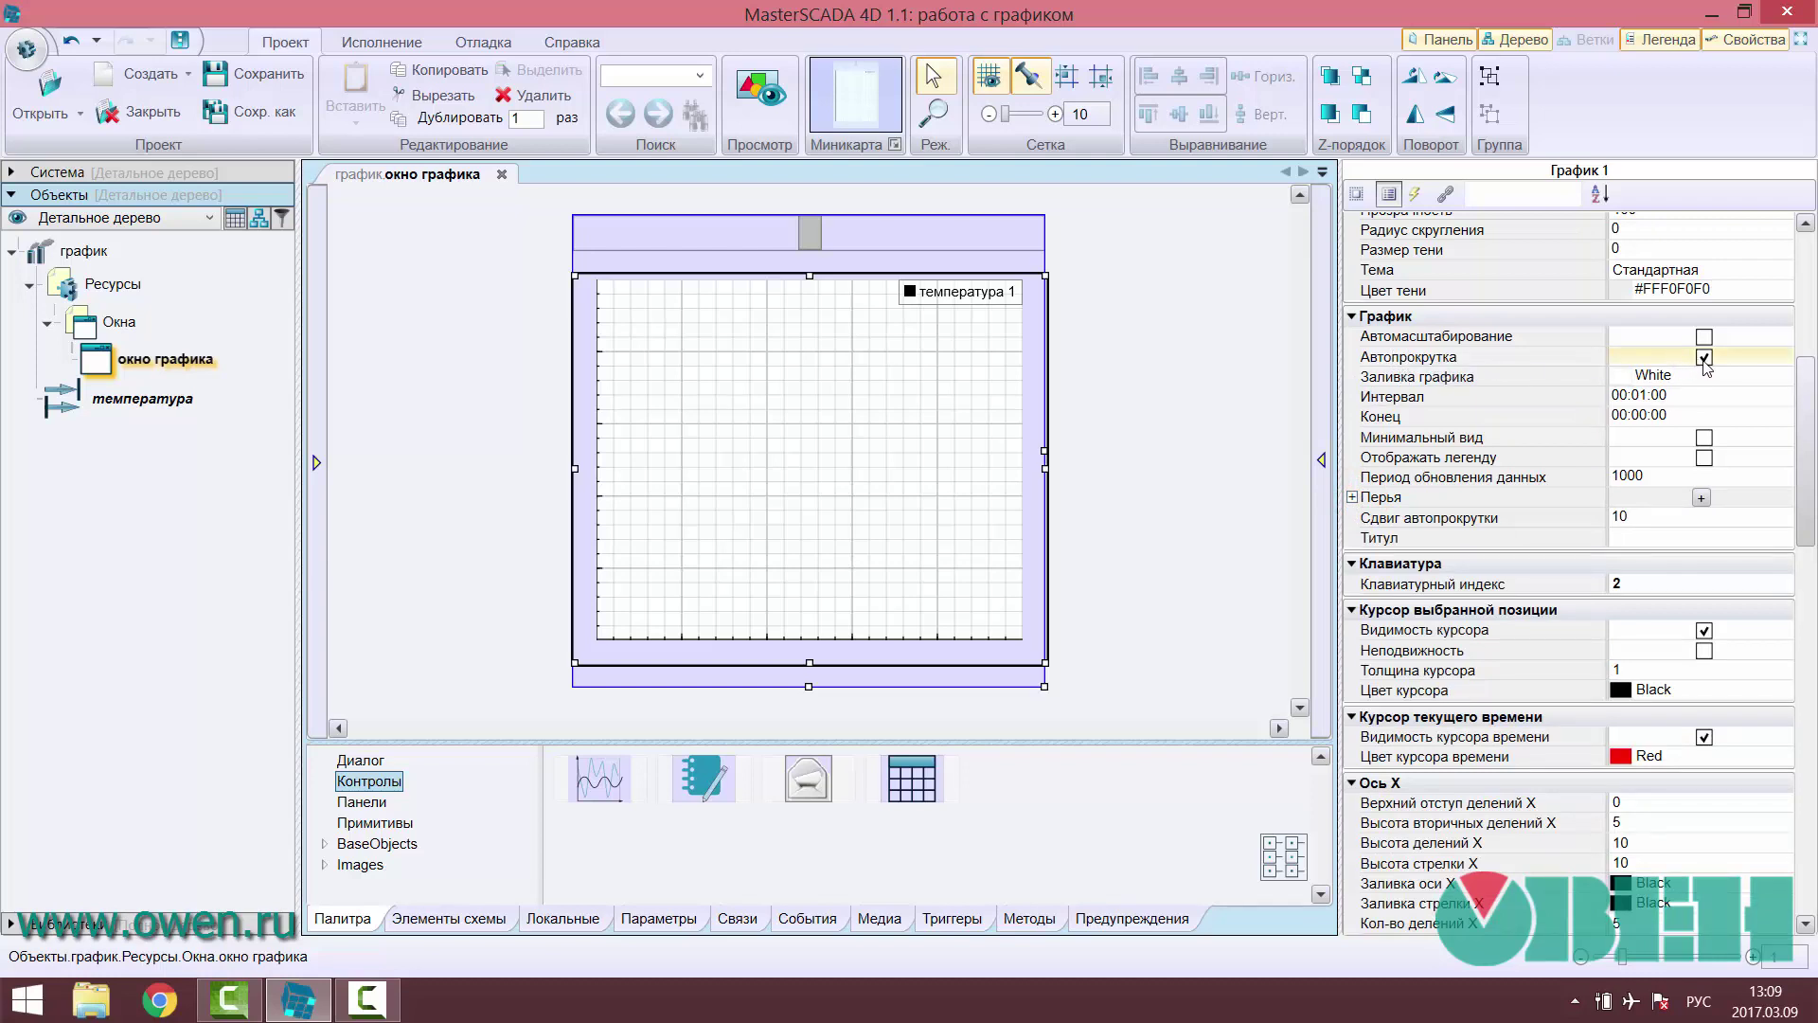
- Check the chart's autoscroll shift (Сдвиг автопрокрутки) and its displayed time interval (Интервал)
click(623, 416)
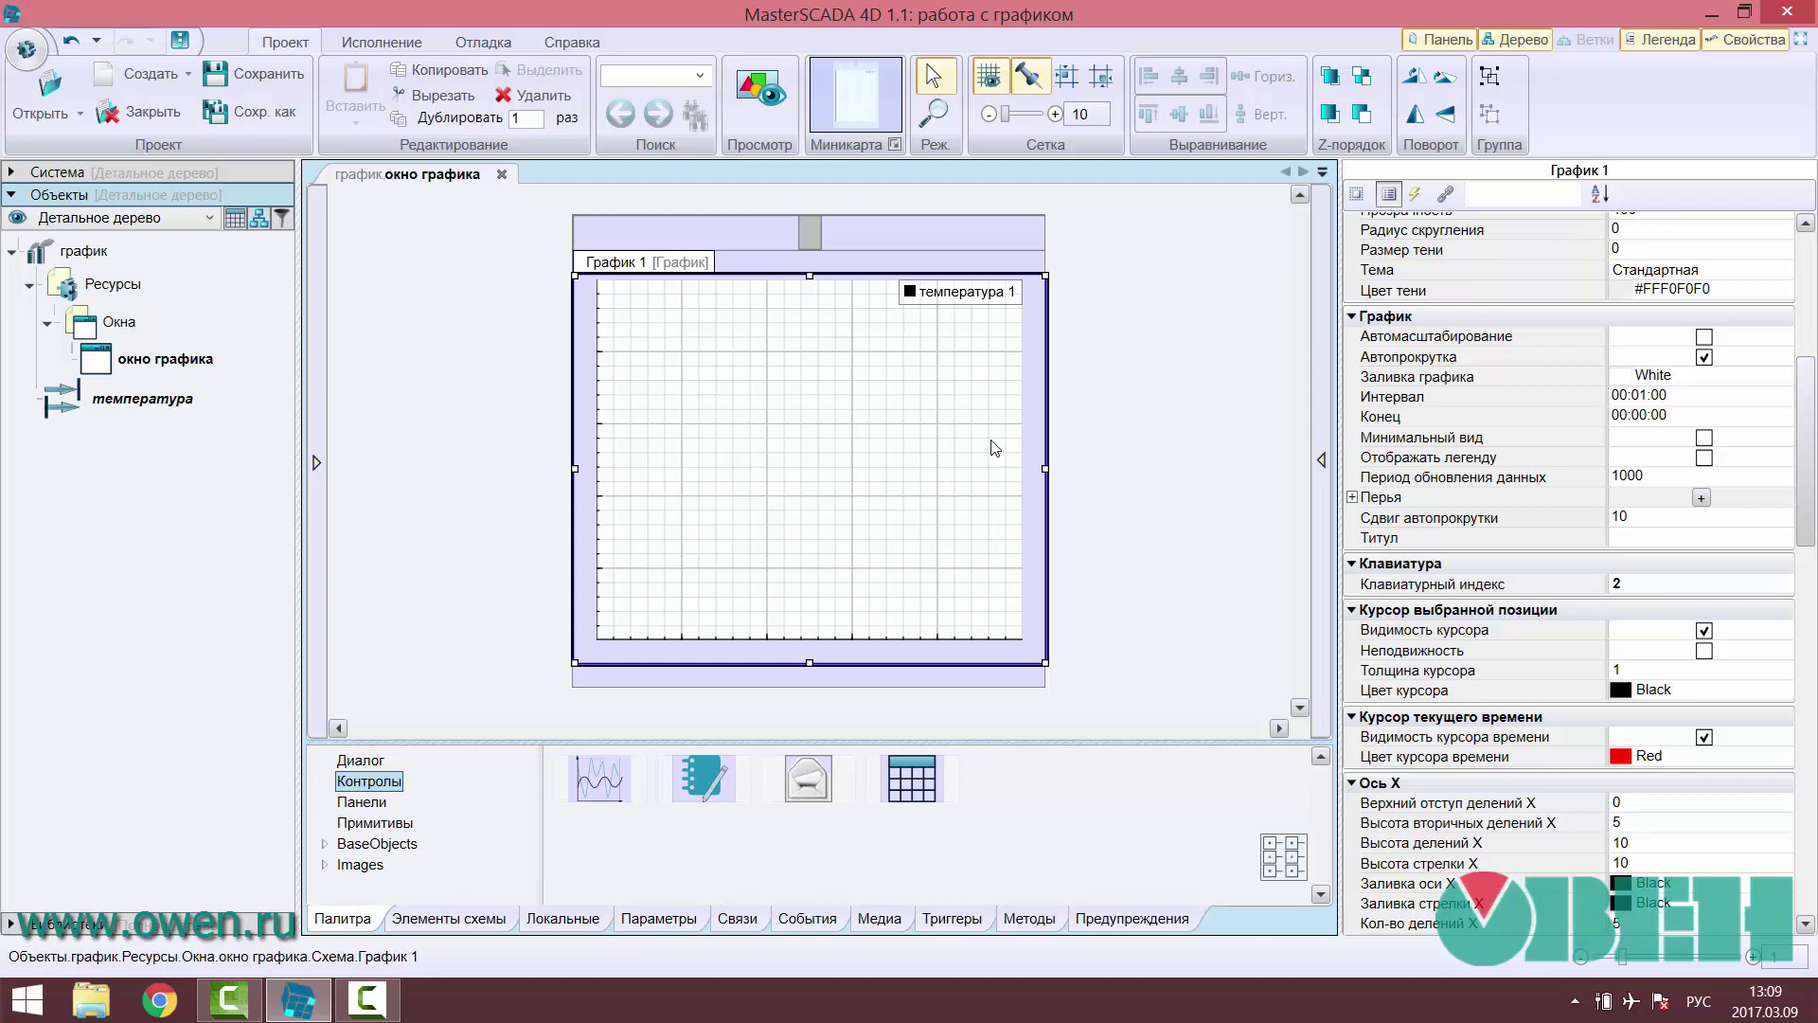
key(Escape)
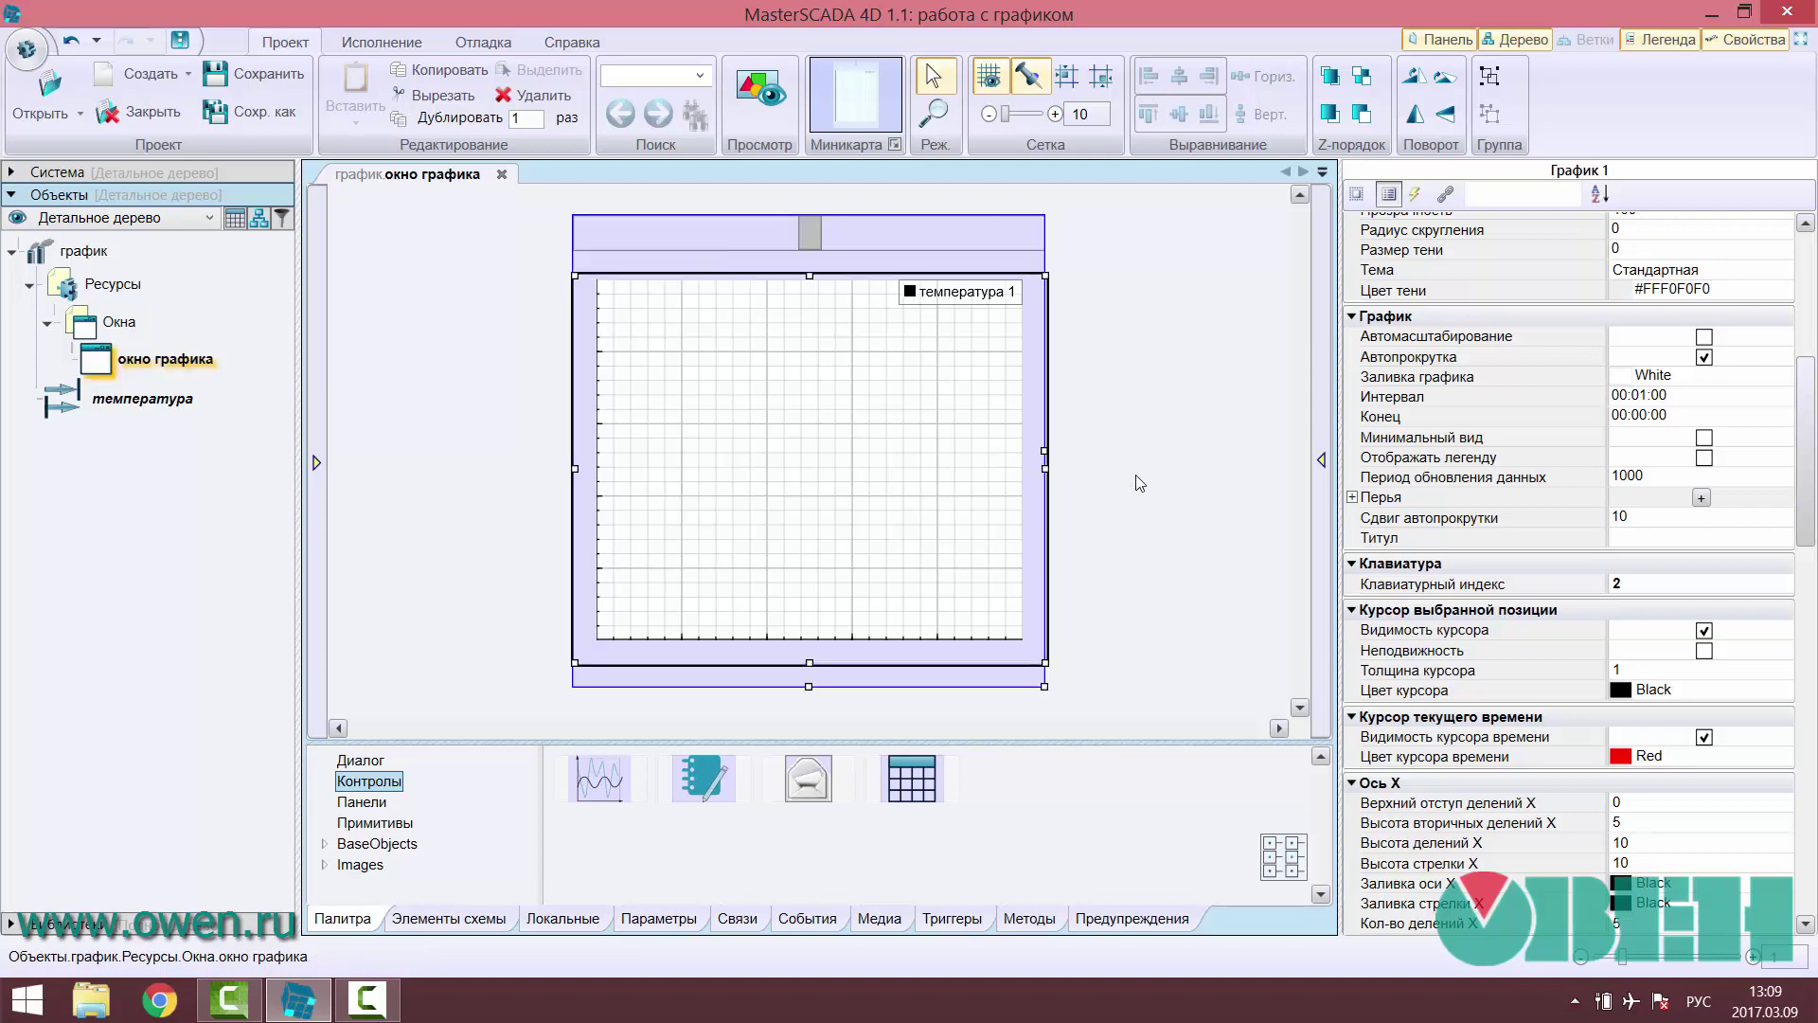
click(1638, 517)
click(1643, 517)
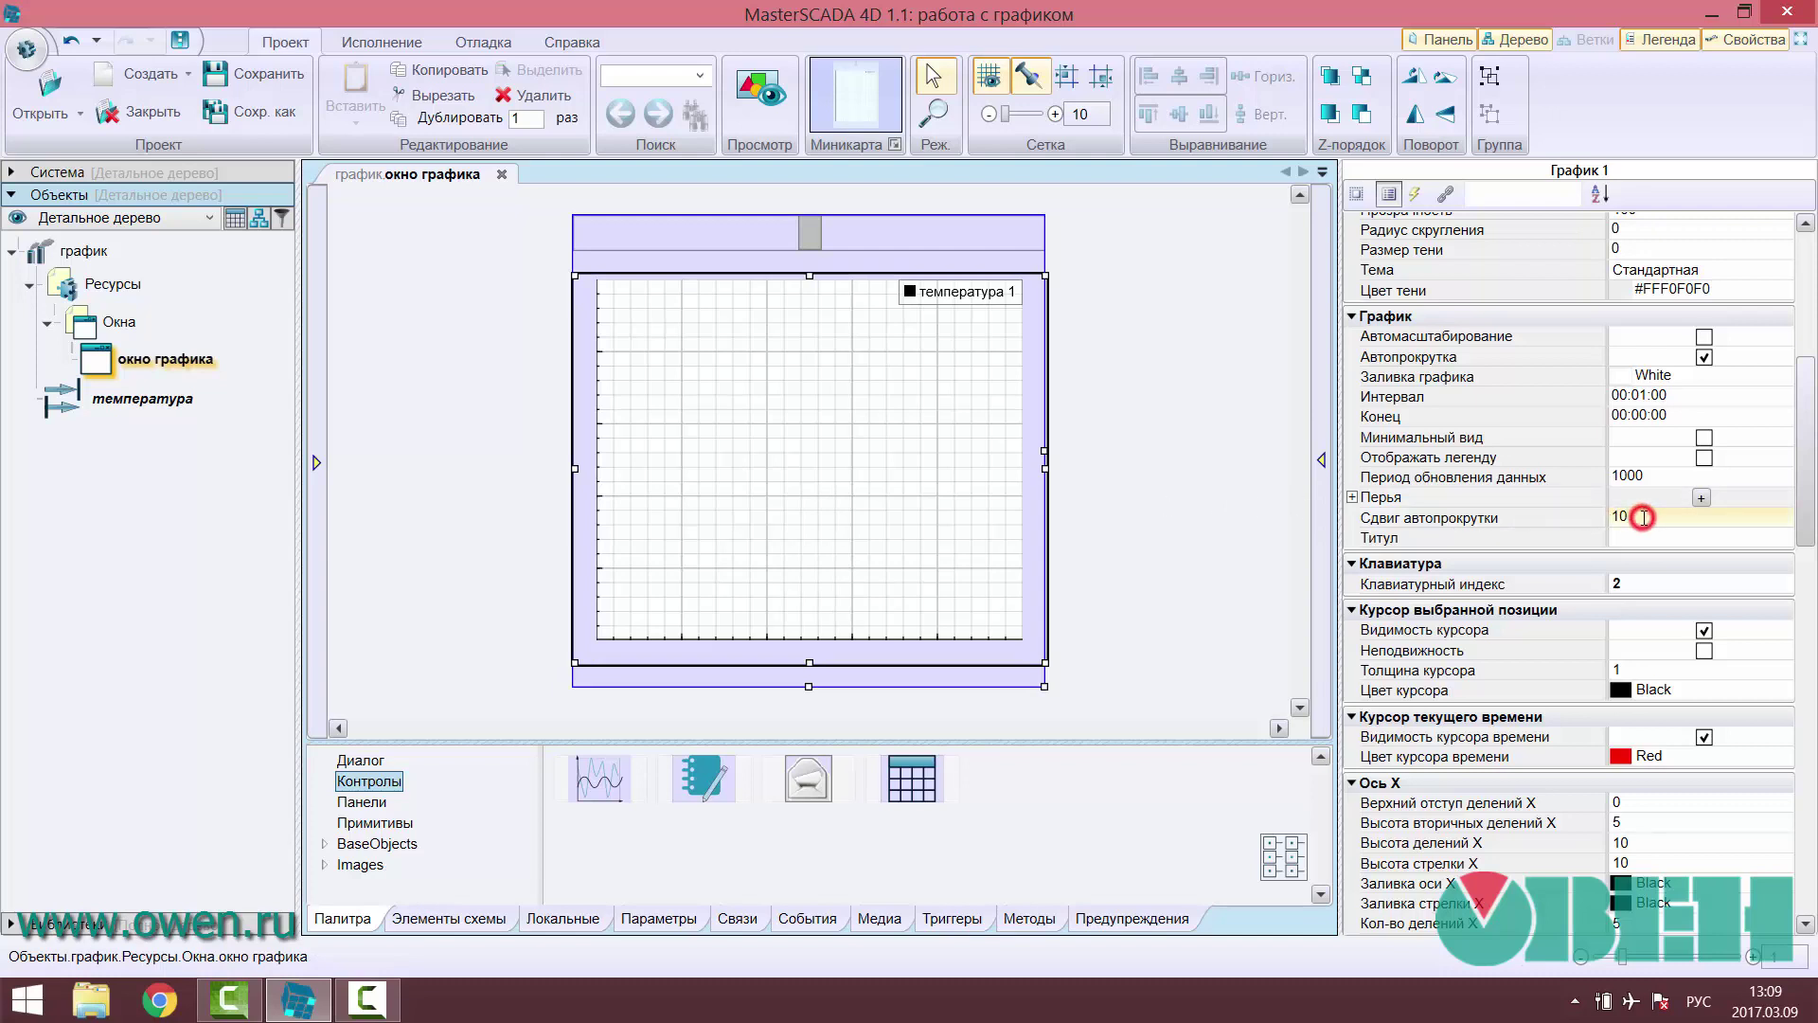
click(951, 517)
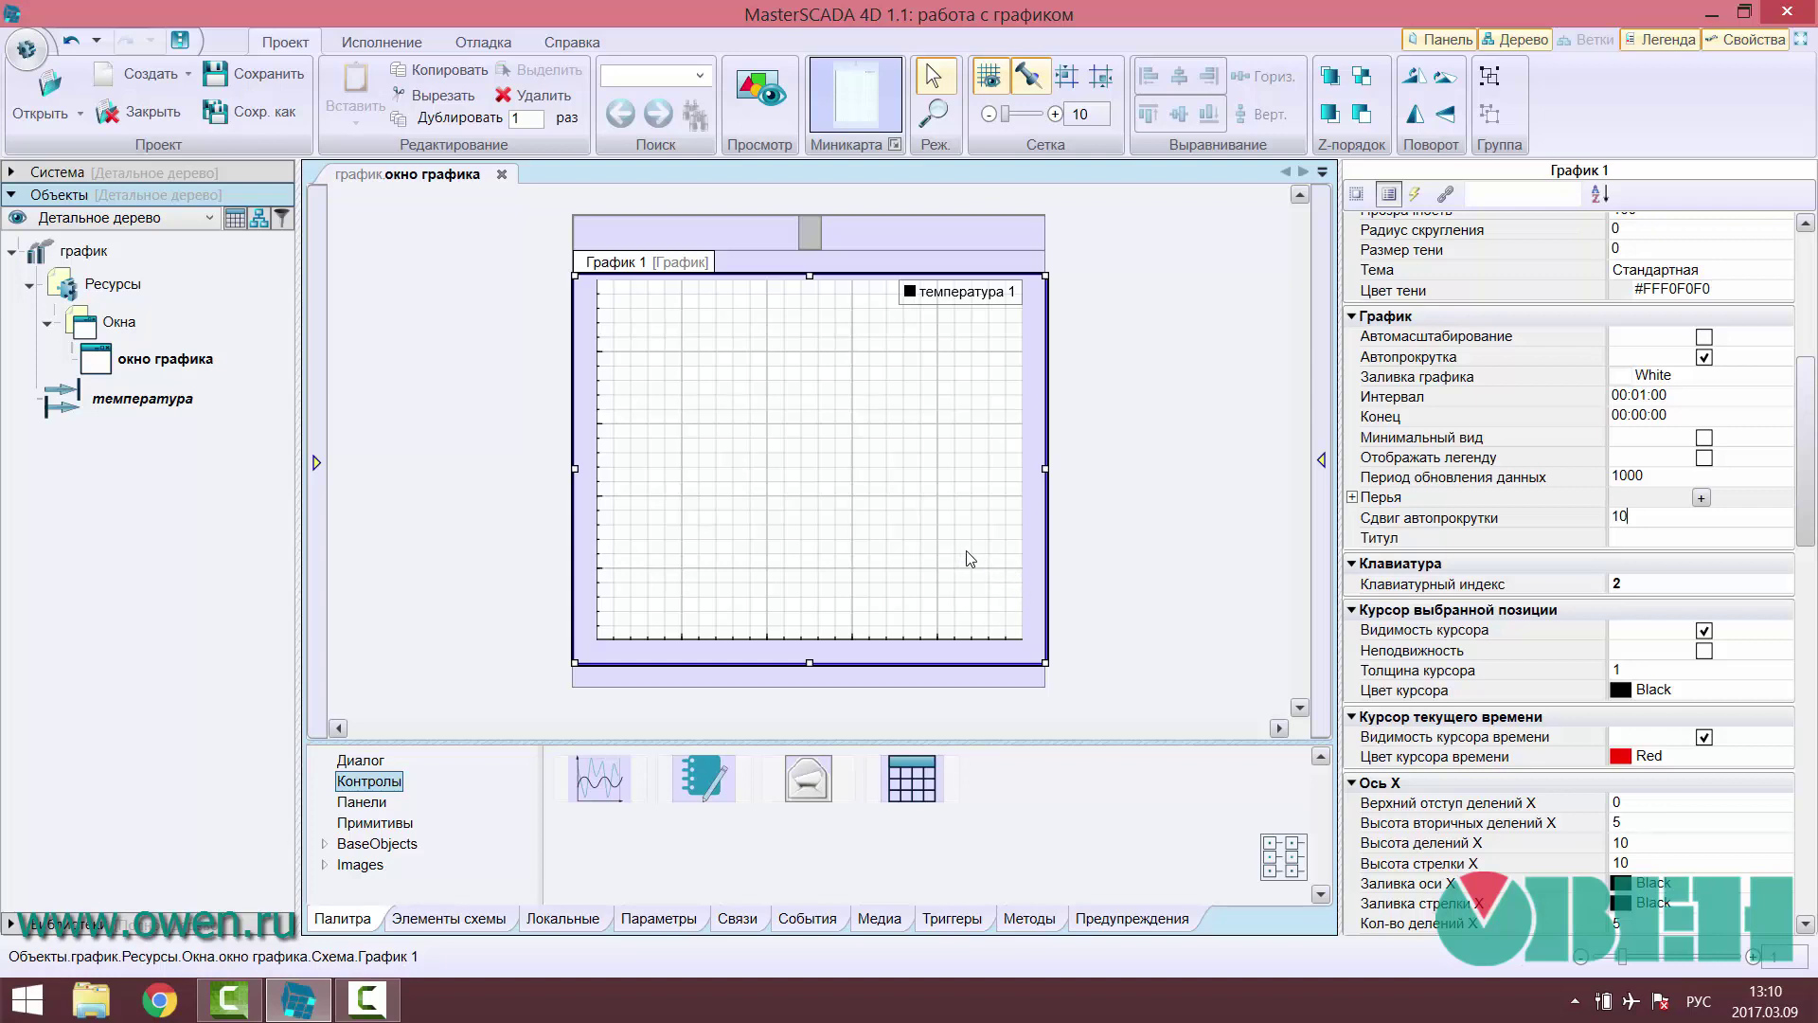
click(816, 555)
click(1174, 473)
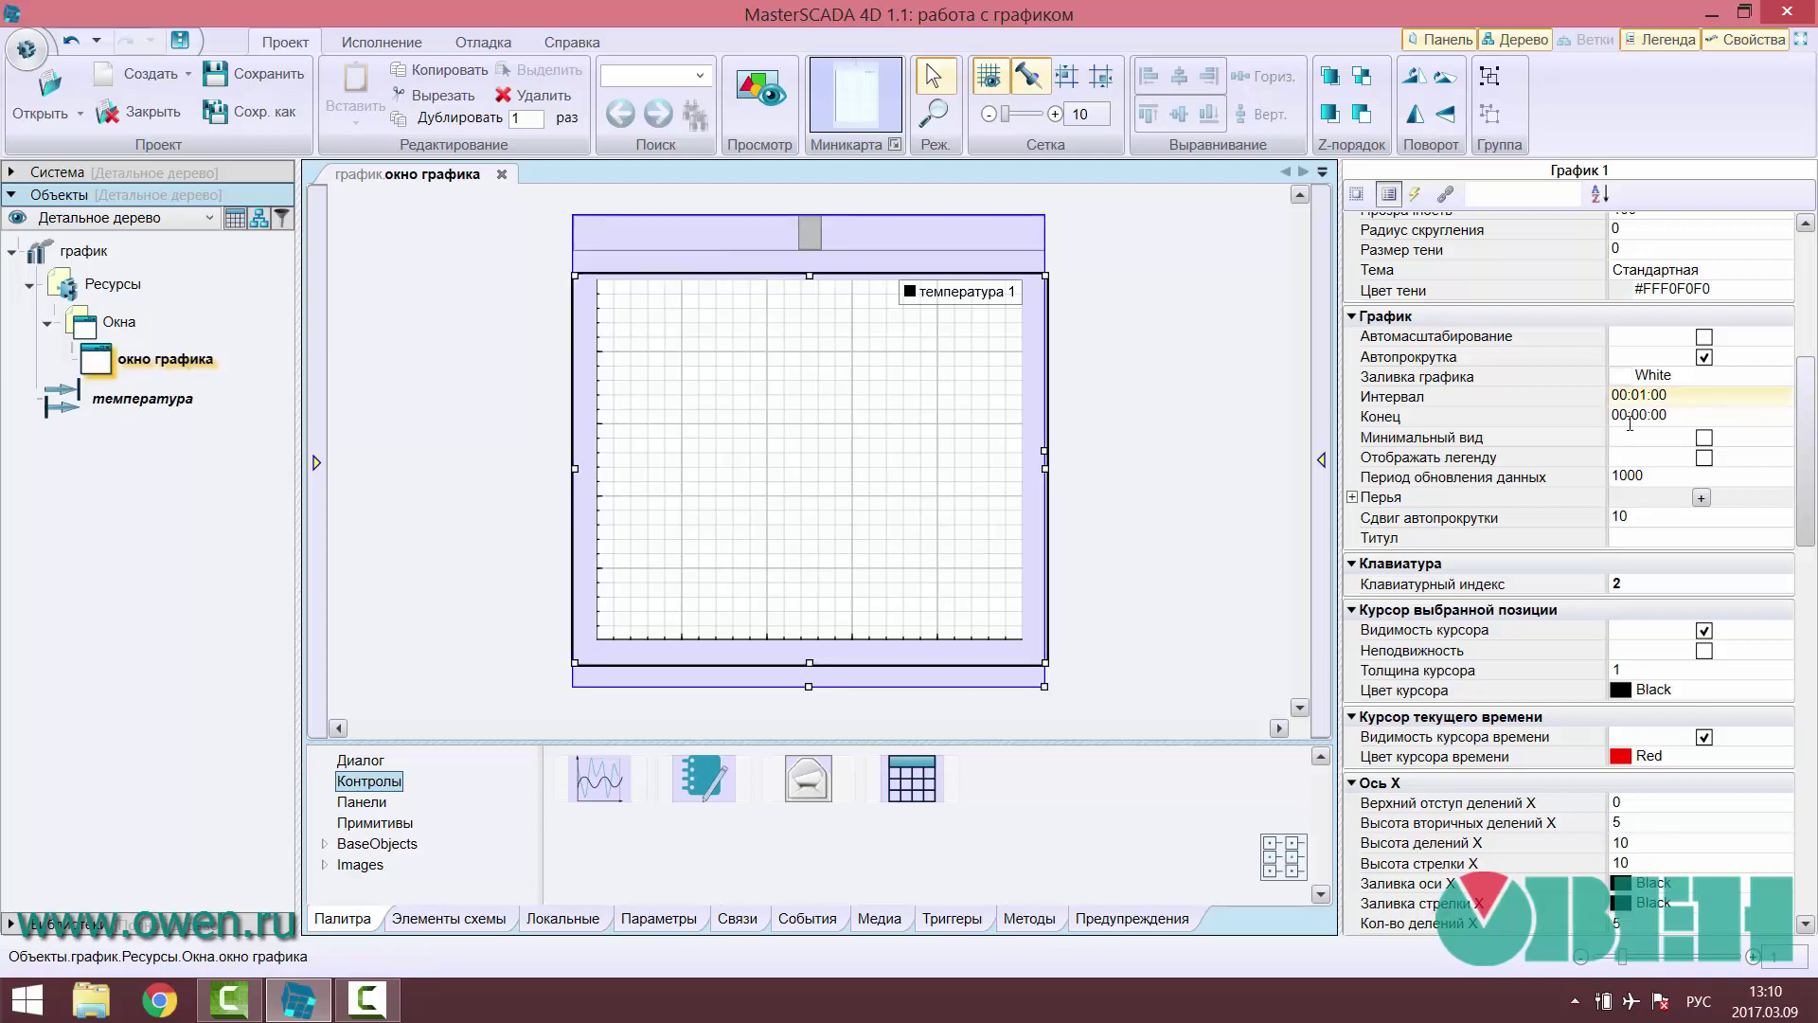
click(816, 529)
- Review the chart's X and Y axis, frame, layout and grid properties, and its general, archive and appearance settings
click(1807, 459)
drag(1807, 460, 1804, 609)
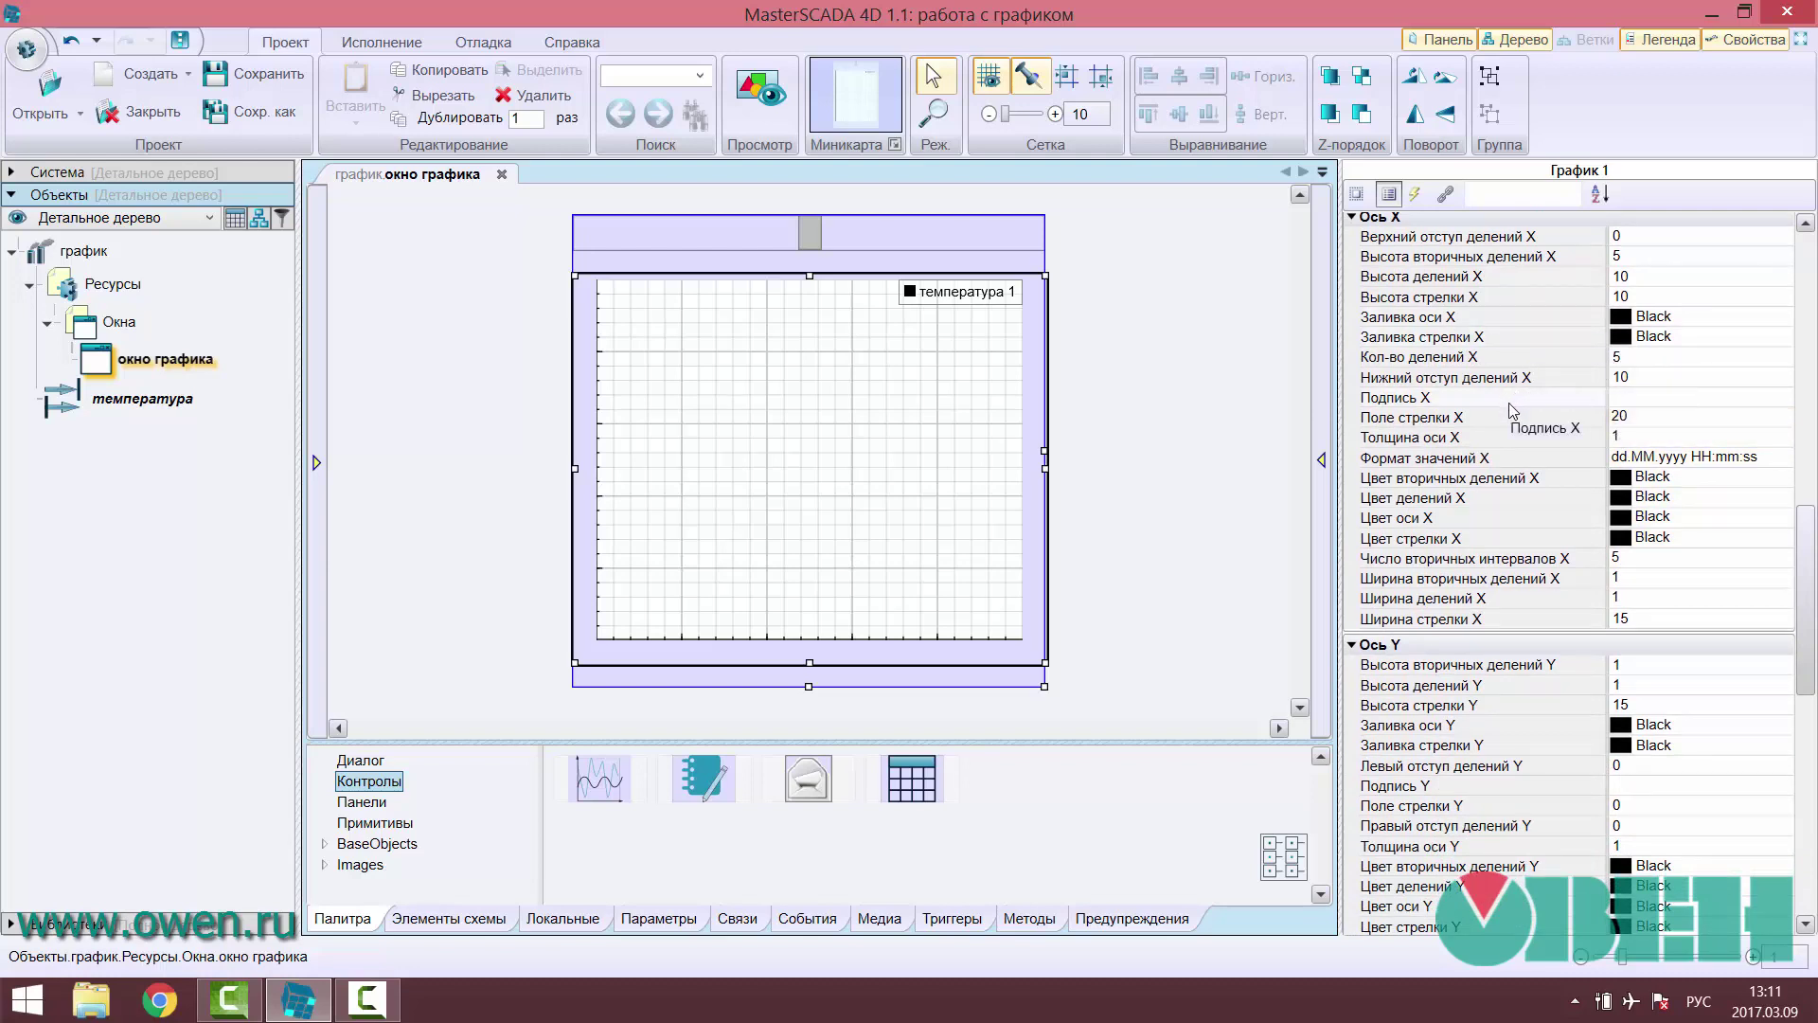
scroll(1505, 520, down, 3)
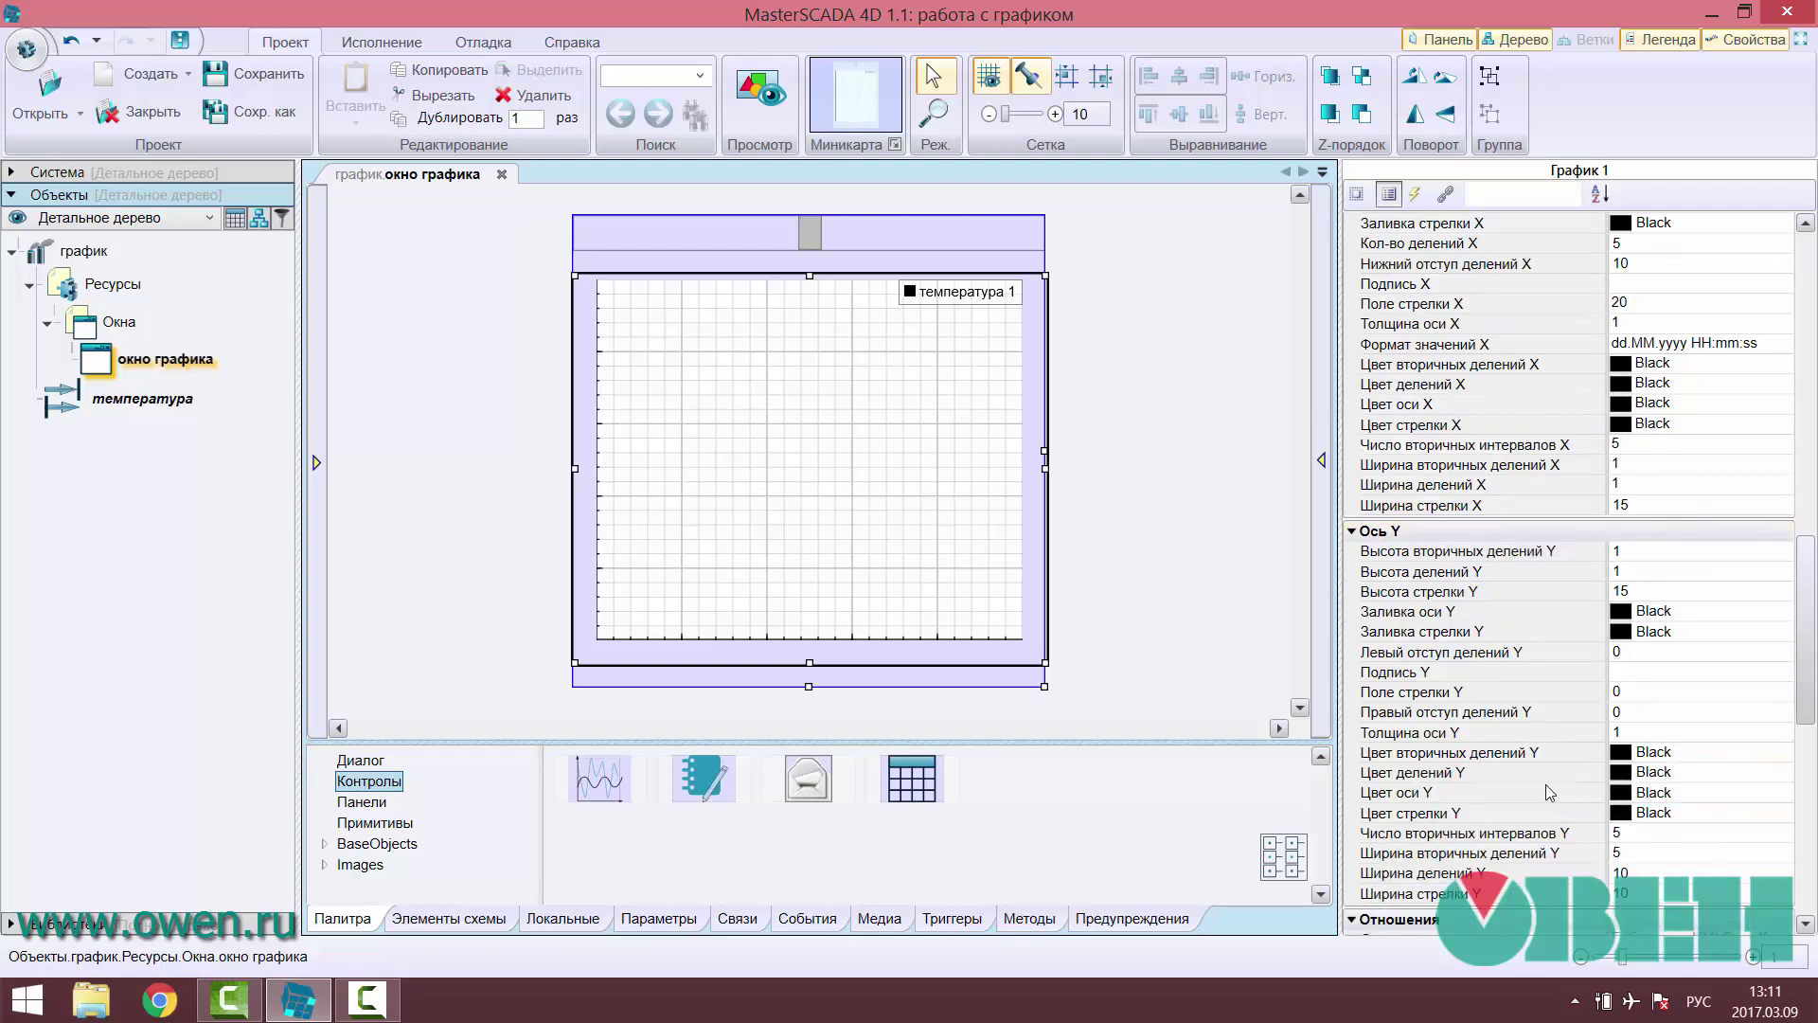
scroll(1539, 708, down, 3)
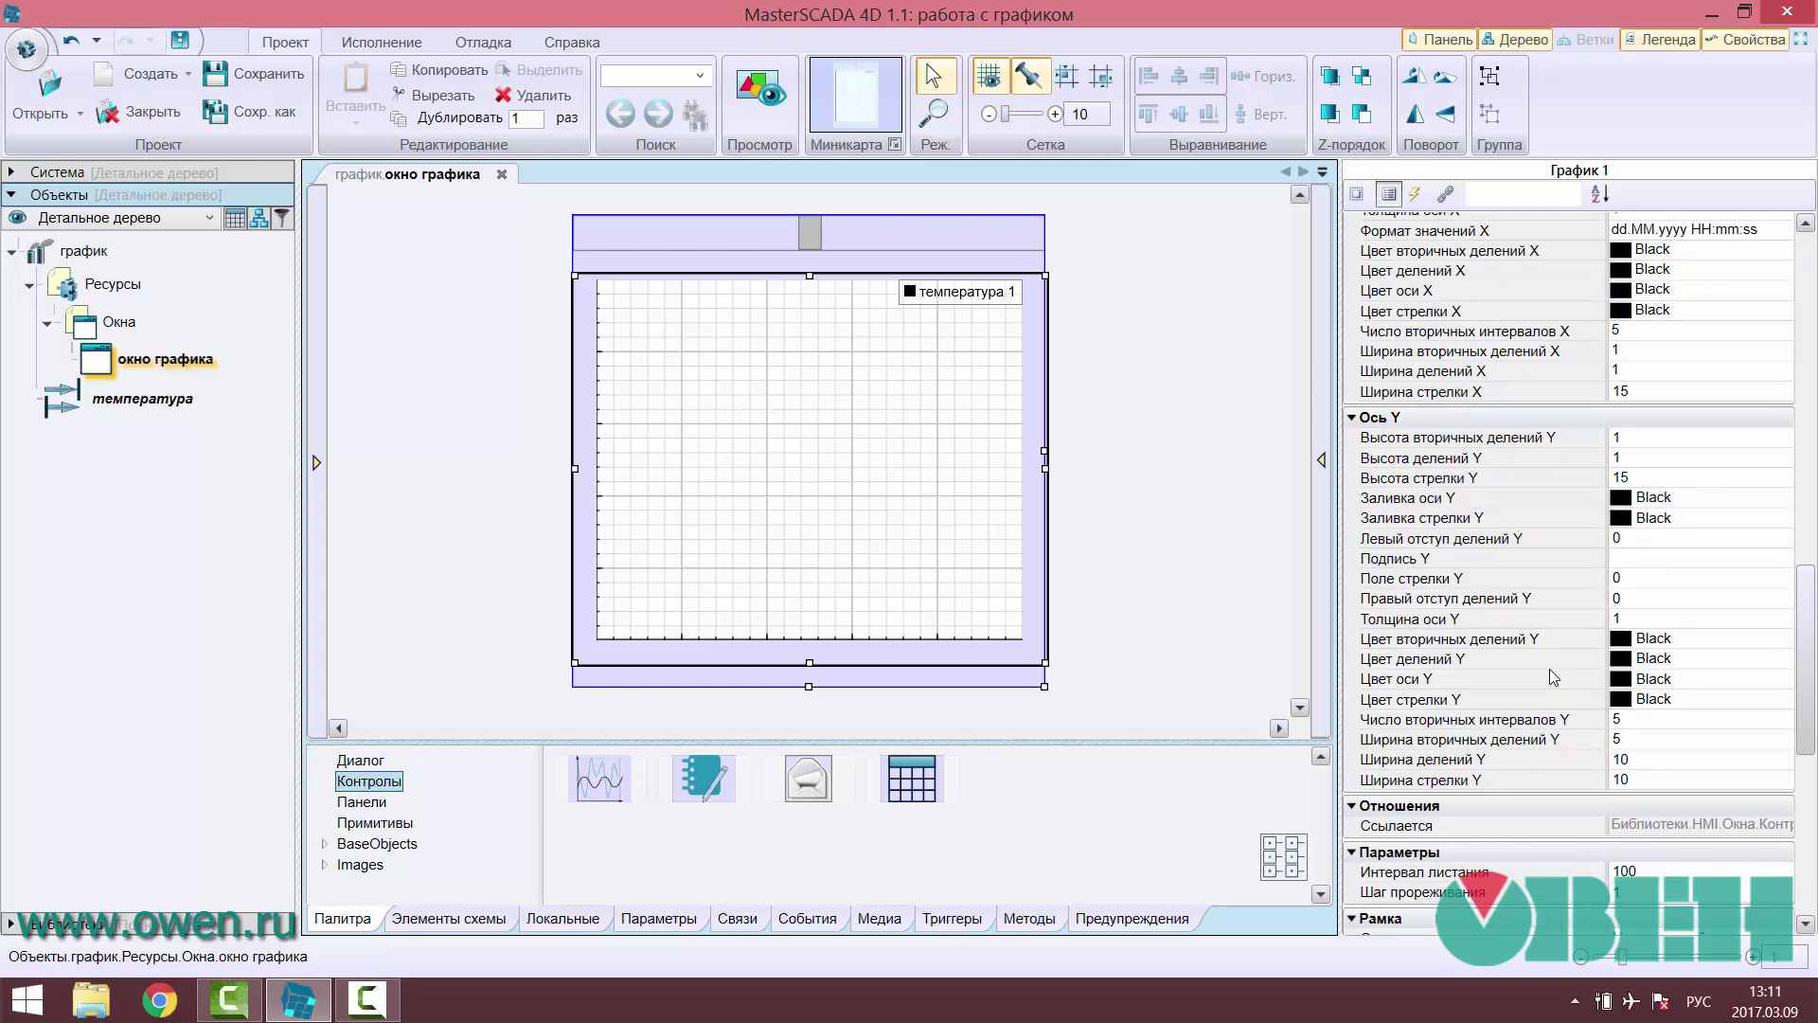
scroll(1549, 669, down, 2)
scroll(1543, 672, down, 2)
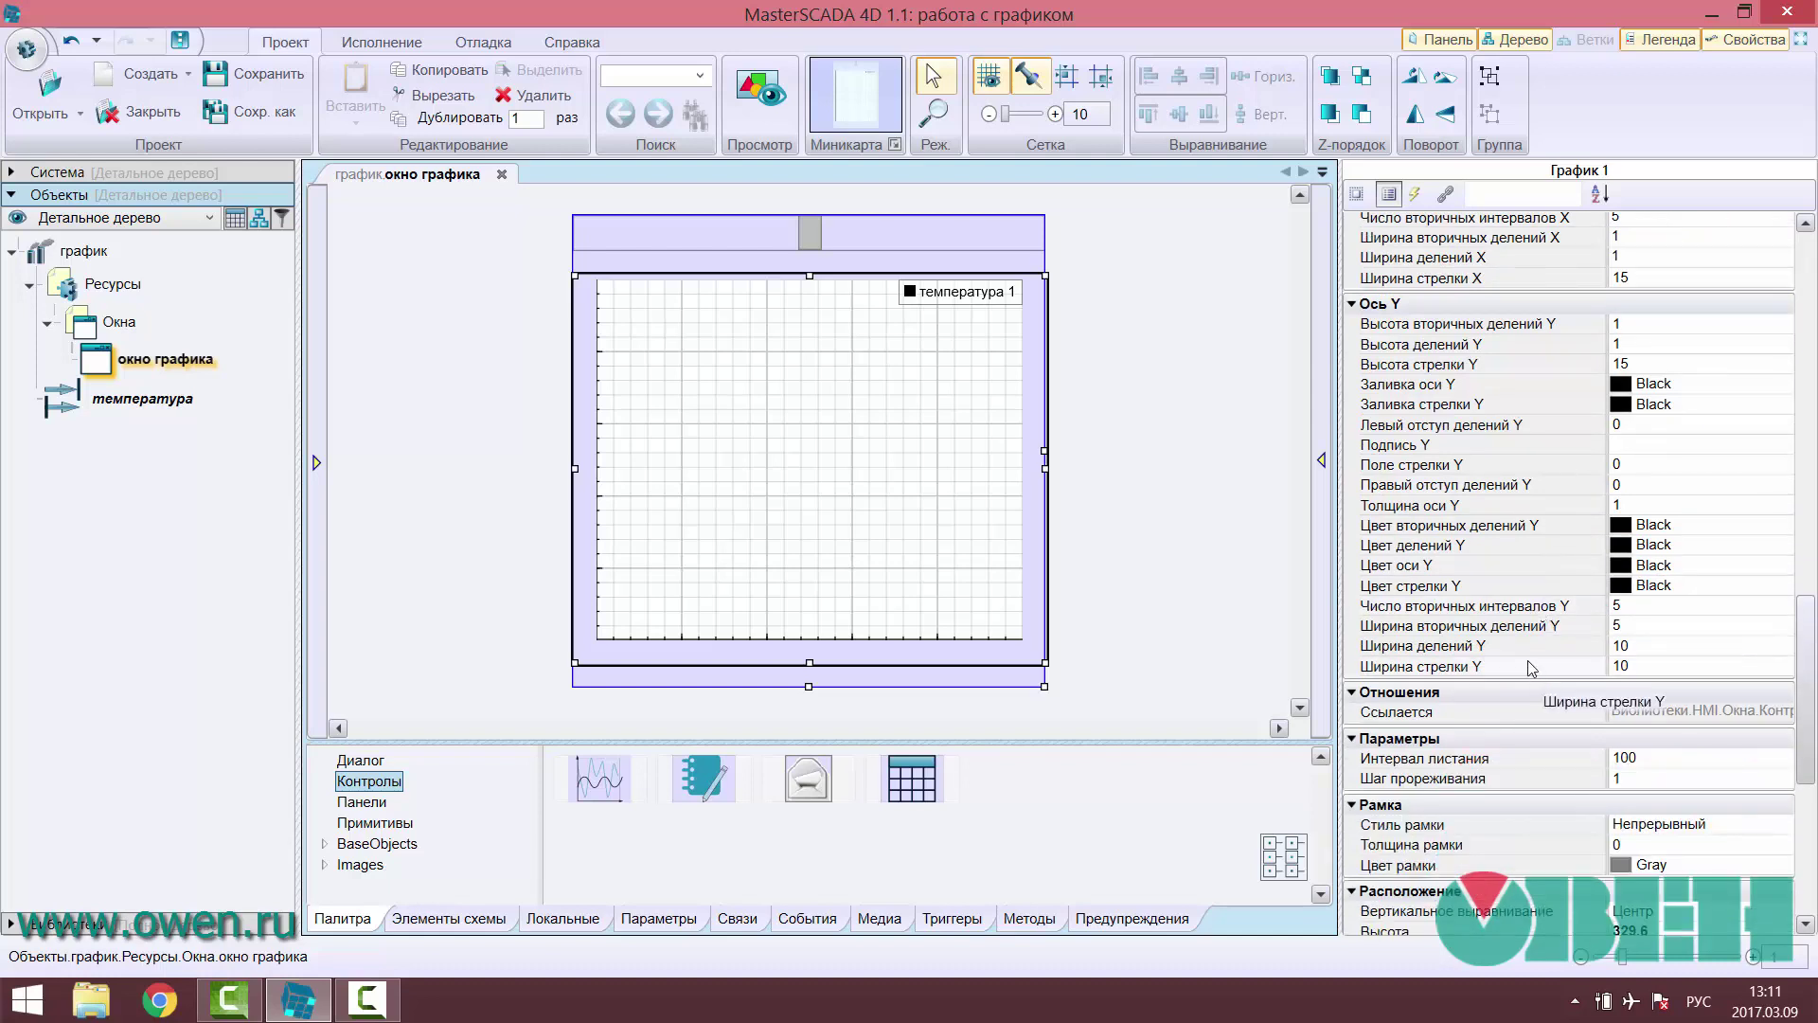
scroll(1503, 625, down, 5)
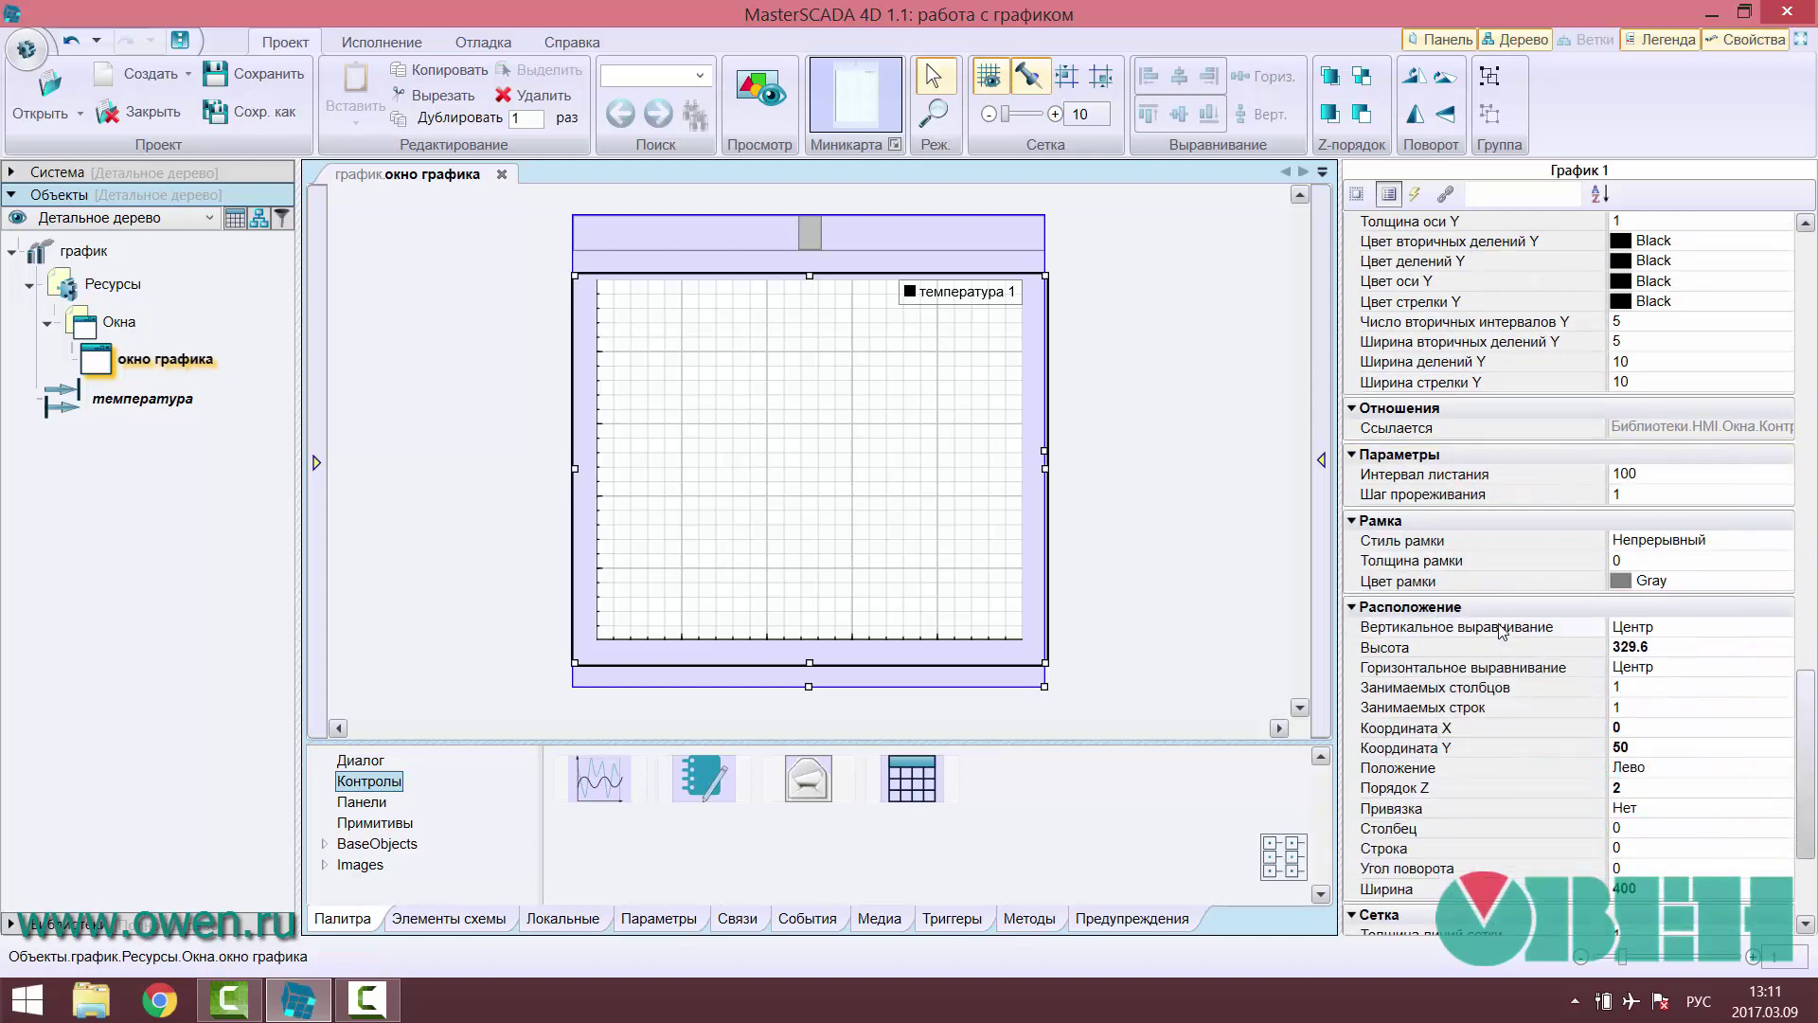
scroll(1502, 631, down, 3)
scroll(1497, 623, down, 1)
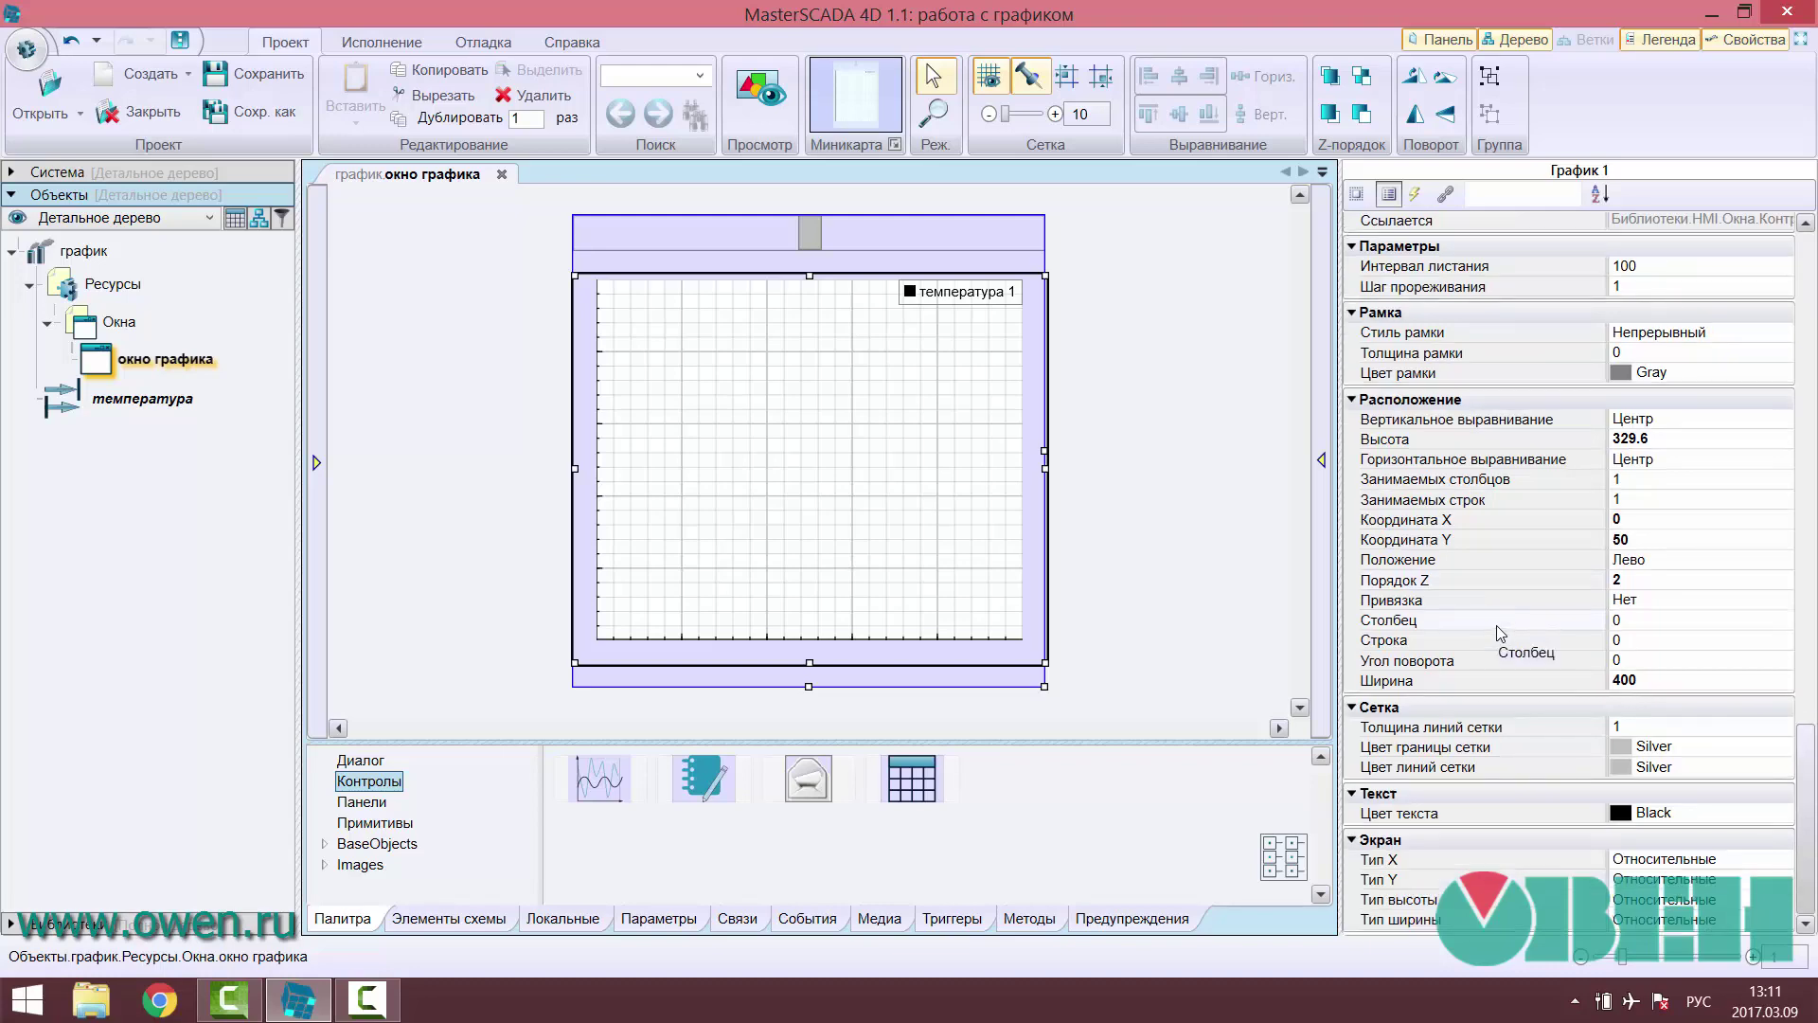
drag(1808, 807, 1809, 326)
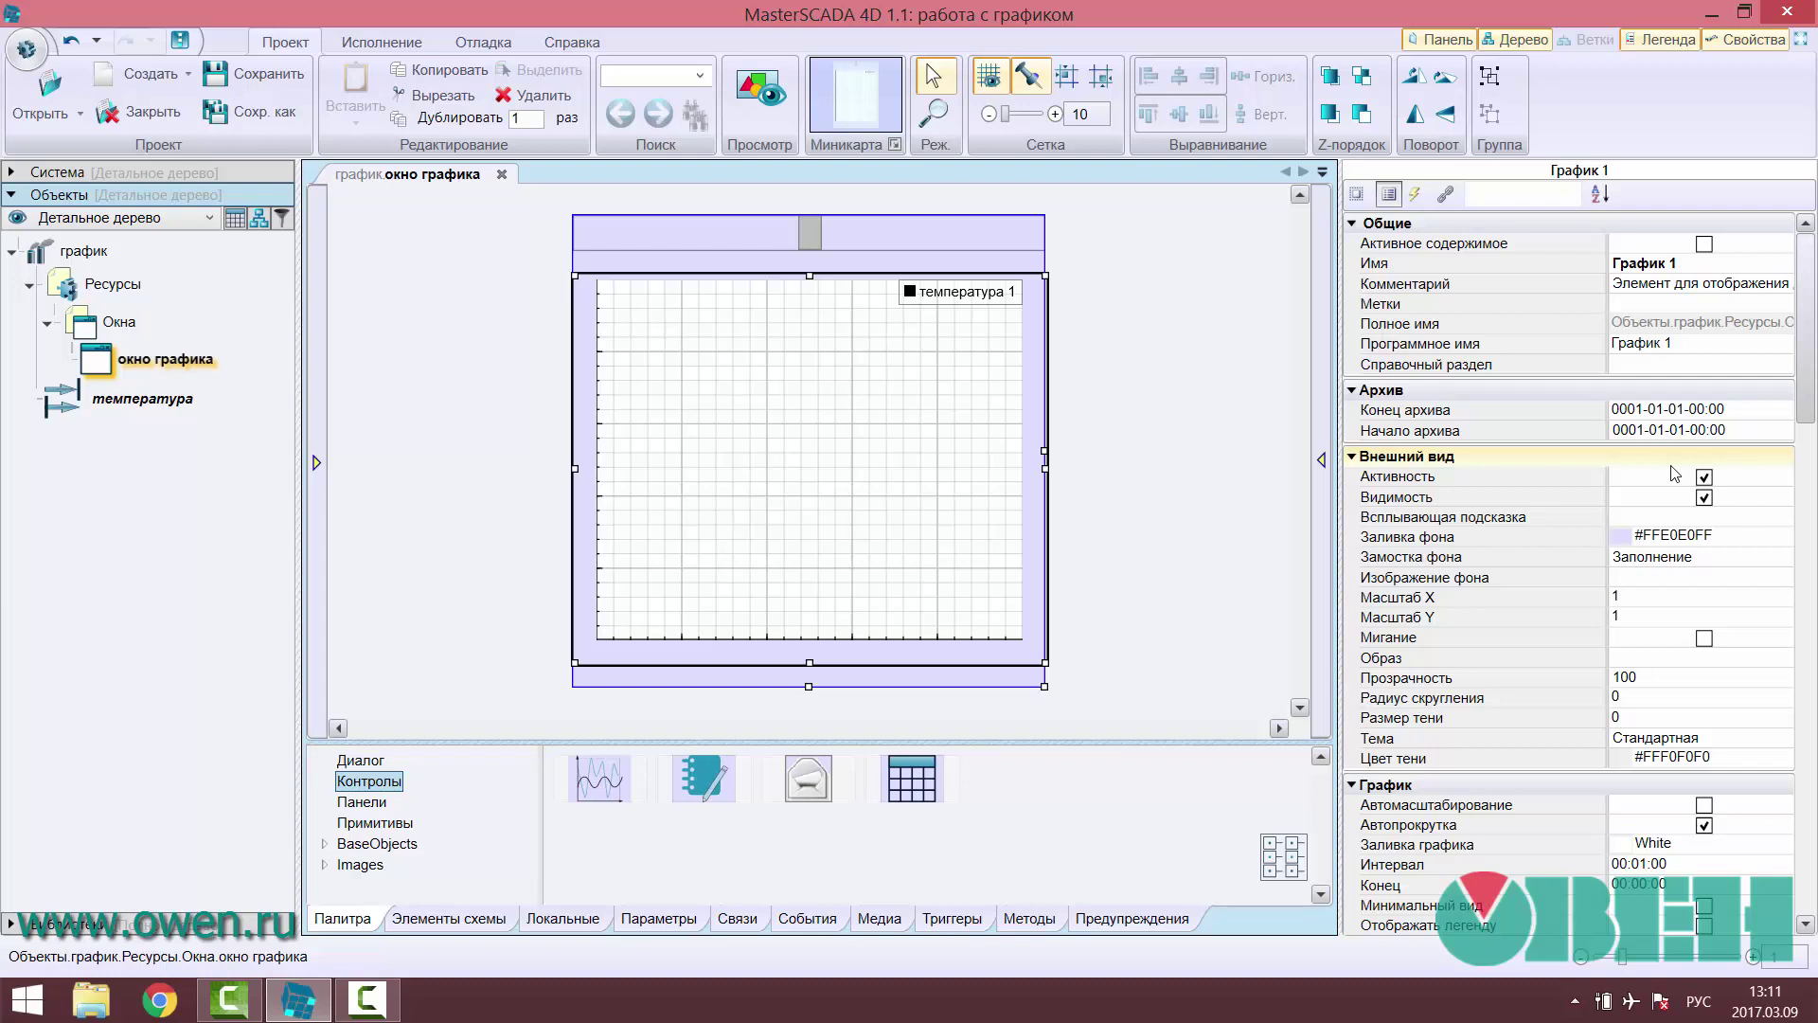
click(1677, 519)
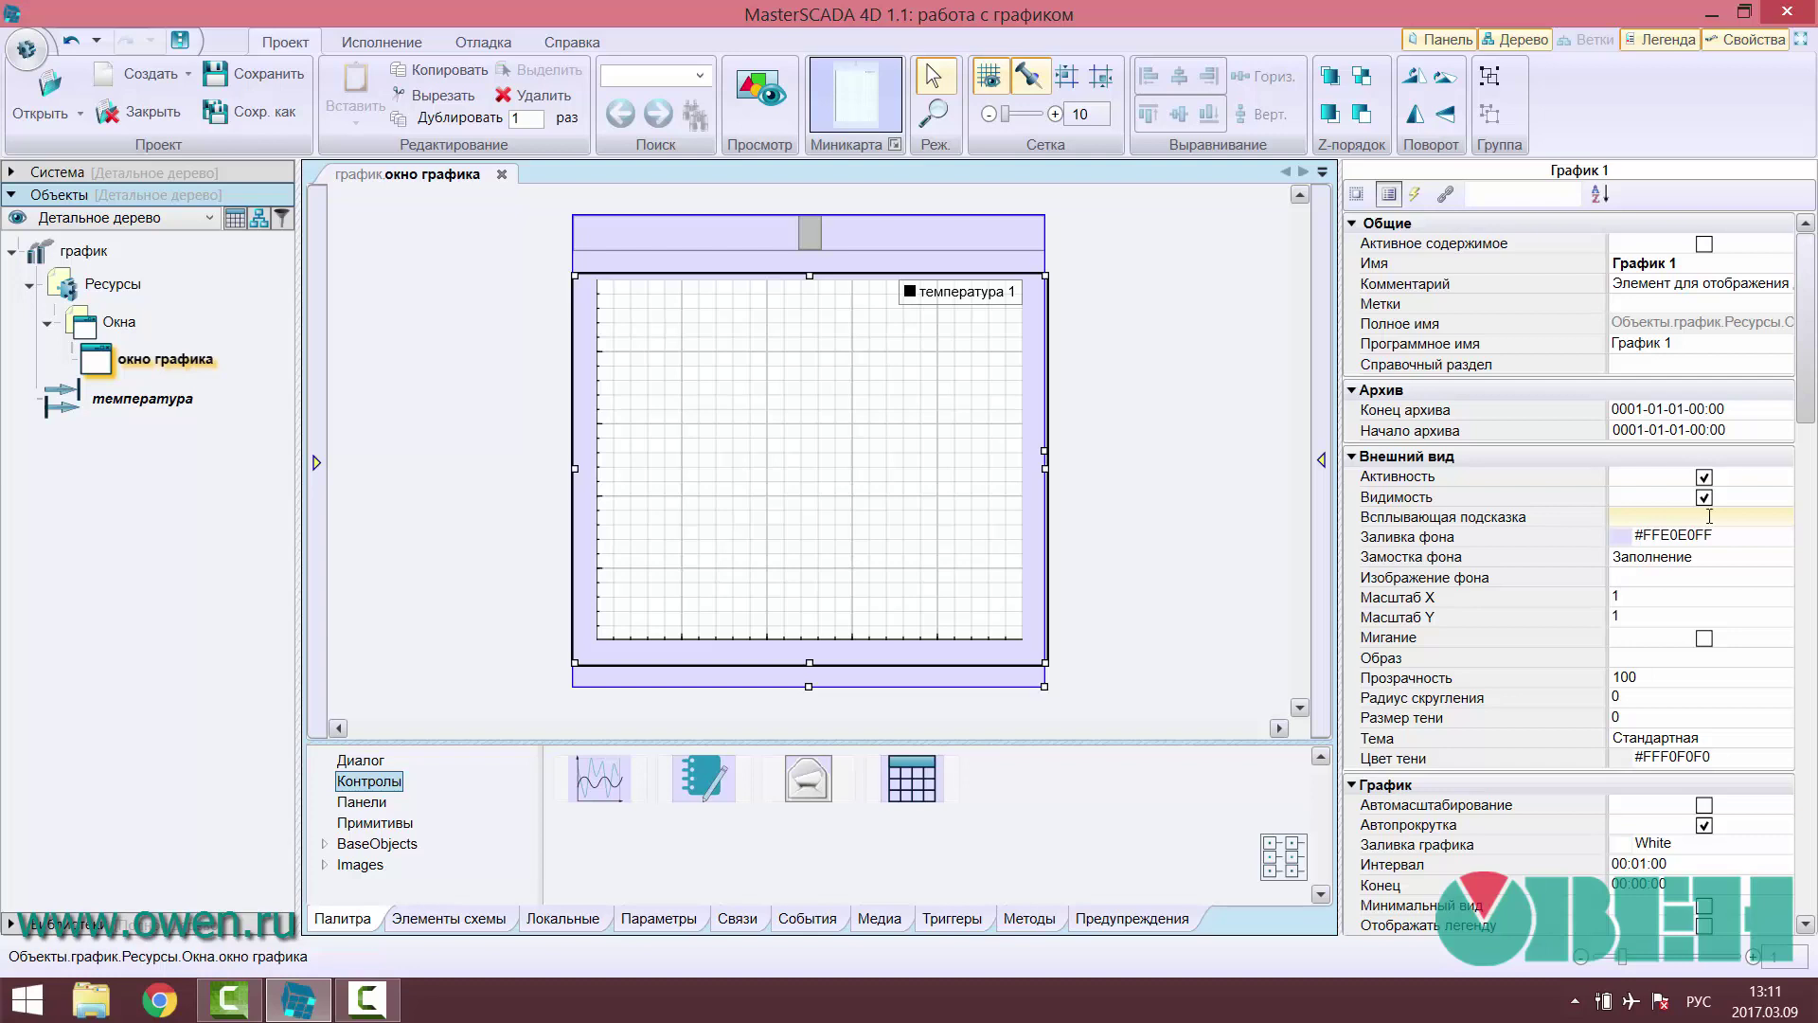
click(946, 523)
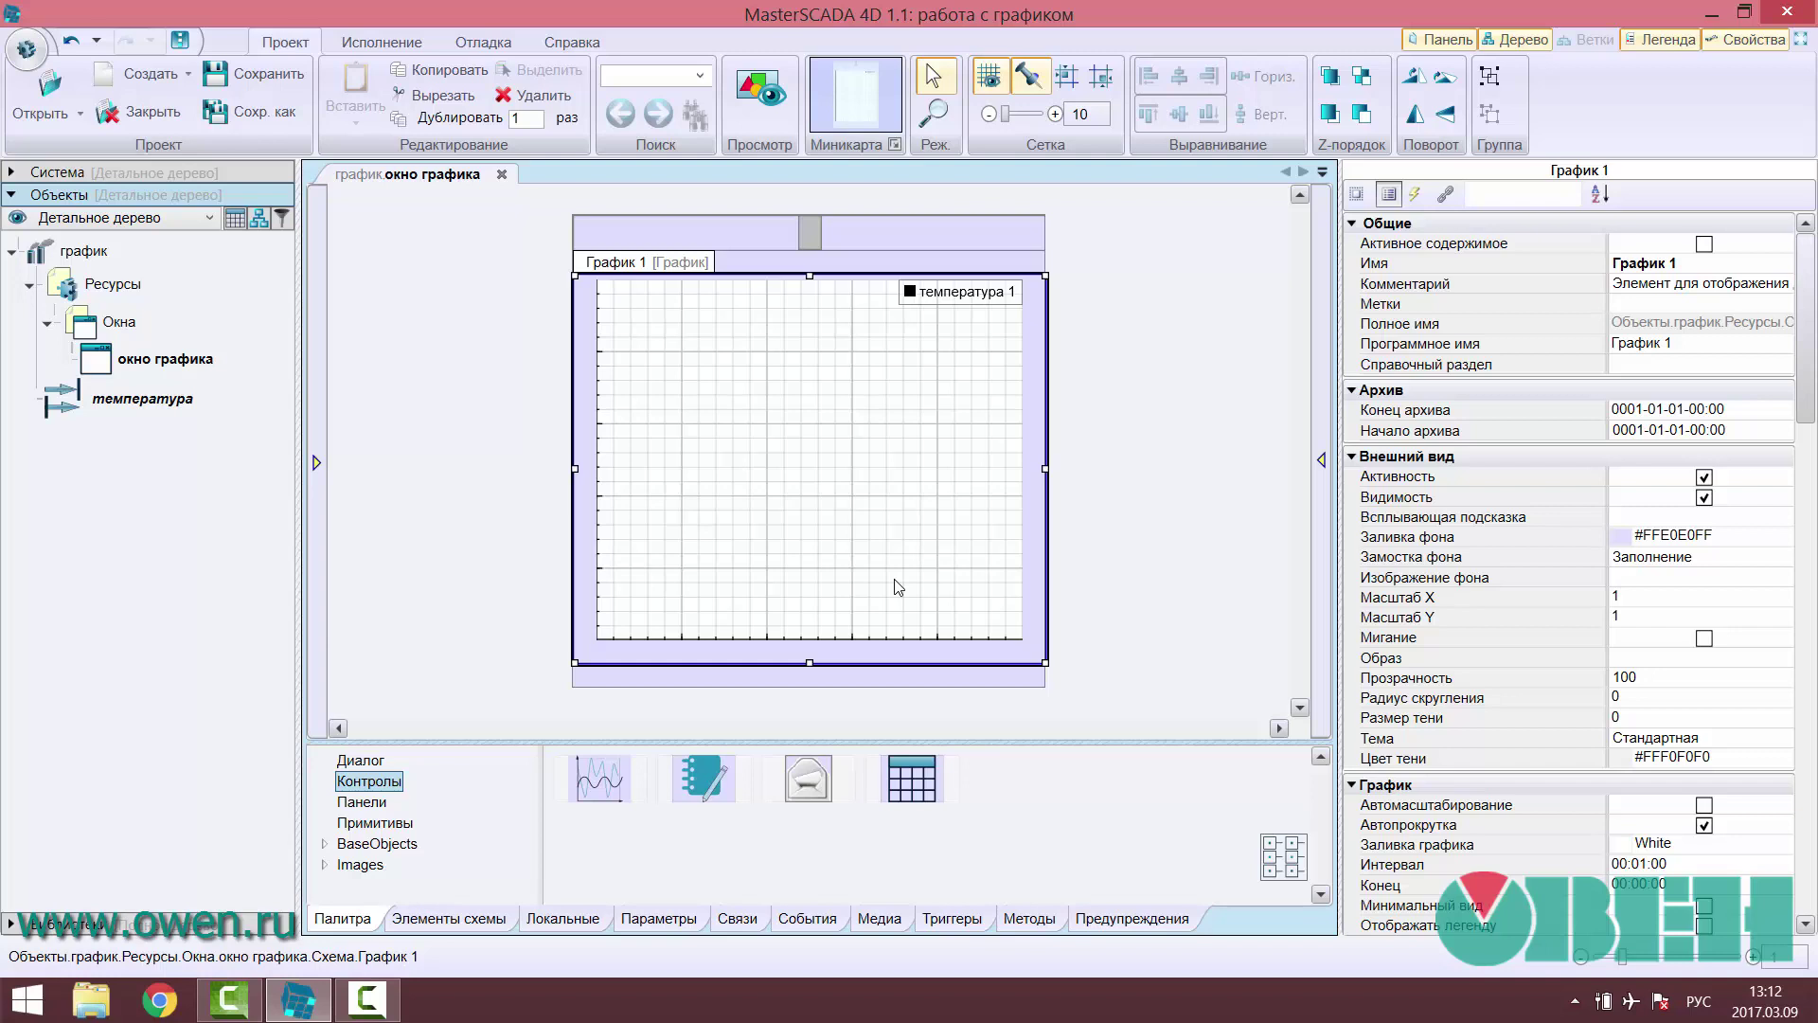
- Run the project and move the slider to several positive and negative positions so the chart plots the changing temperature
click(409, 45)
click(161, 90)
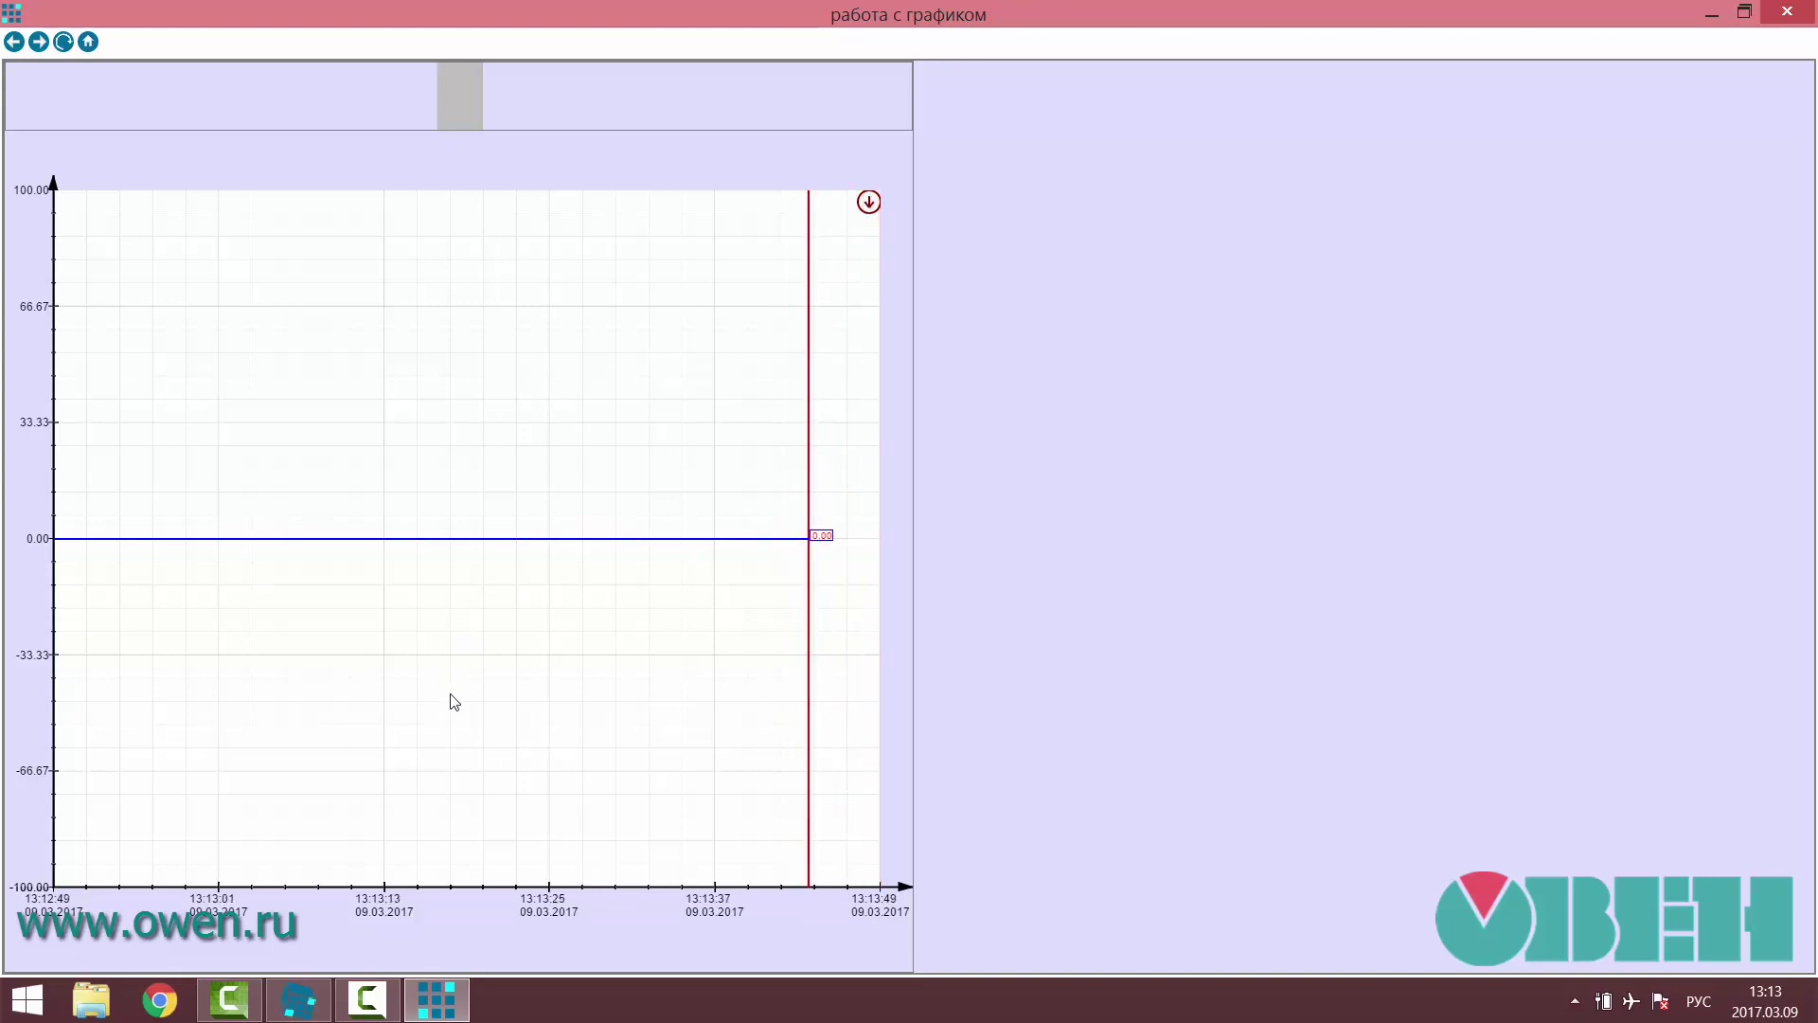
drag(459, 104, 622, 143)
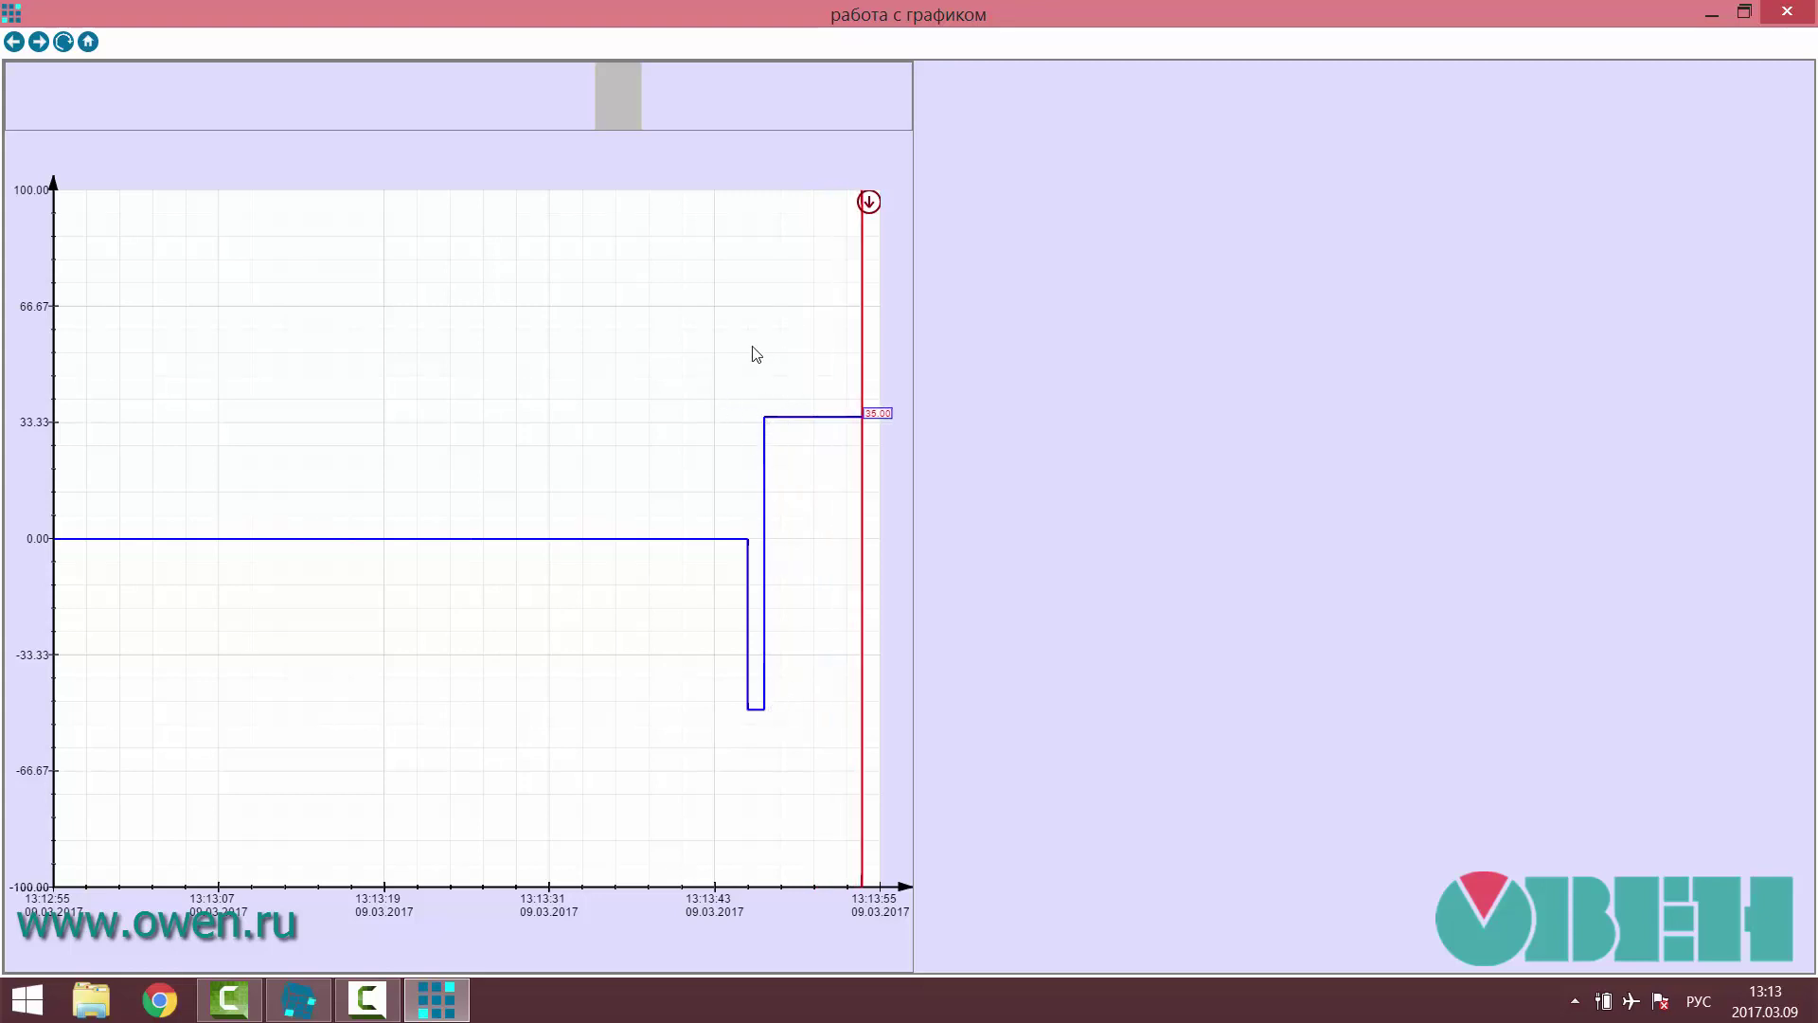
drag(630, 109, 720, 111)
click(416, 109)
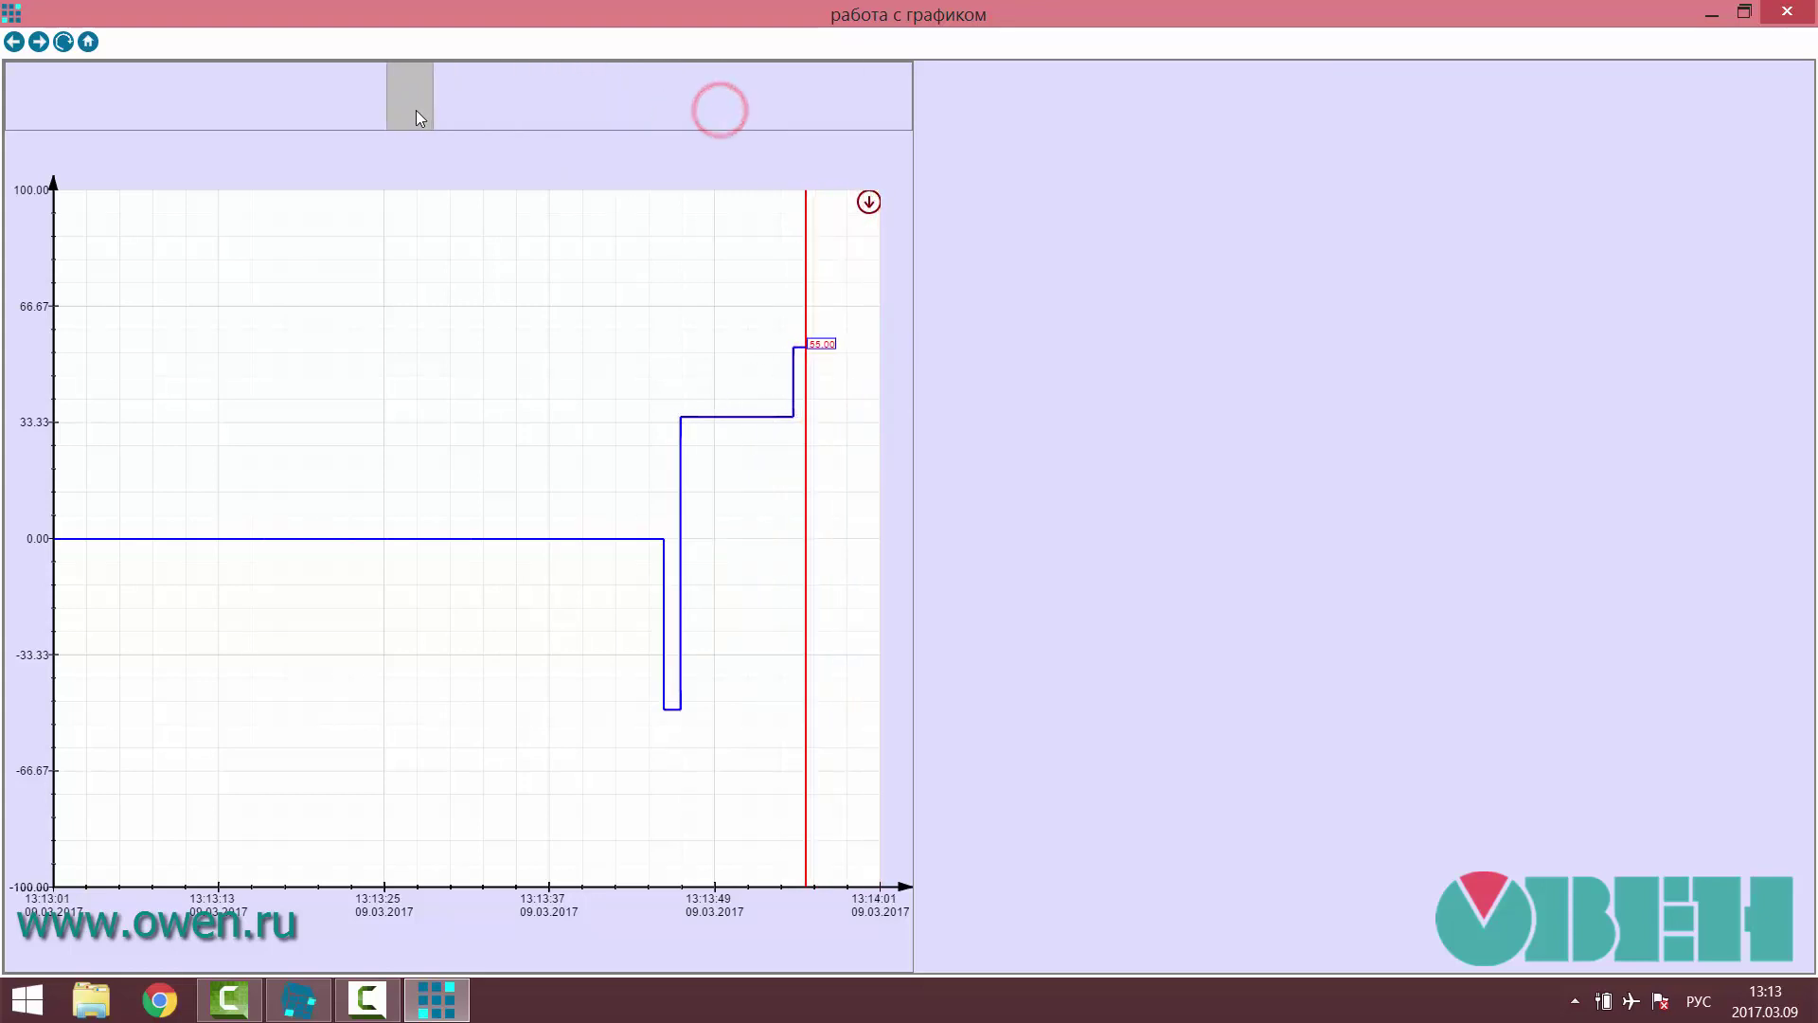
drag(411, 104, 339, 156)
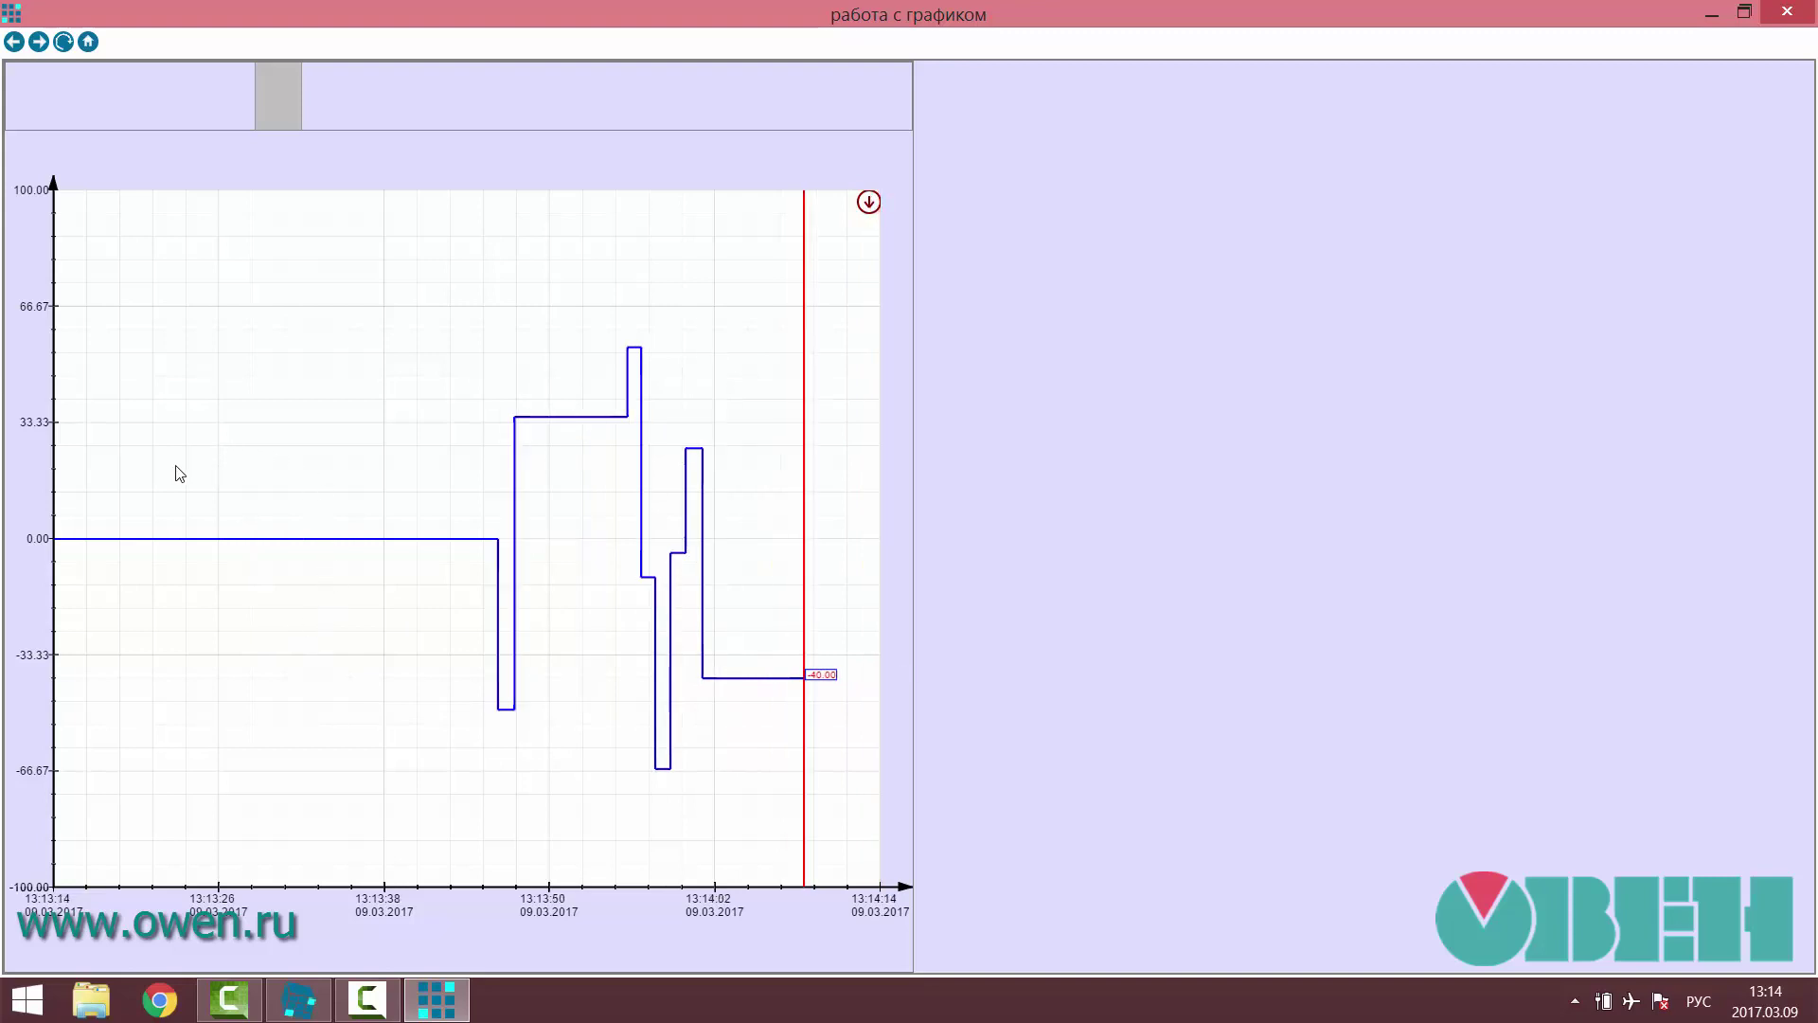
- Examine the recorded temperature curve by shifting the running chart back and forth along its time axis
click(192, 410)
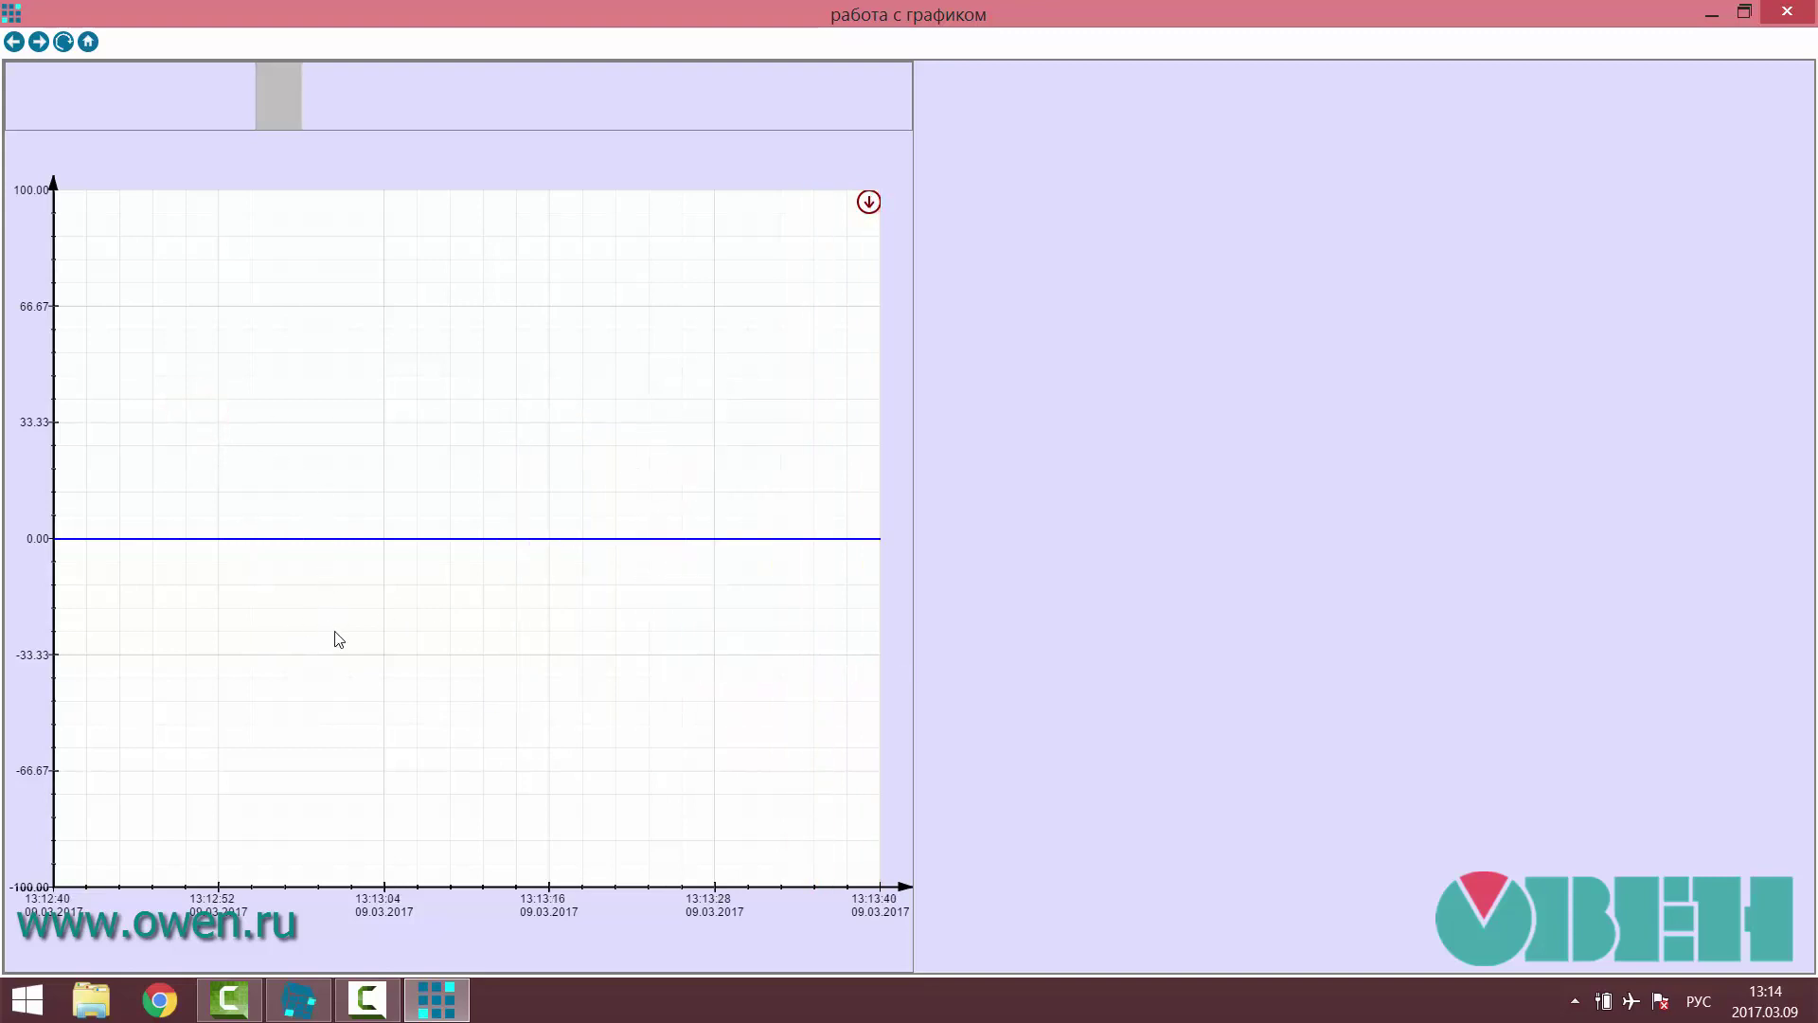
click(593, 628)
click(642, 620)
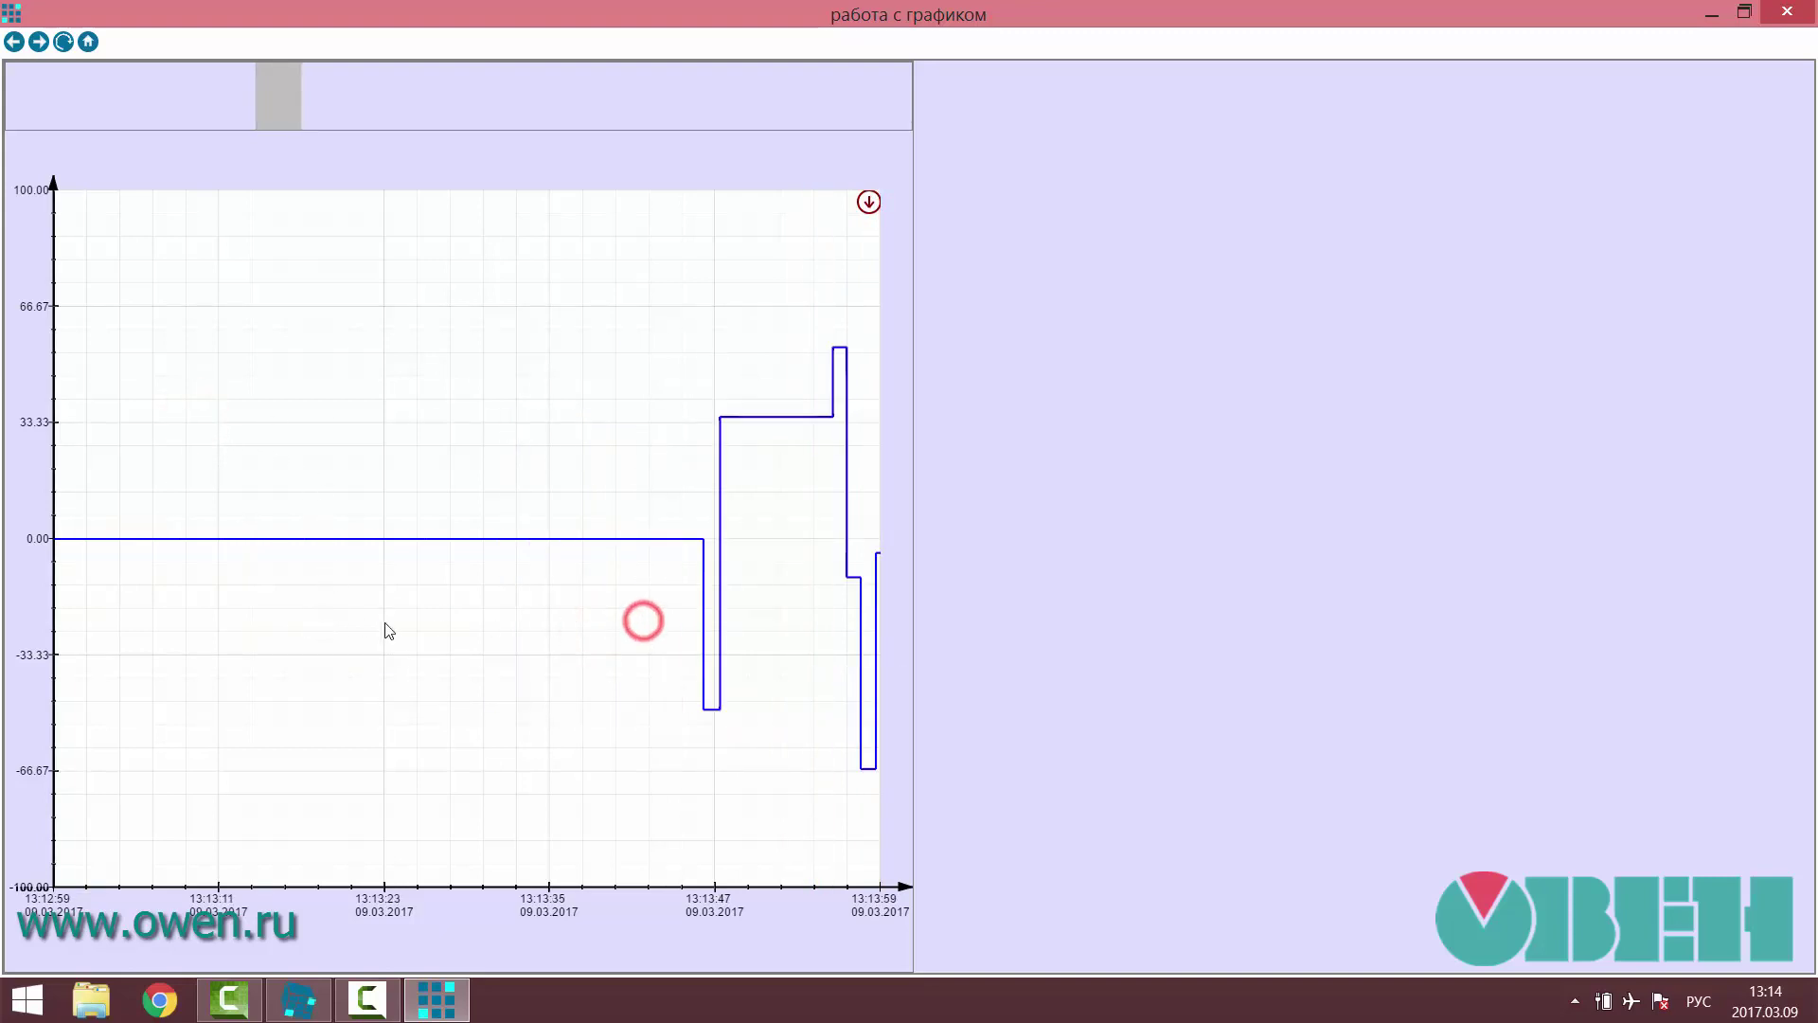
click(276, 628)
click(653, 435)
click(296, 431)
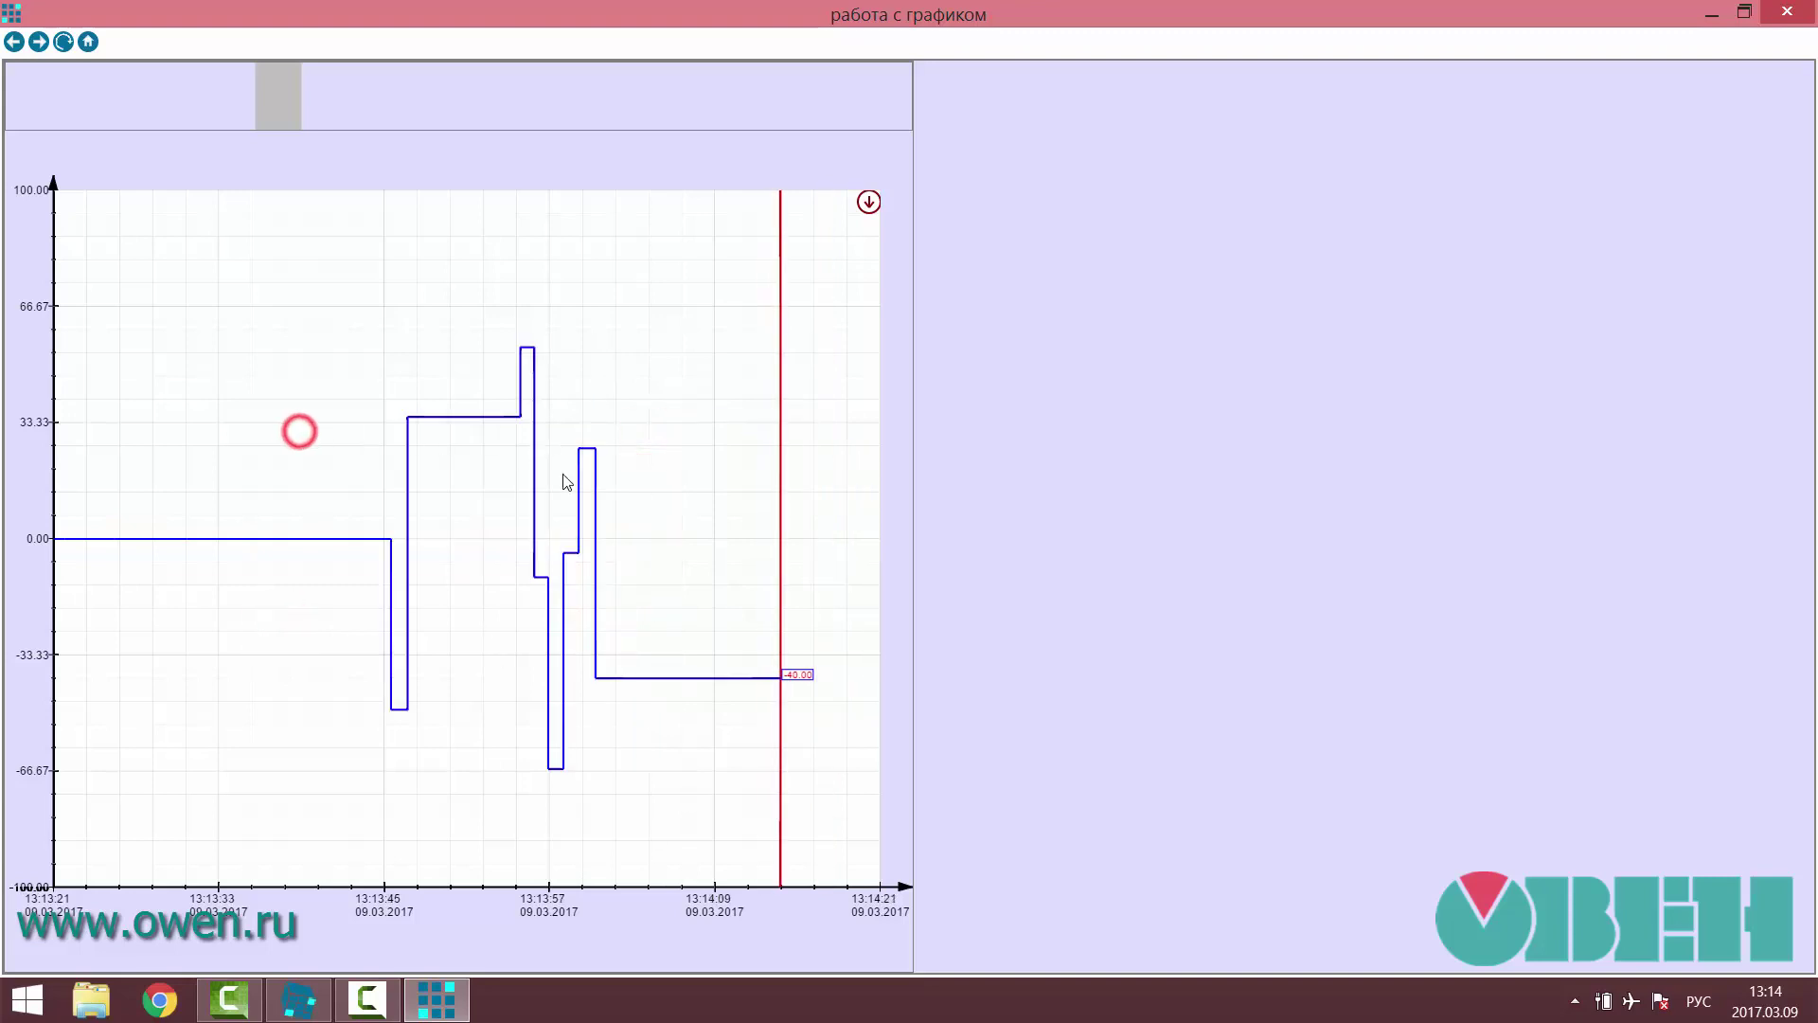
click(630, 623)
click(493, 395)
click(361, 313)
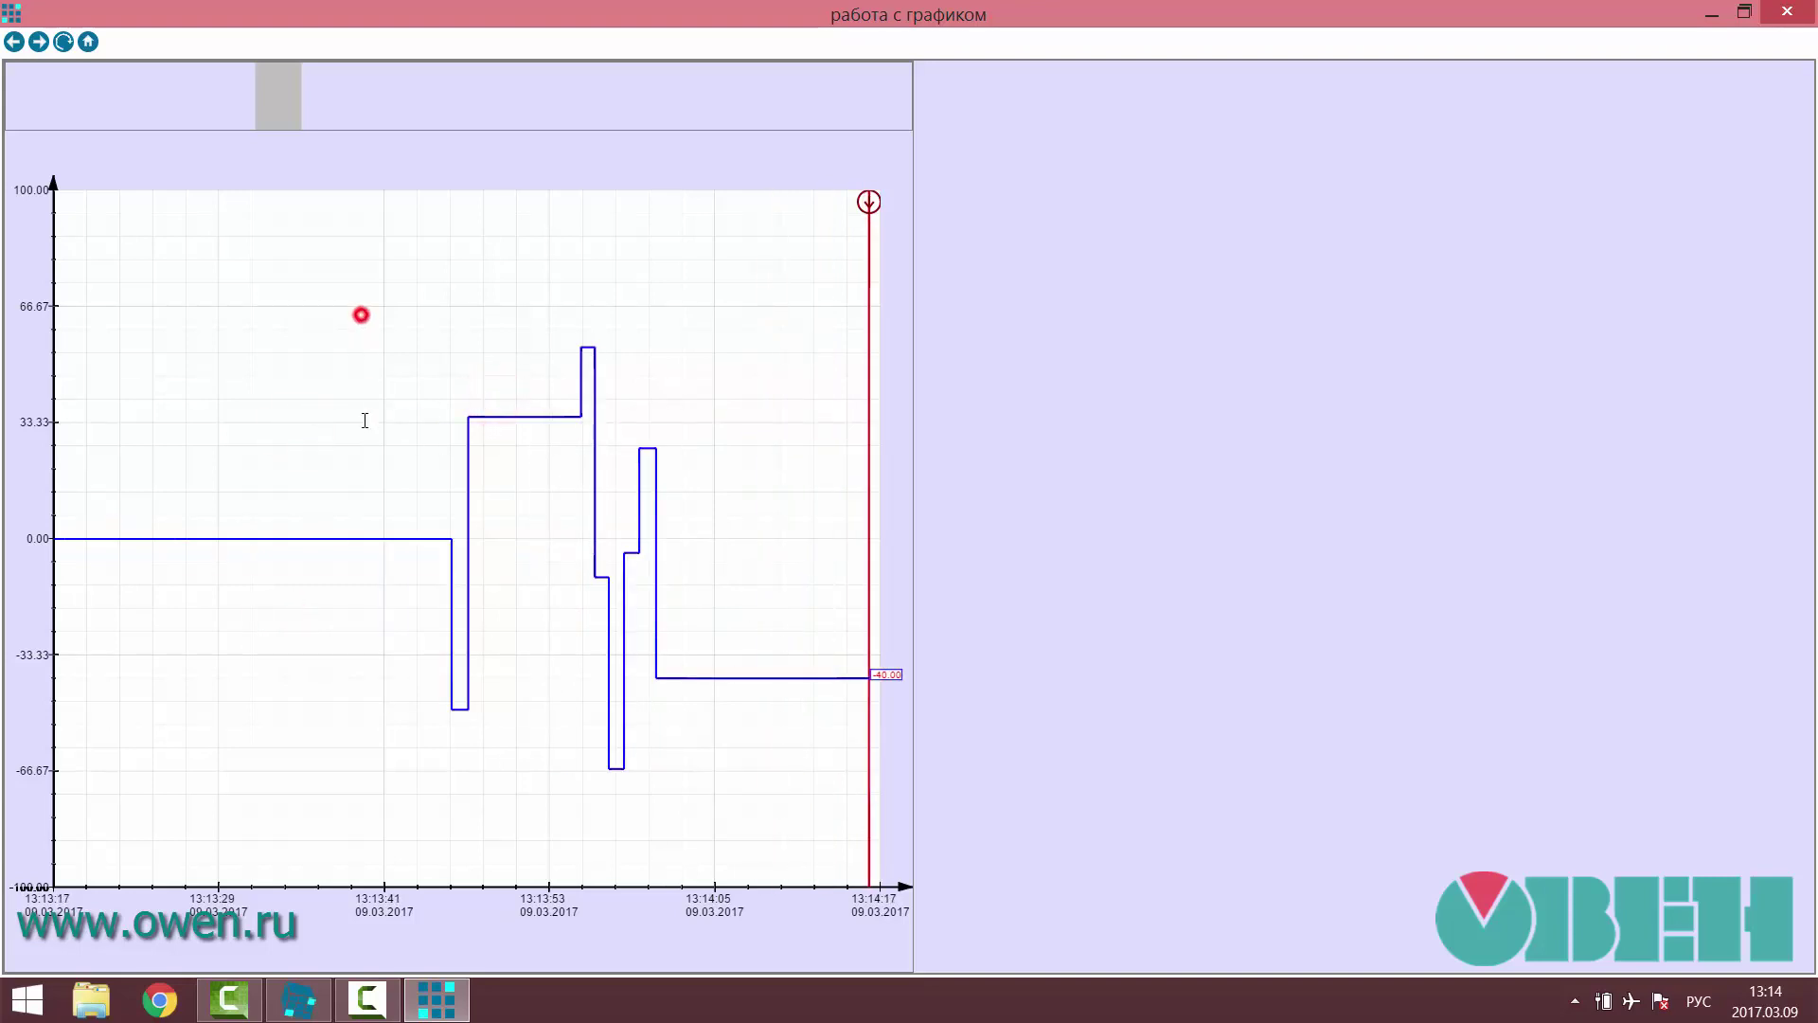
click(394, 795)
click(385, 354)
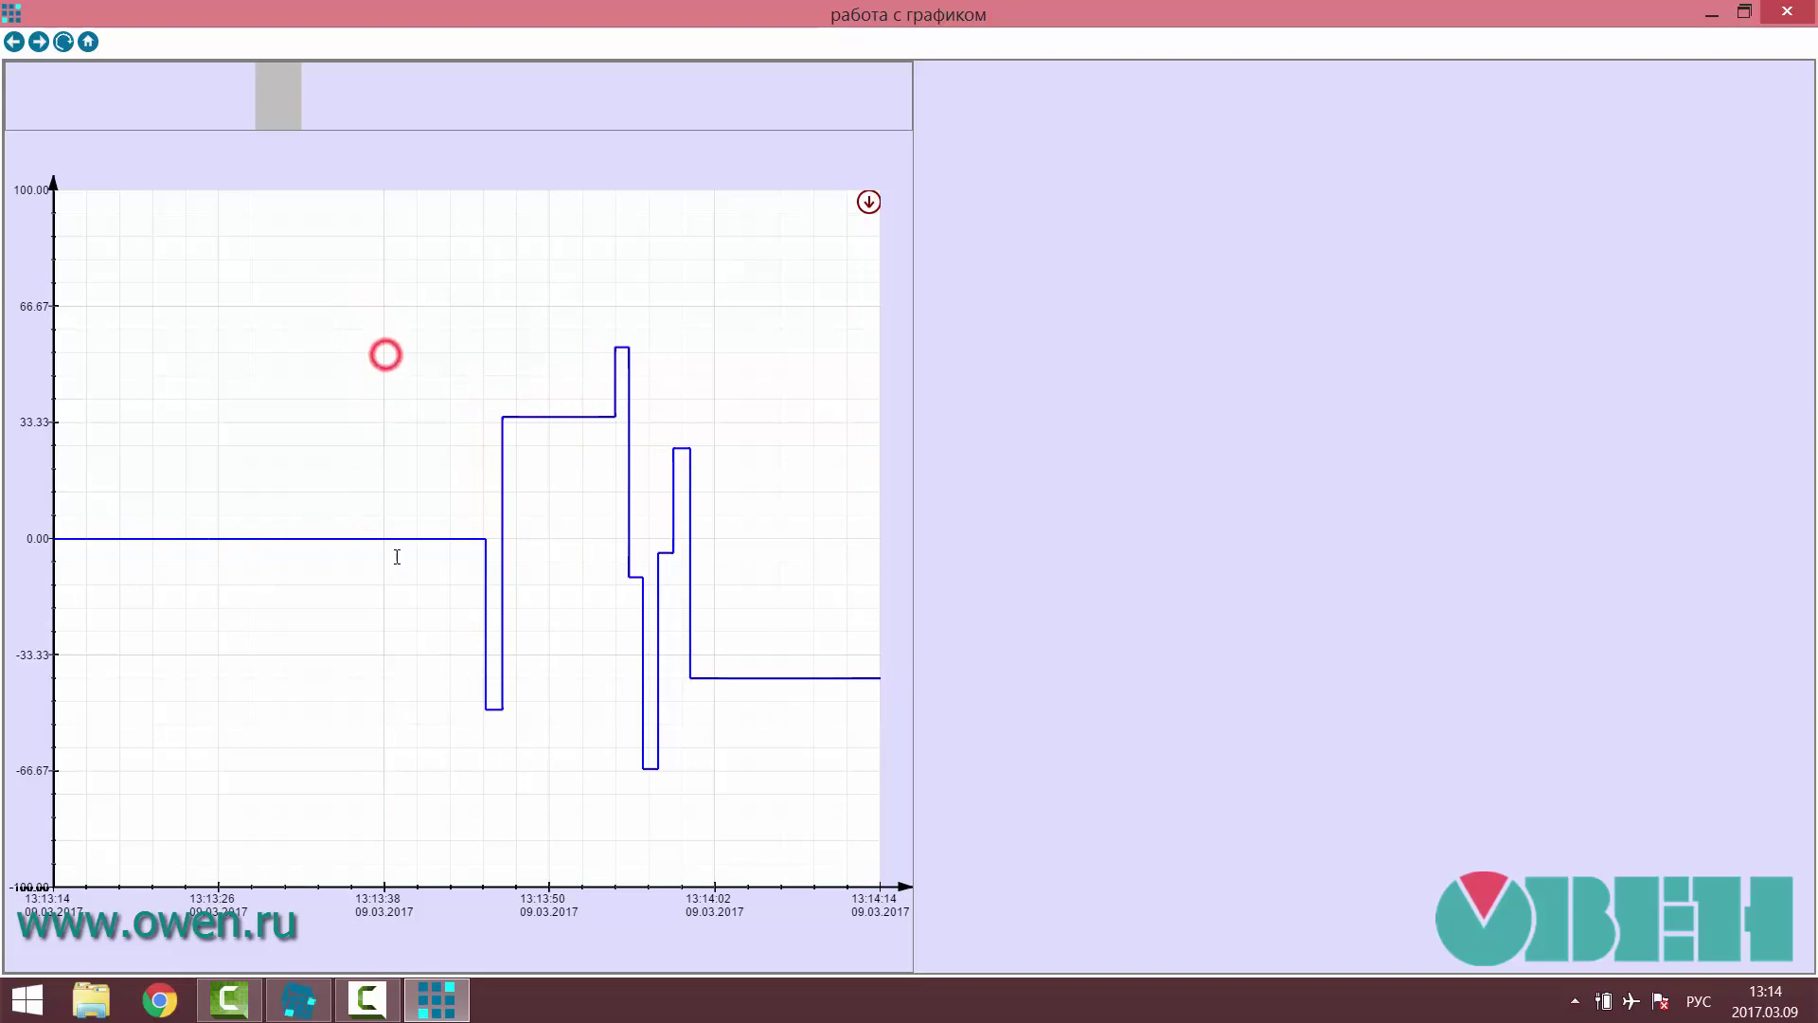
click(569, 695)
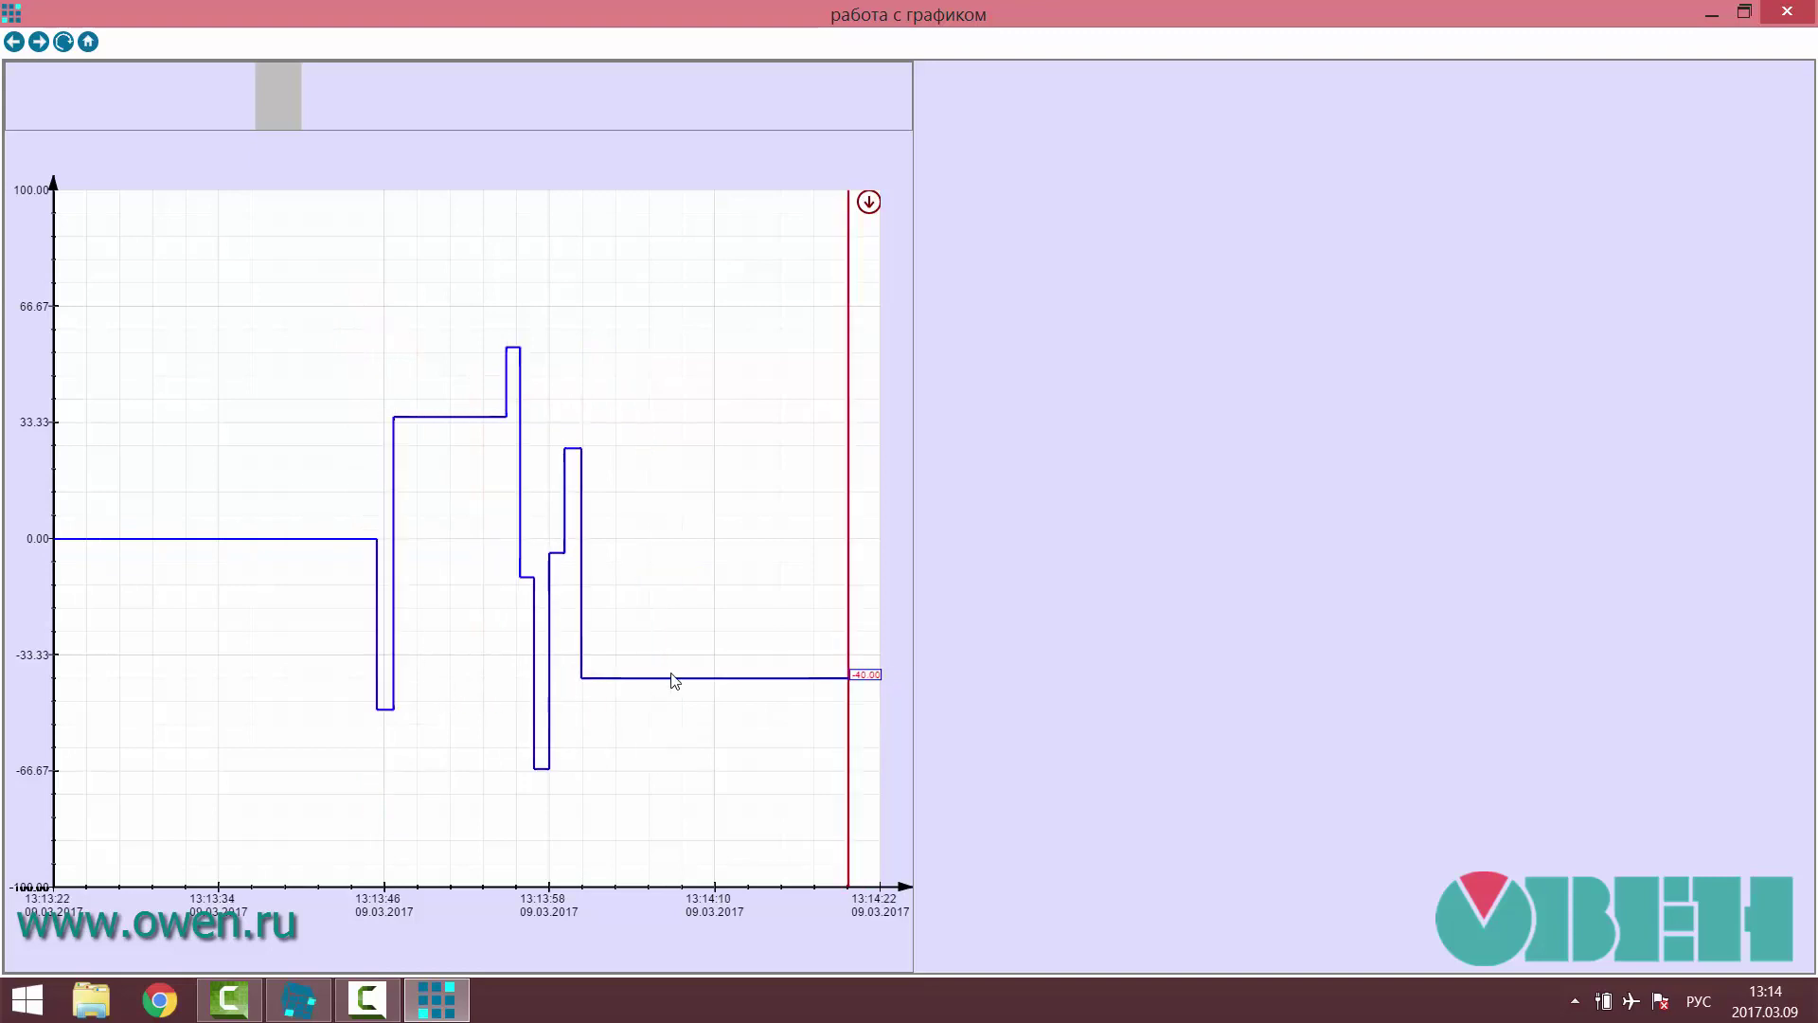
click(528, 538)
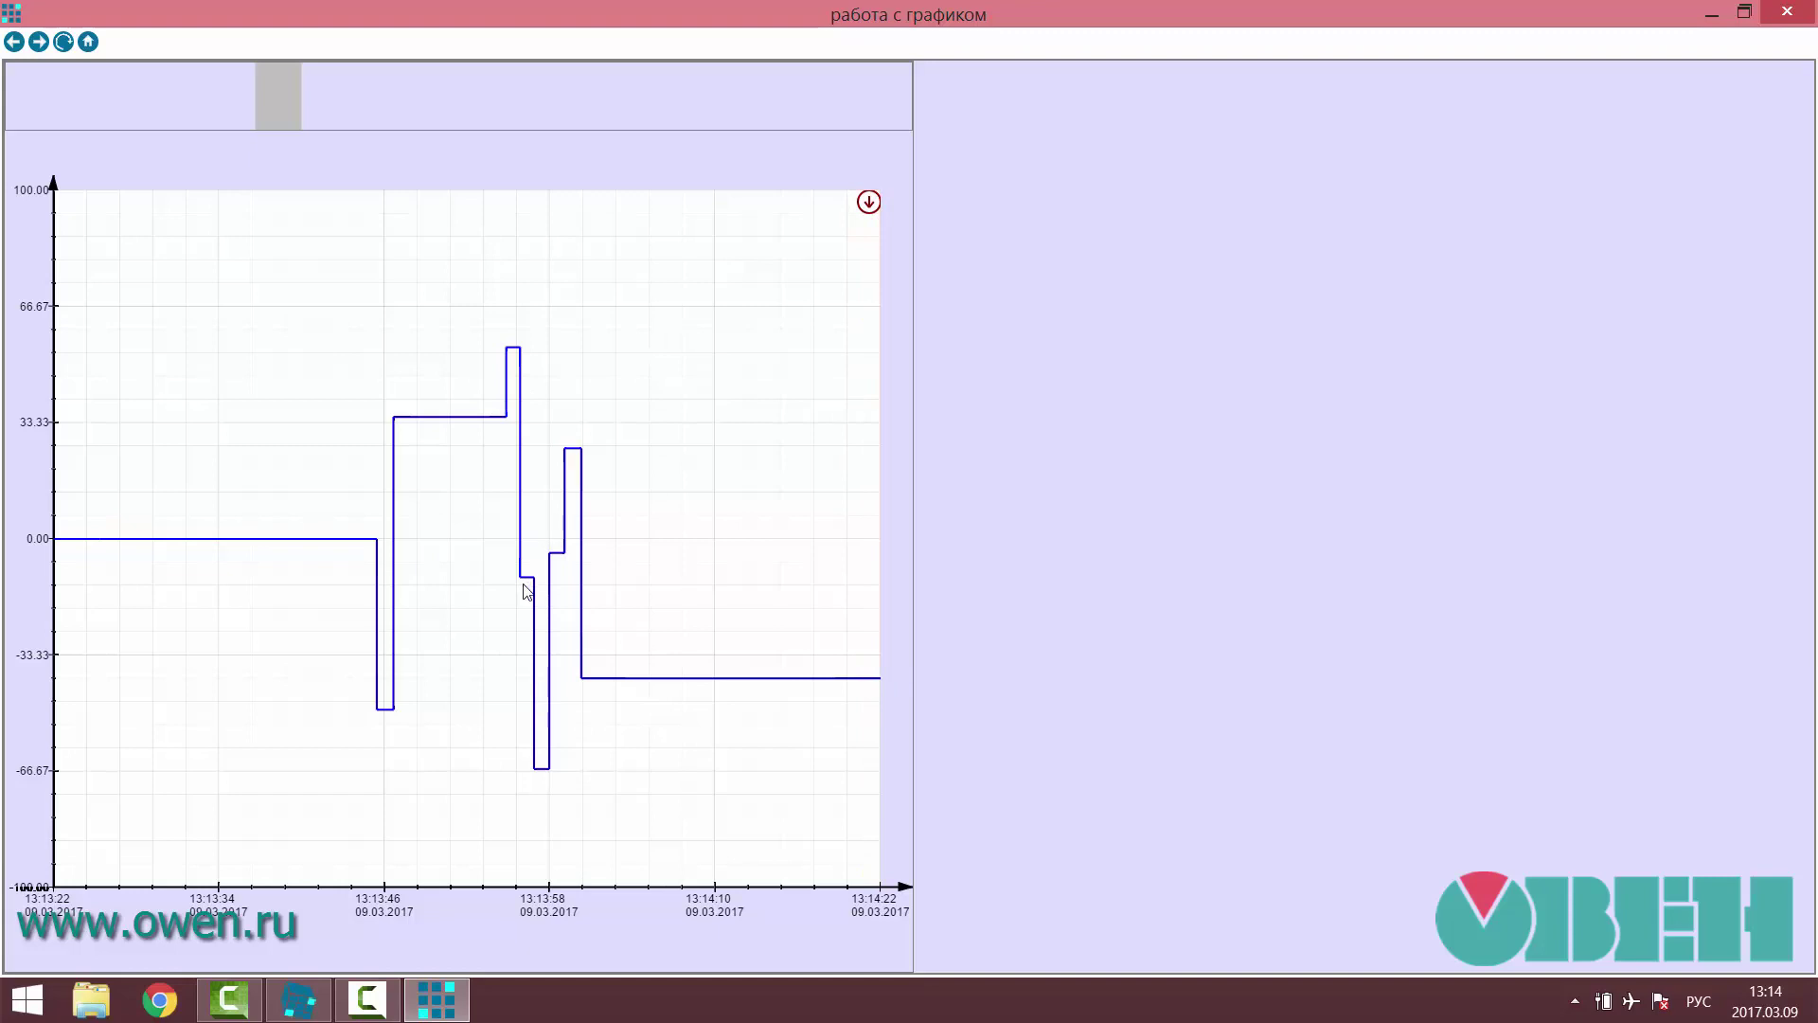
drag(470, 573, 717, 603)
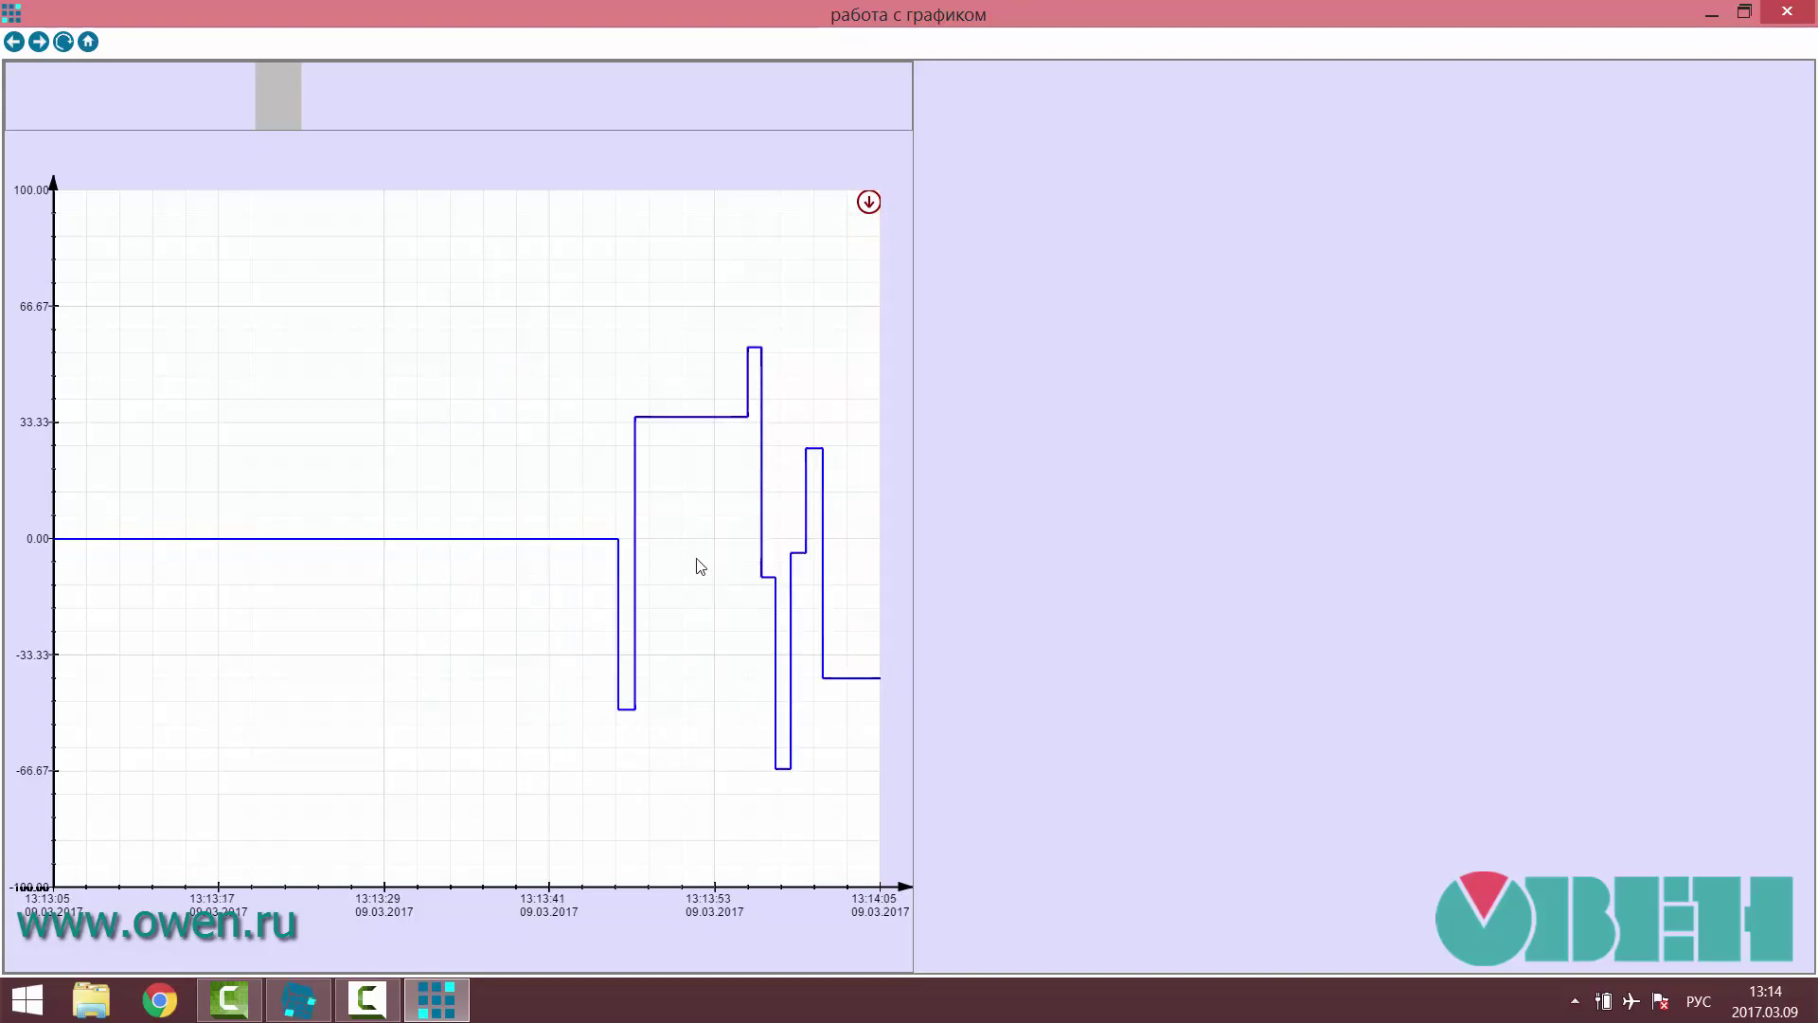
- Read the temperature at three points of the plotted curve with the chart's position cursor
click(707, 418)
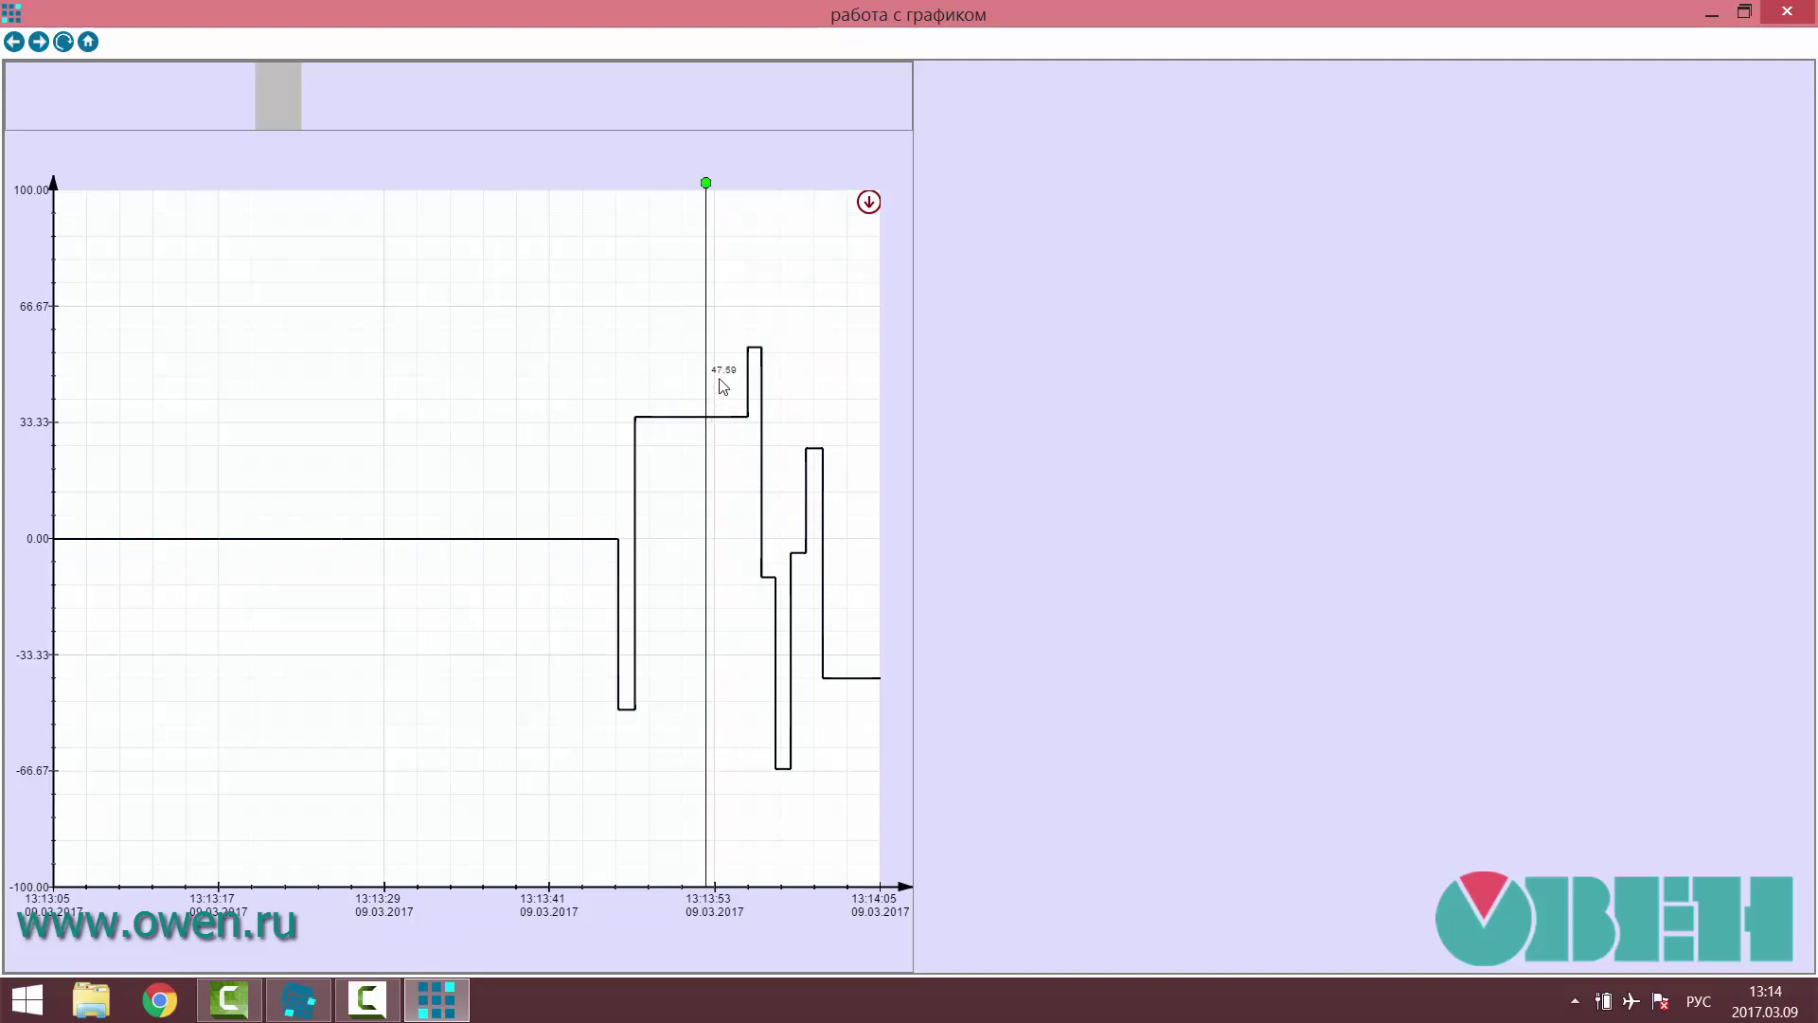
click(762, 440)
click(798, 551)
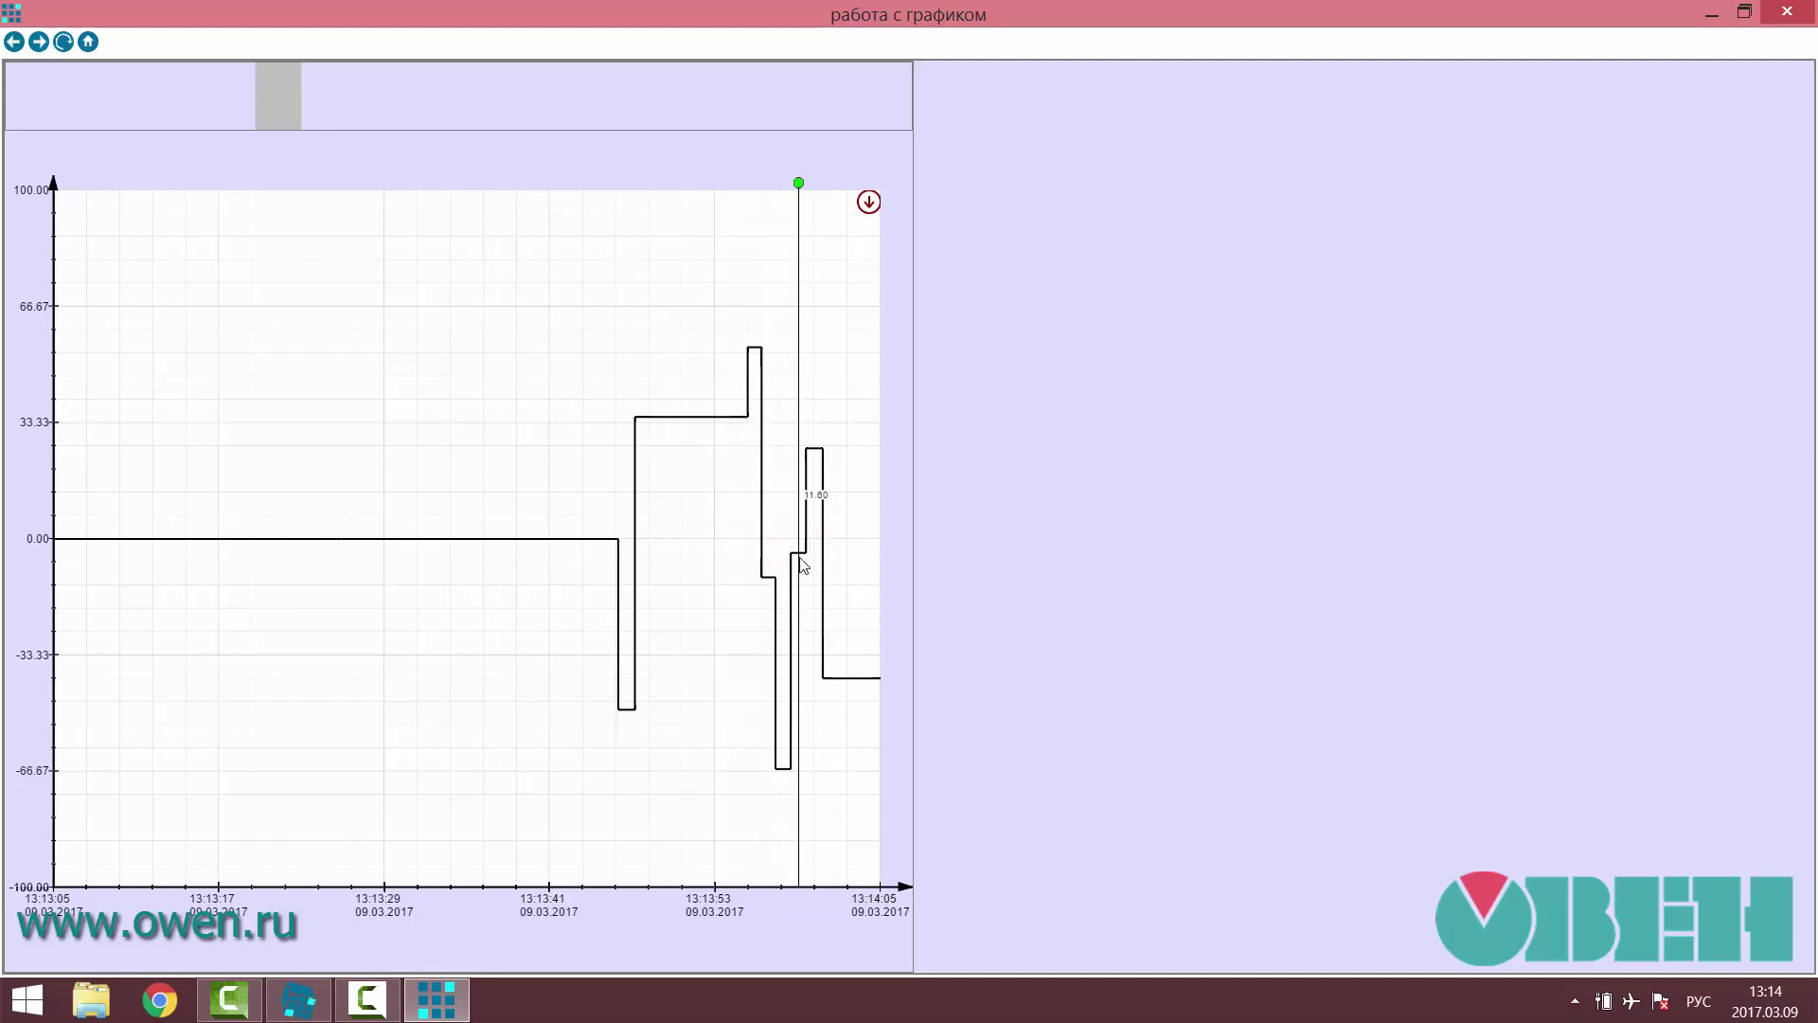